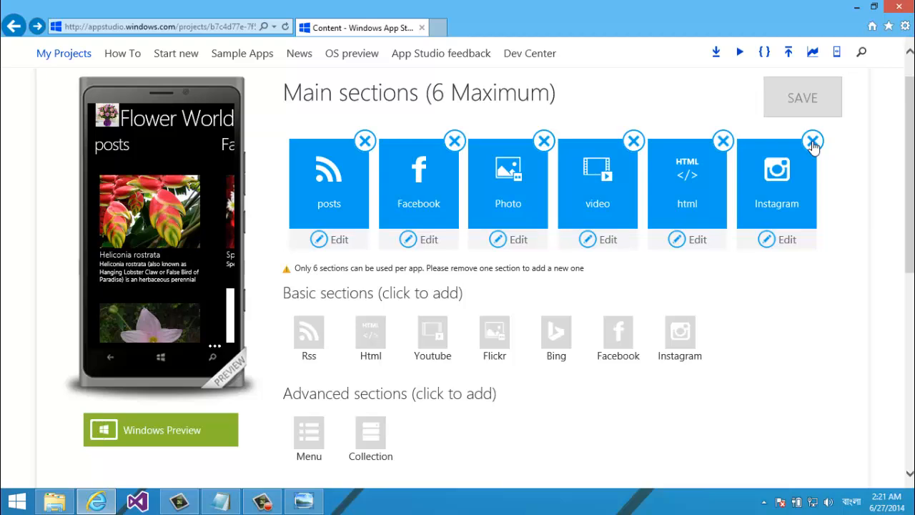
Delete the Instagram section and save, leaving posts, Facebook, Photo, video and html
left_click(812, 142)
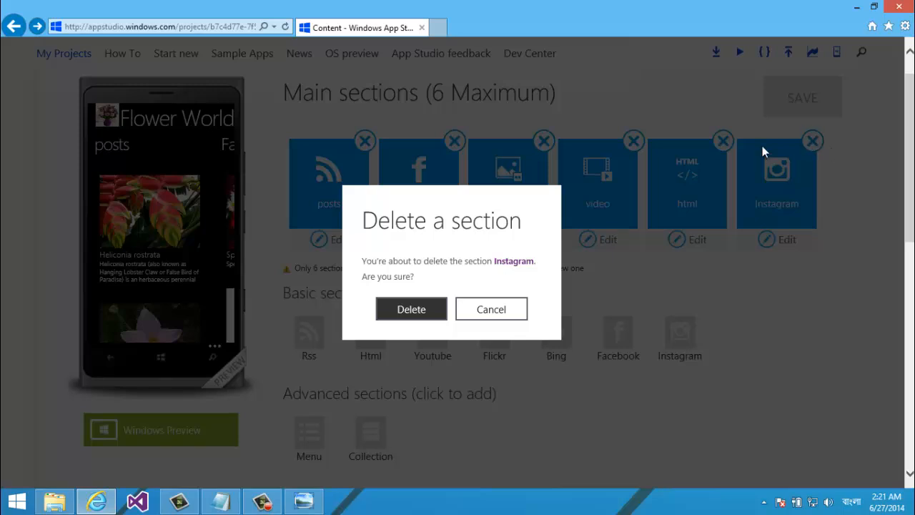
left_click(402, 313)
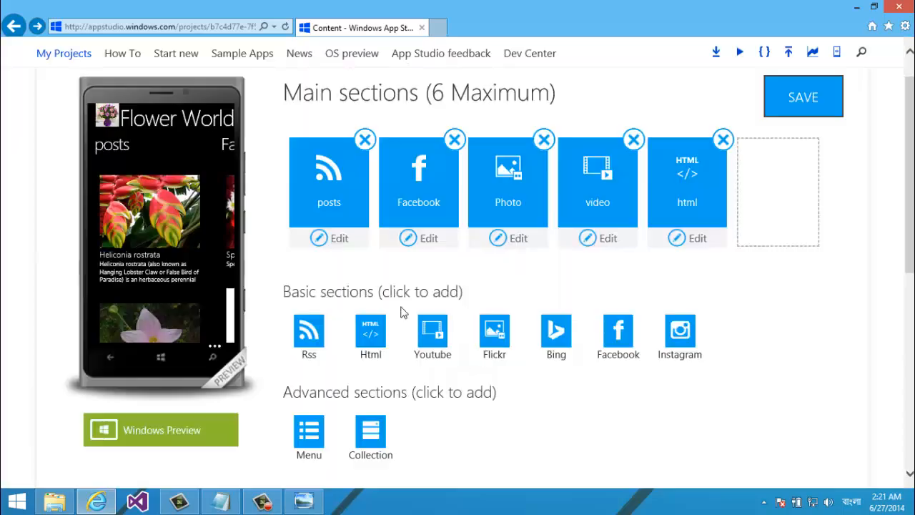
left_click(808, 97)
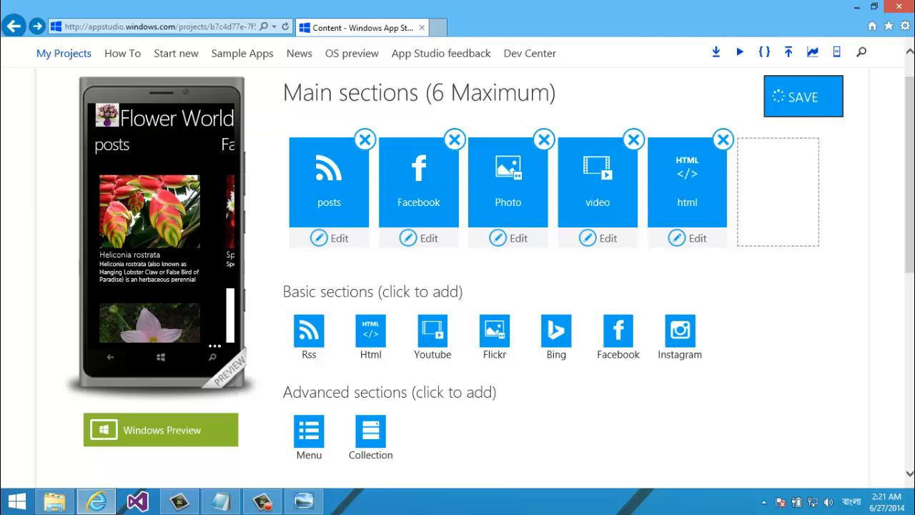
scroll(759, 107, "up", 2)
scroll(759, 108, "down", 3)
scroll(759, 107, "up", 1)
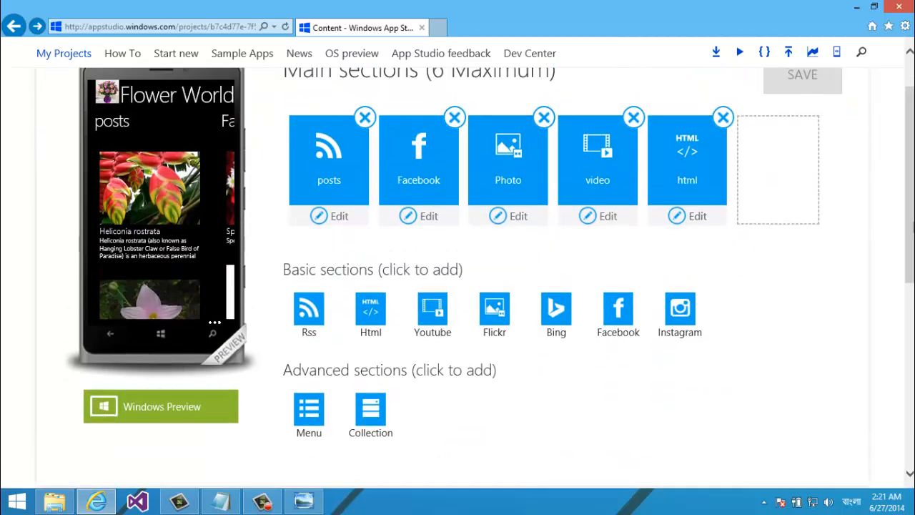
scroll(759, 107, "down", 3)
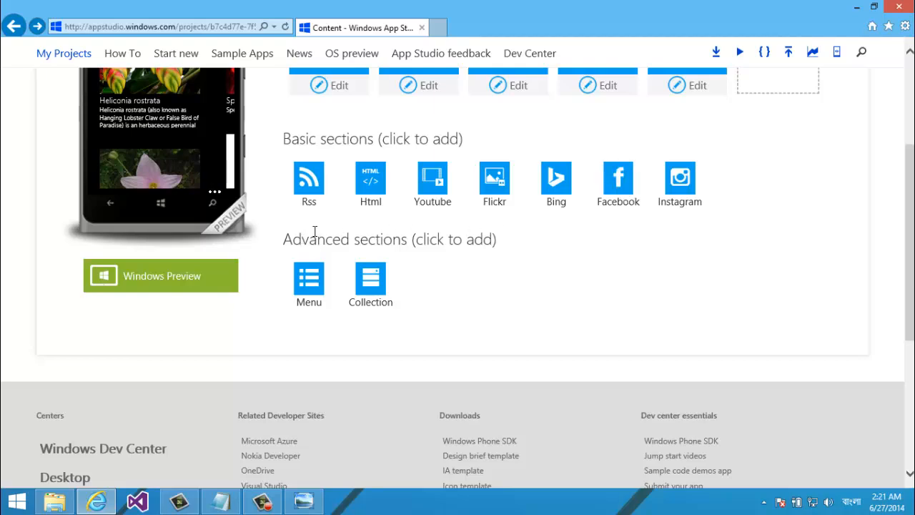
Start a new Menu section from Advanced sections, erasing stray Bengali characters from the name
left_click(312, 281)
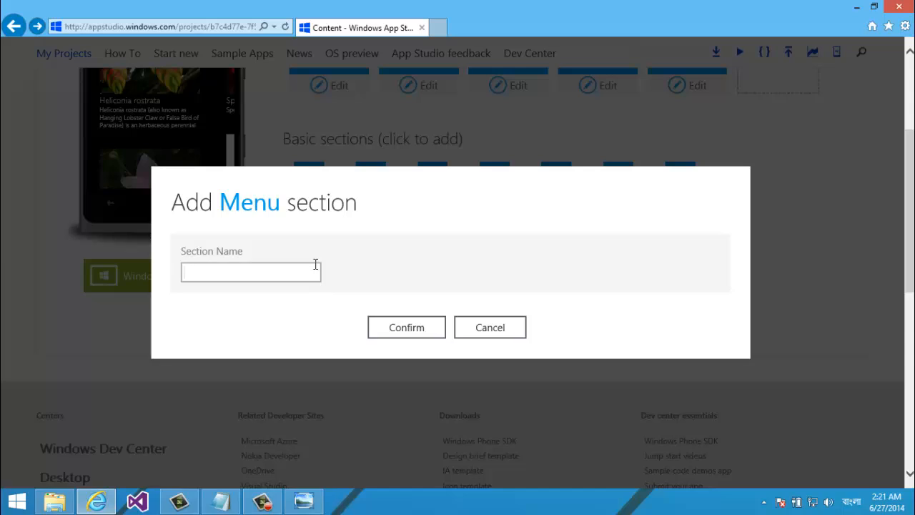
type("স")
key("BackSpace")
type("সাল")
key("BackSpace")
key("BackSpace")
key("BackSpace")
Dismiss the accidentally opened Start menu and return to the App Studio dialog
key("super")
key("space")
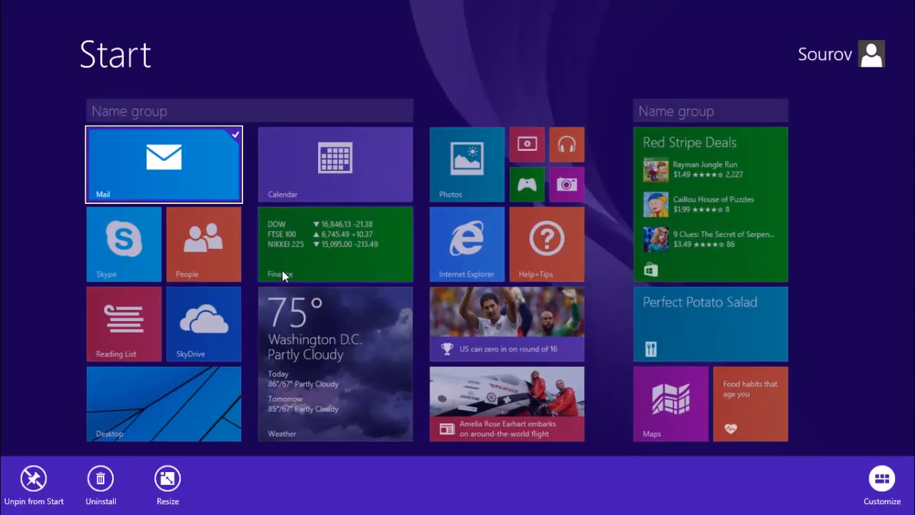
right_click(143, 173)
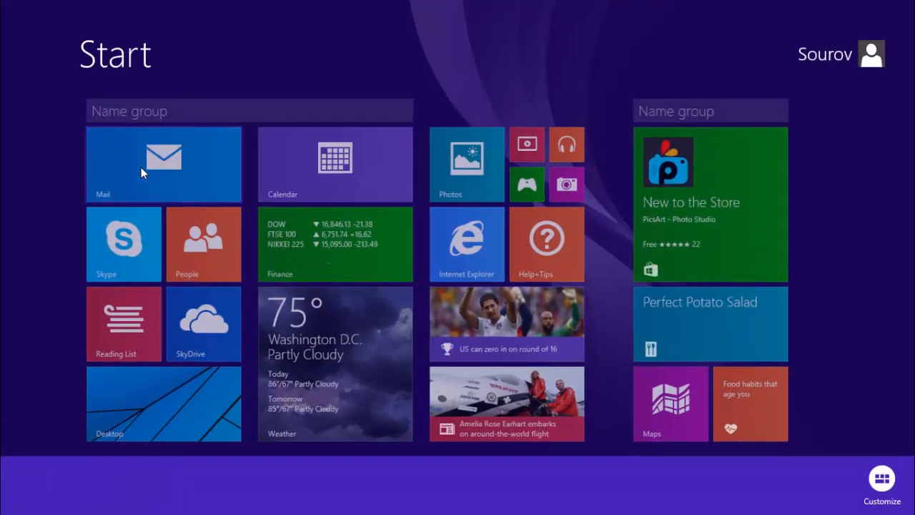
right_click(149, 407)
right_click(152, 405)
left_click(2, 326)
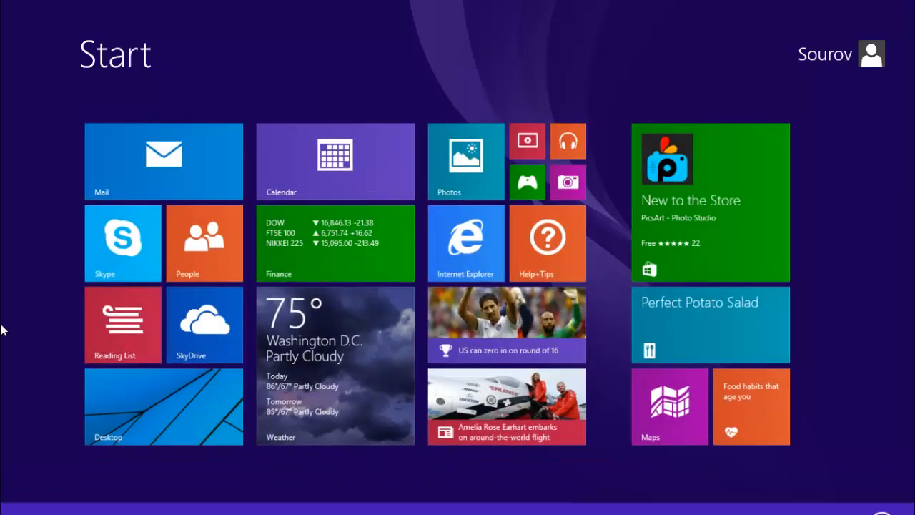
left_click(150, 411)
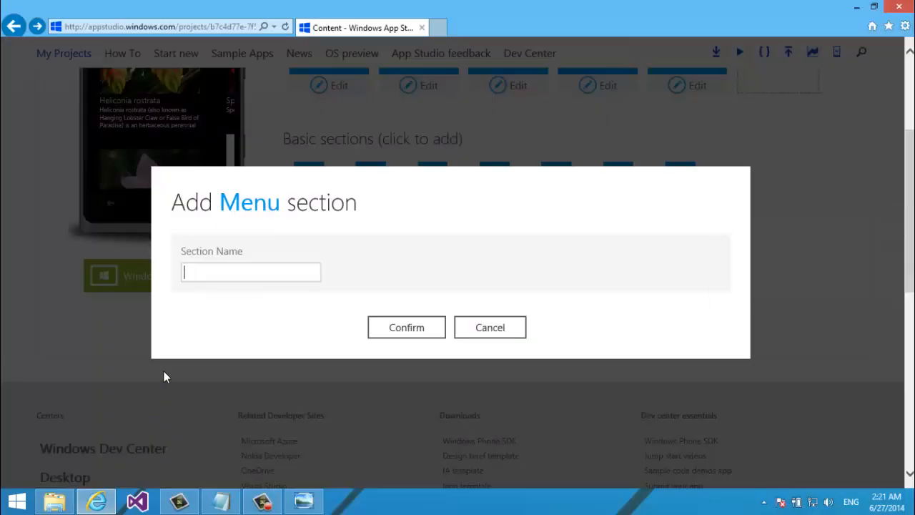
Switch the keyboard to English and enter 'Combined' as the section name
type("সালহ")
key("BackSpace")
key("BackSpace")
key("BackSpace")
key("BackSpace")
key("super+space")
type("Combined")
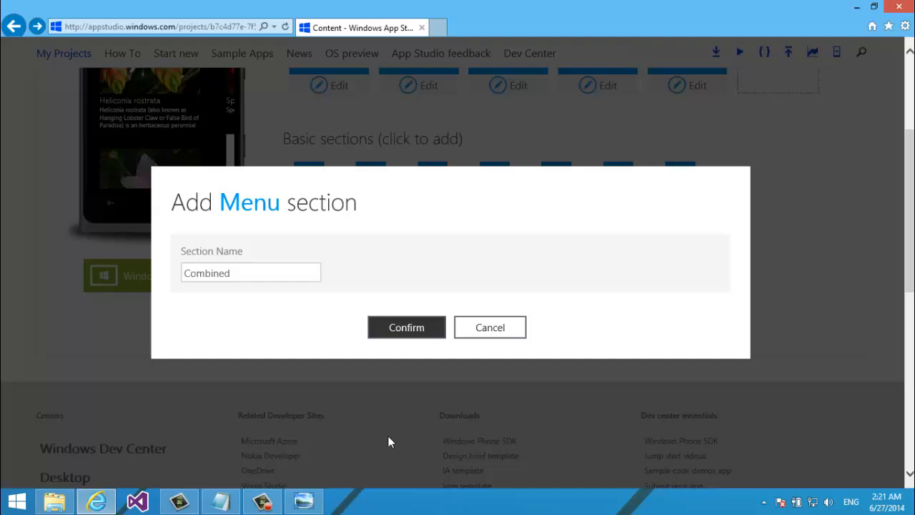
Confirm creating the Combined menu section and save the app
left_click(402, 334)
scroll(909, 179, "up", 1)
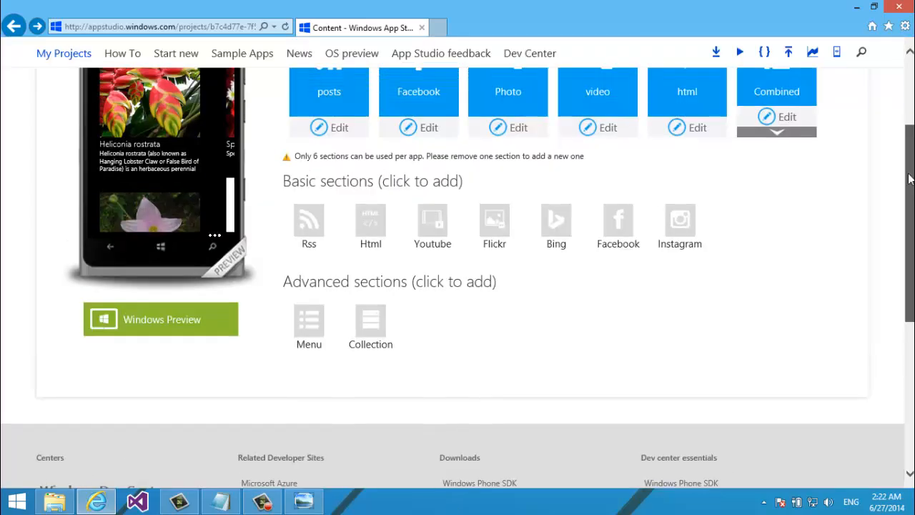
scroll(910, 179, "up", 3)
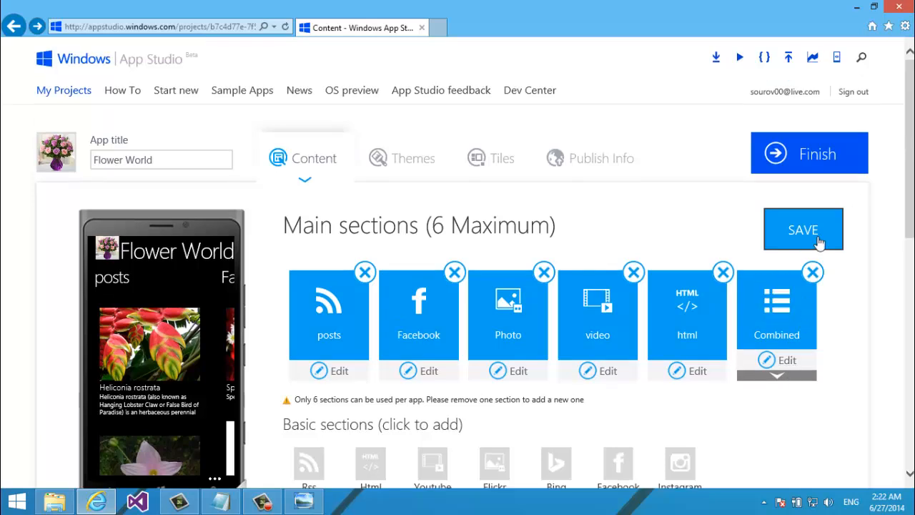
left_click(803, 229)
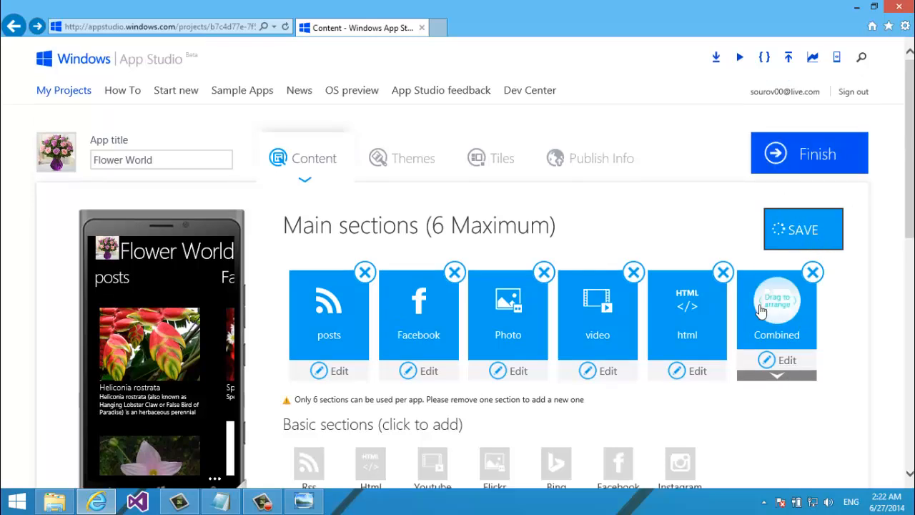
Move Combined into the first section slot and expand its menu contents
left_click_drag(761, 309, 283, 323)
scroll(811, 374, "down", 1)
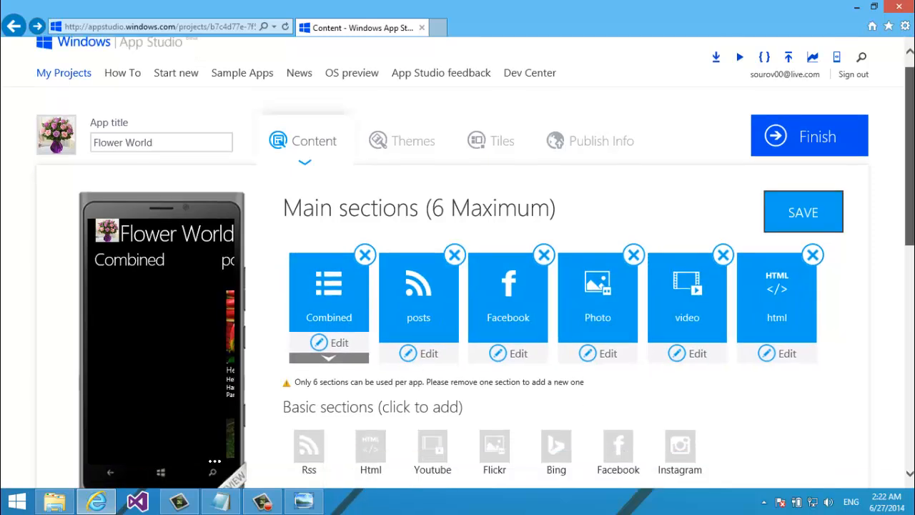
scroll(902, 222, "down", 3)
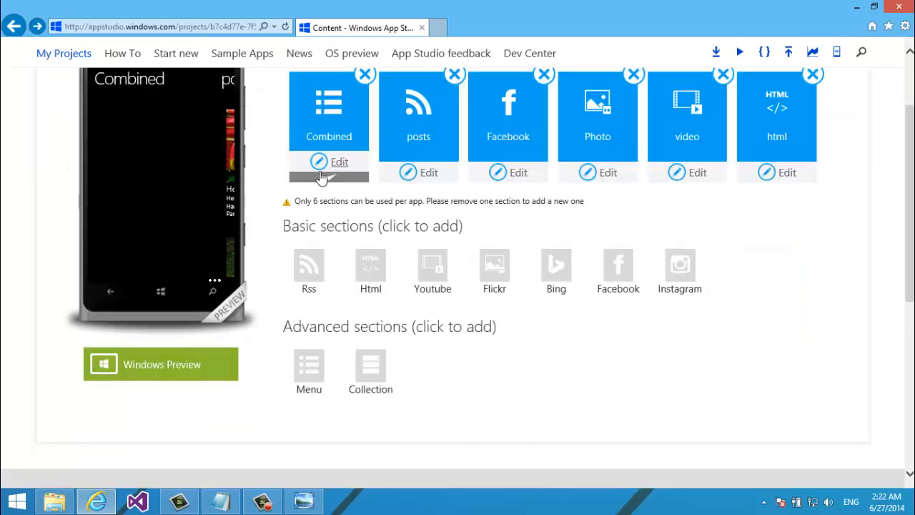
left_click(321, 177)
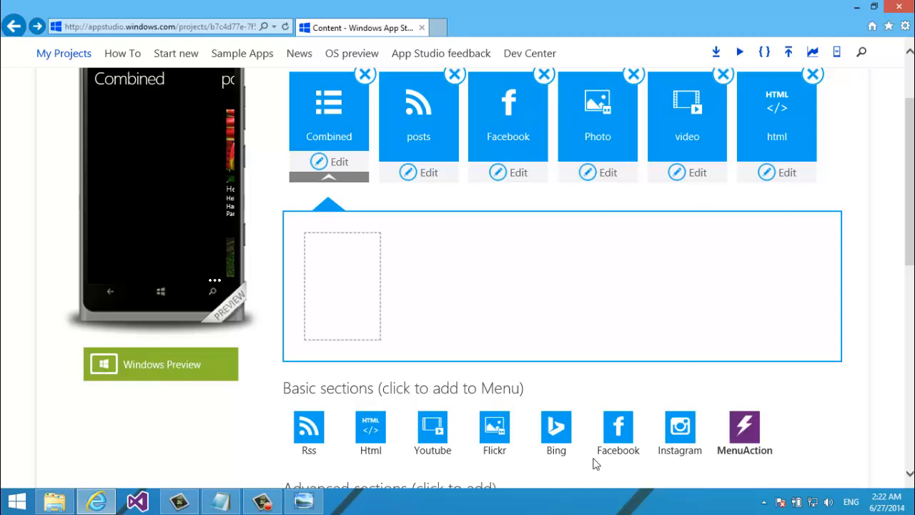
Add an 'Instagram' item with tag 'whiterose' to the Combined menu and save
left_click(697, 449)
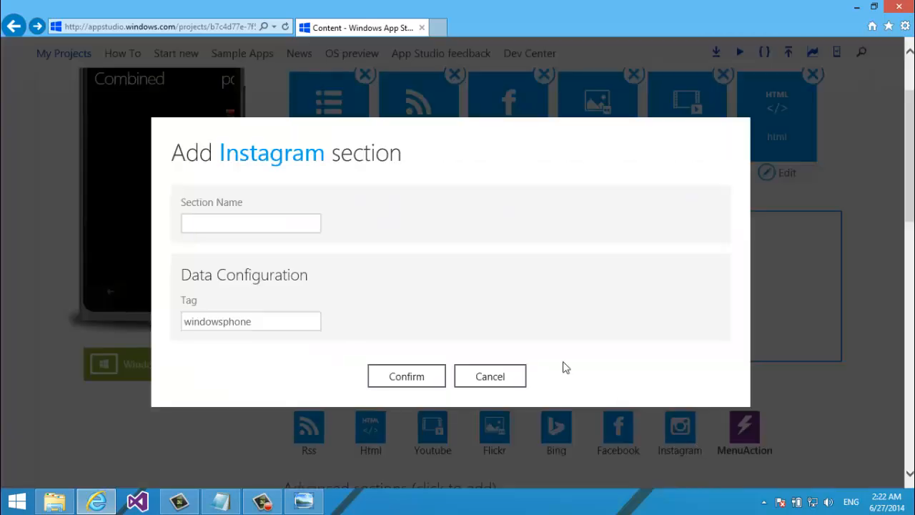
type("Instagram")
key("Tab")
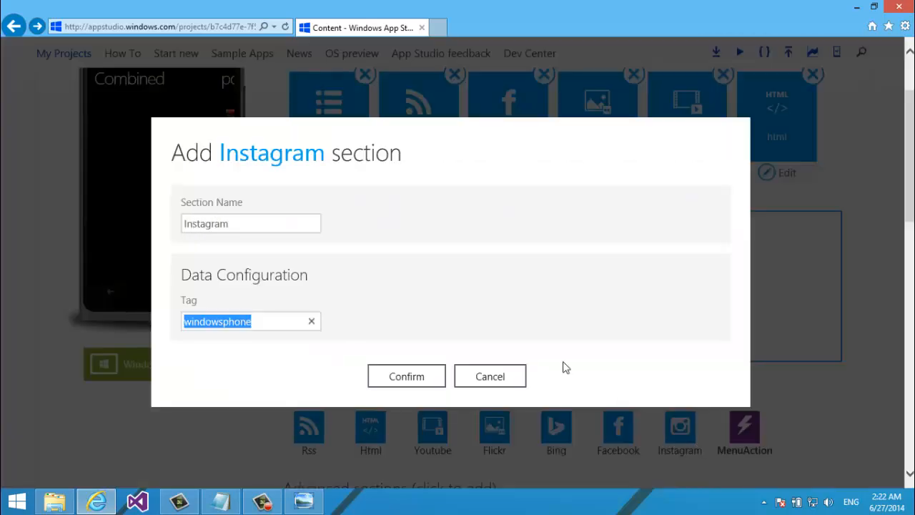
type("whiterose")
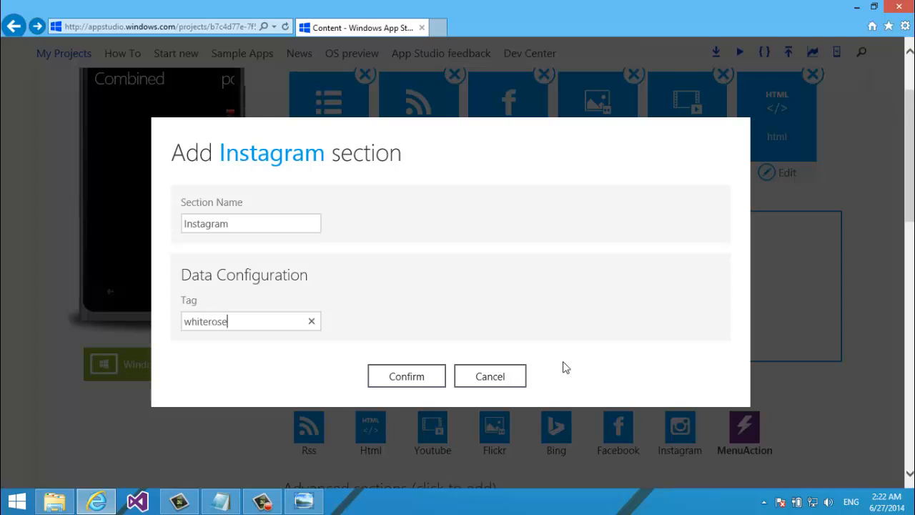
left_click(416, 375)
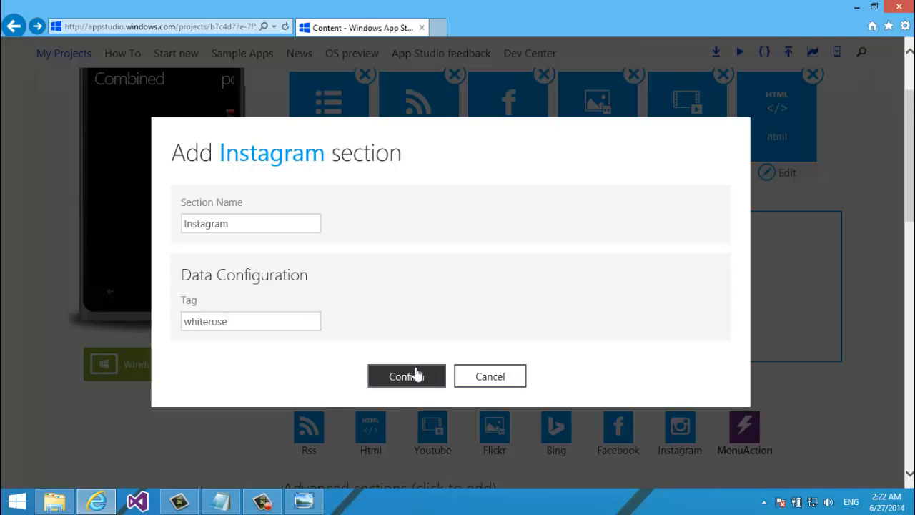
left_click(377, 376)
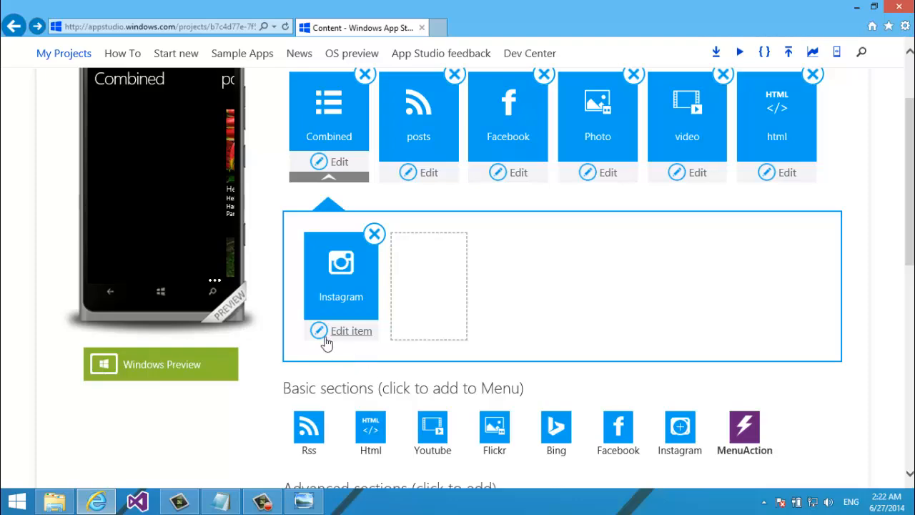
scroll(731, 262, "up", 3)
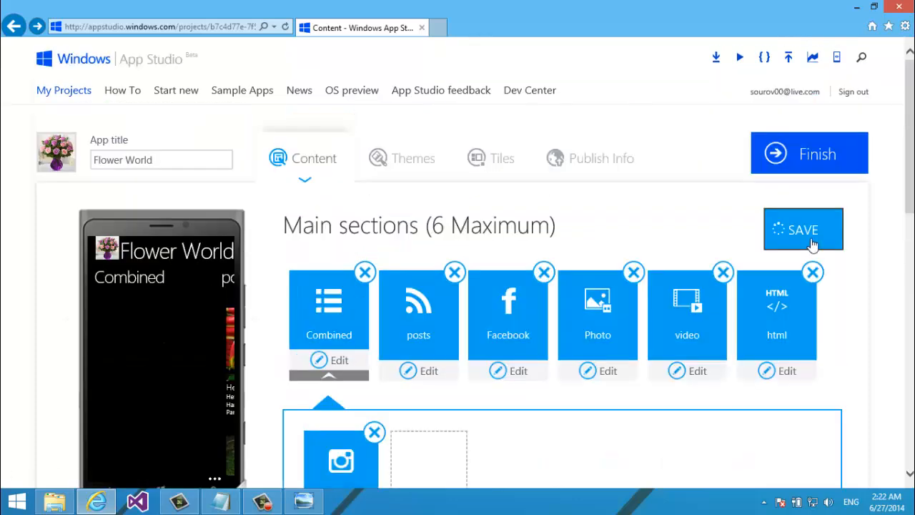
left_click(808, 230)
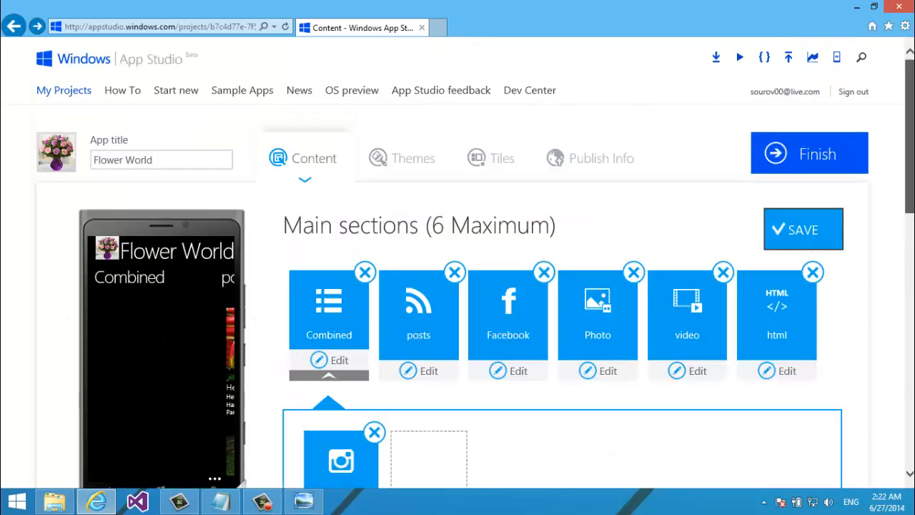
scroll(519, 252, "down", 4)
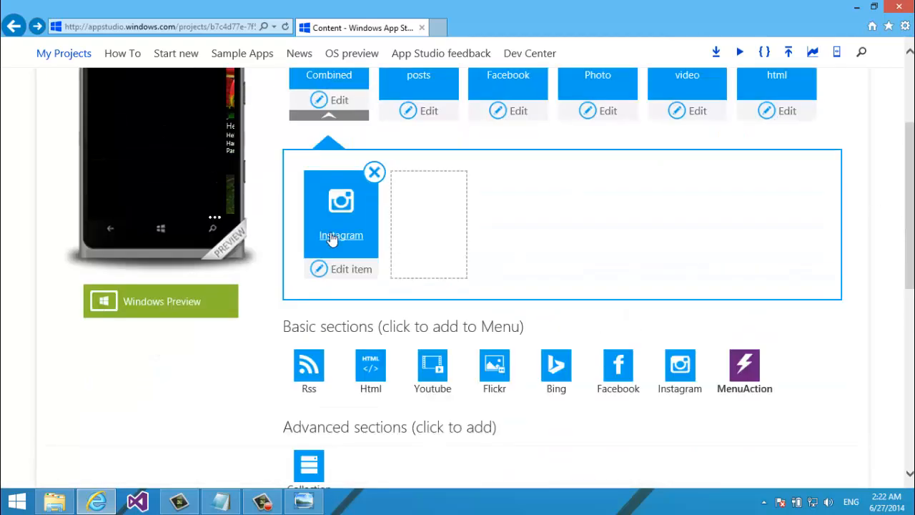
Open the Instagram item's settings and choose a list layout for its page
left_click(355, 277)
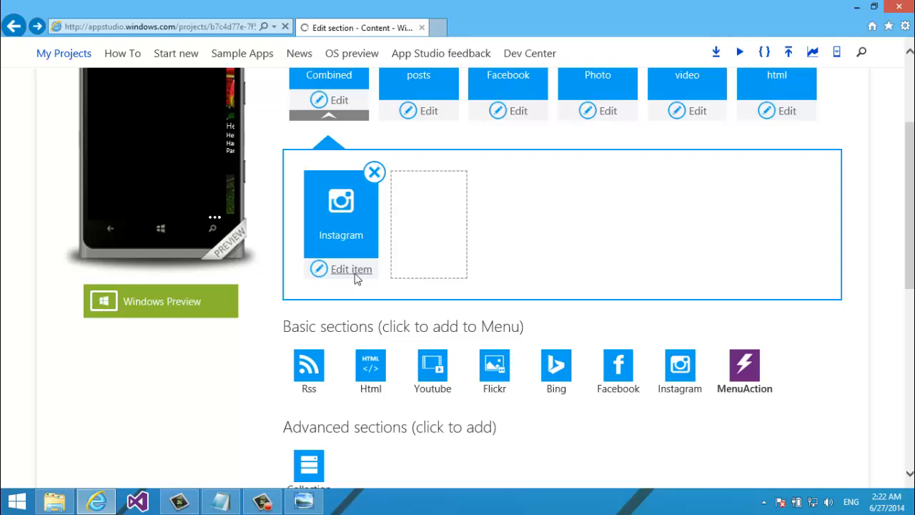
scroll(357, 279, "down", 2)
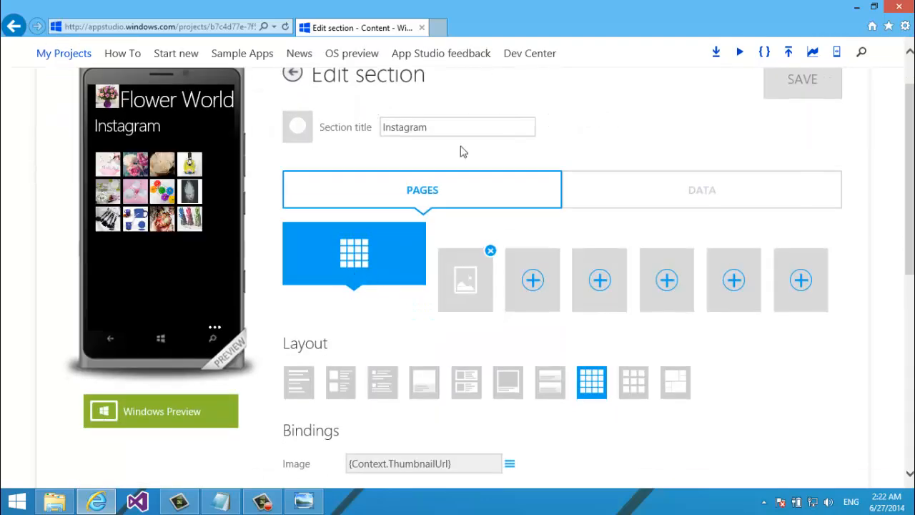
left_click(510, 386)
Bind the list page's SubTitle to the Published field ({Context.Published})
scroll(911, 288, "down", 5)
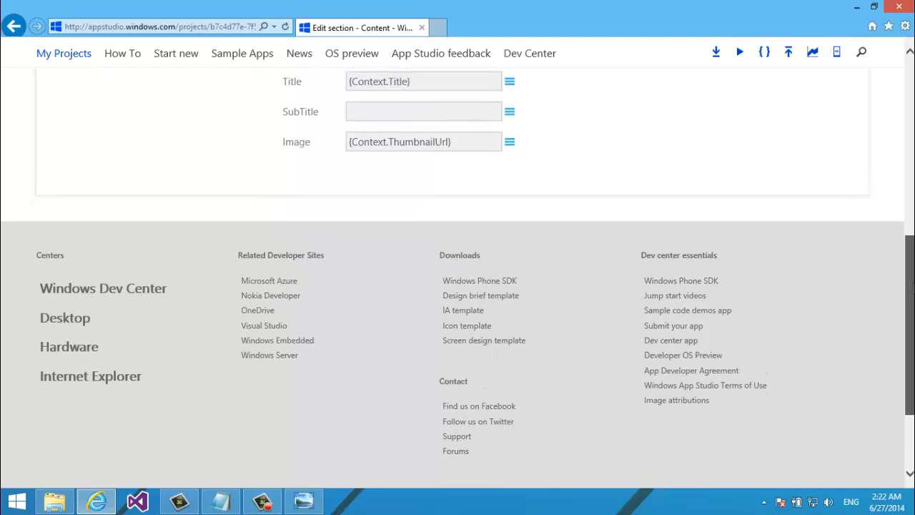
left_click_drag(911, 288, 887, 208)
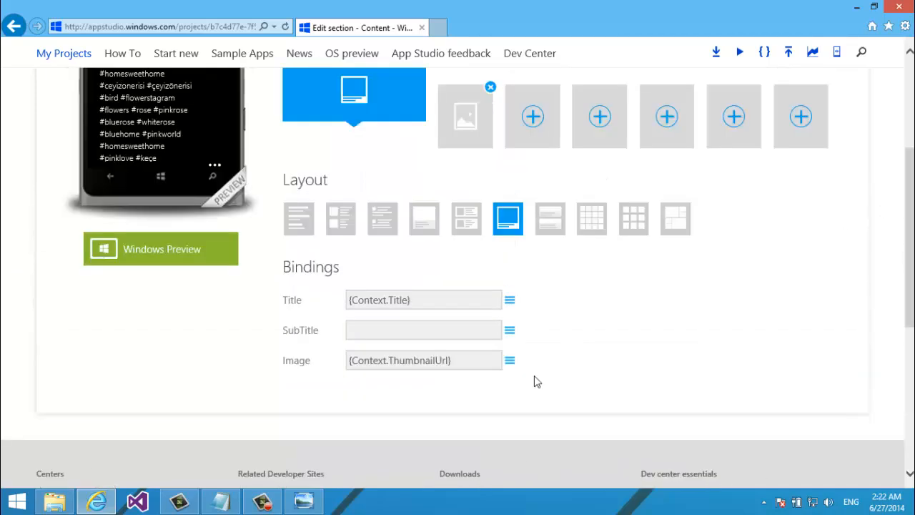
left_click(509, 330)
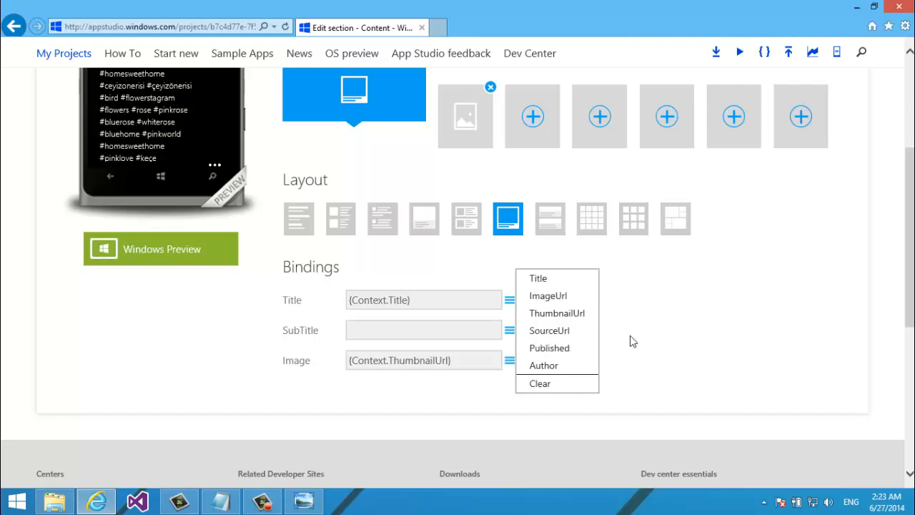
left_click(569, 349)
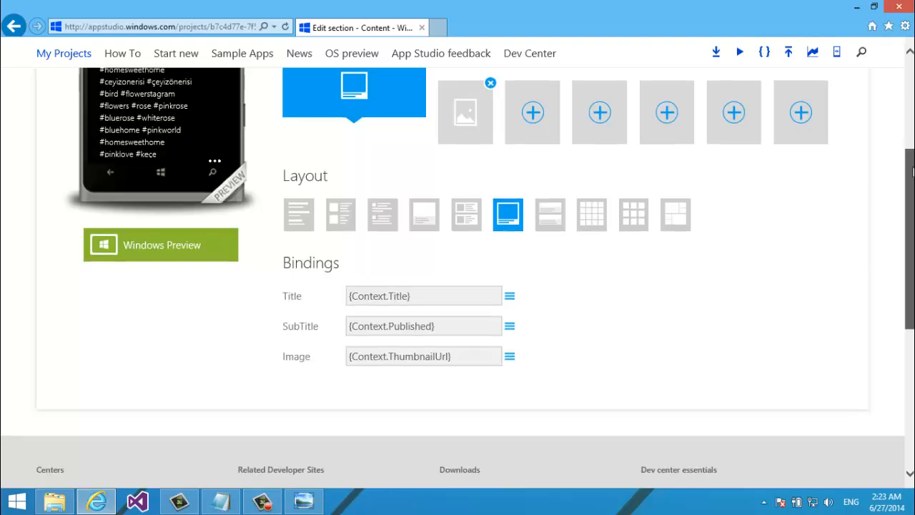
left_click_drag(914, 171, 910, 81)
mouse_move(906, 140)
left_mouse_down()
mouse_move(910, 190)
mouse_move(902, 171)
mouse_move(905, 184)
mouse_move(913, 145)
left_mouse_up()
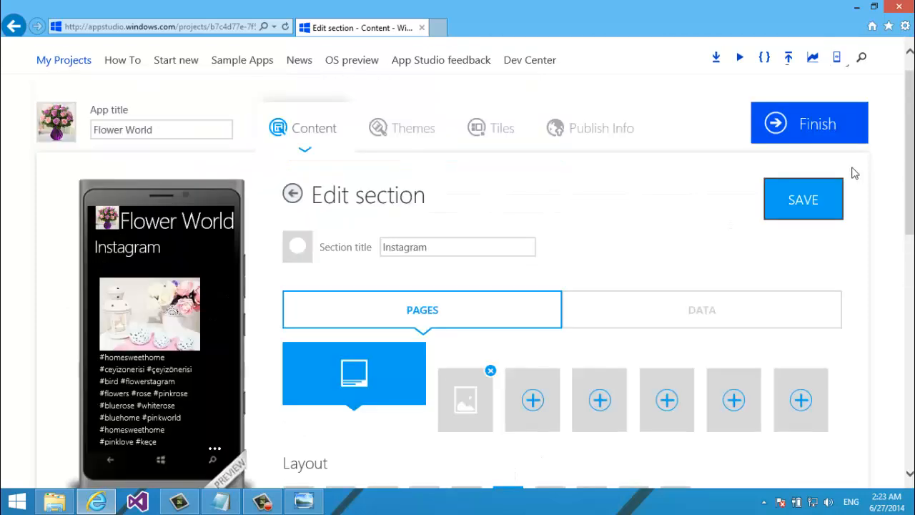
Save the list page, then give the detail page the layout with text above the image
left_click(810, 203)
scroll(776, 273, "down", 3)
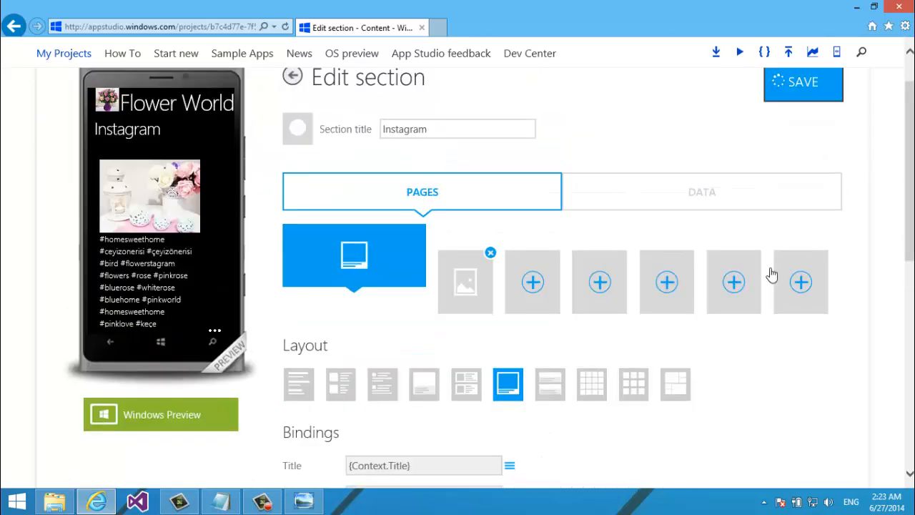
left_click(463, 285)
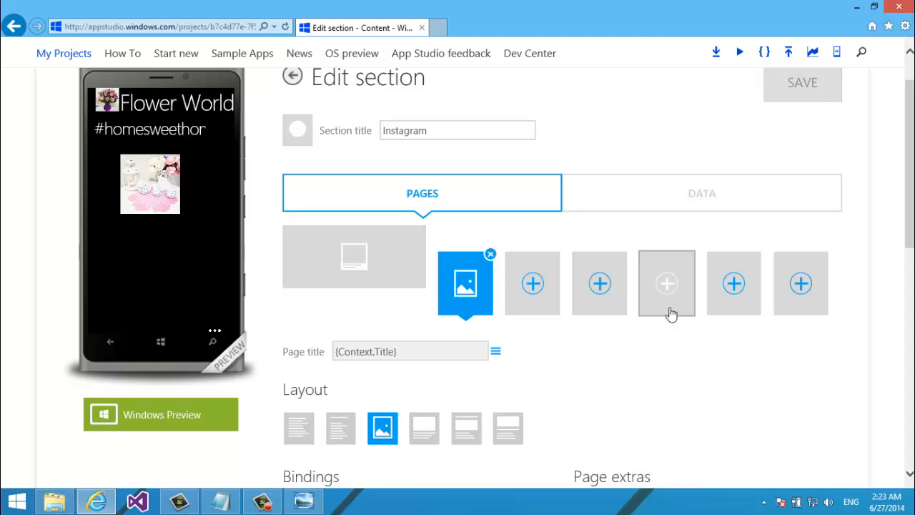
left_click(458, 439)
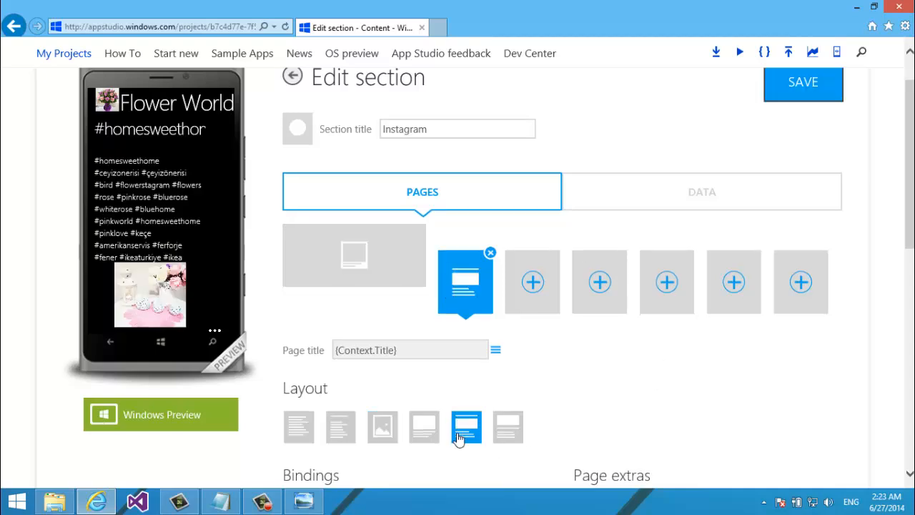
Turn on TextToSpeech, ShareText and PinToStart for the detail page and save
scroll(602, 348, "down", 10)
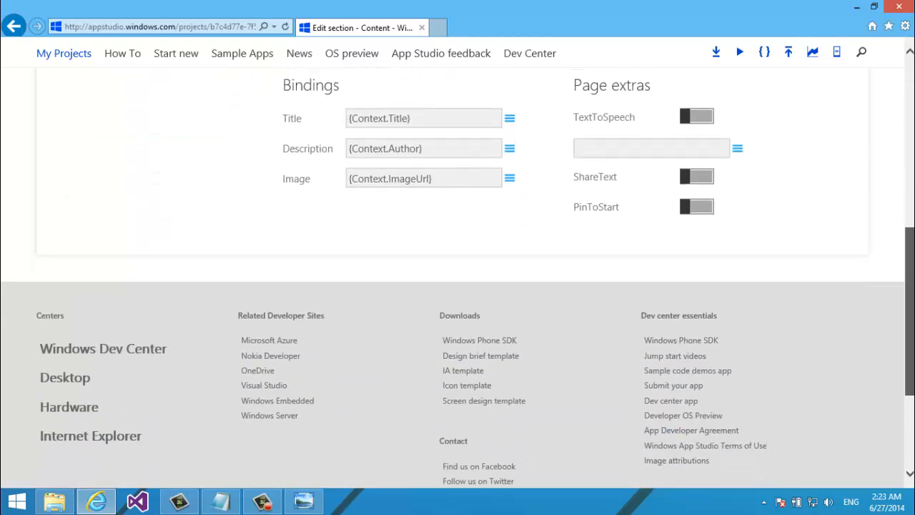
scroll(749, 255, "up", 4)
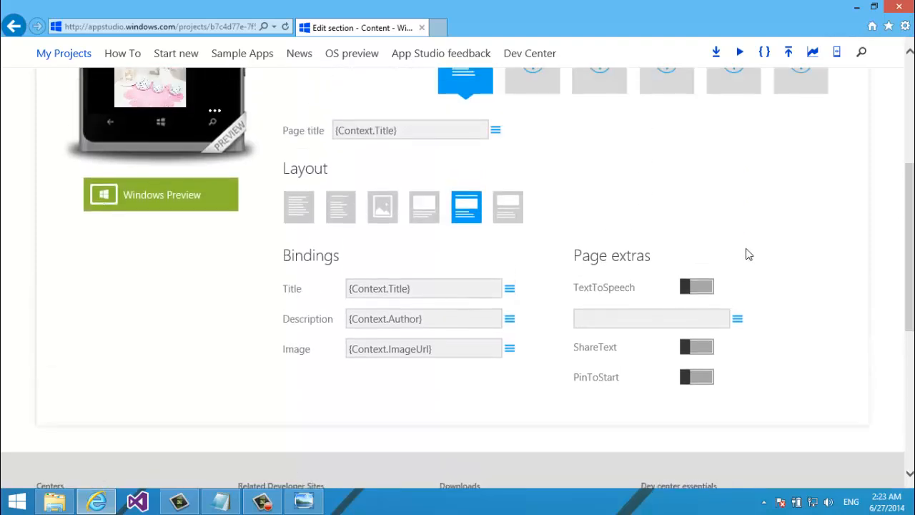
left_click(686, 290)
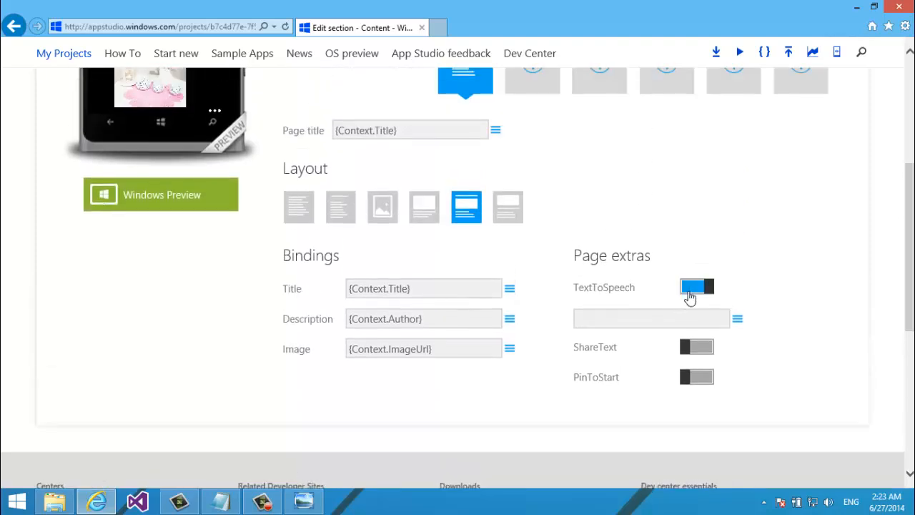
left_click(702, 351)
left_click(705, 378)
scroll(913, 202, "up", 4)
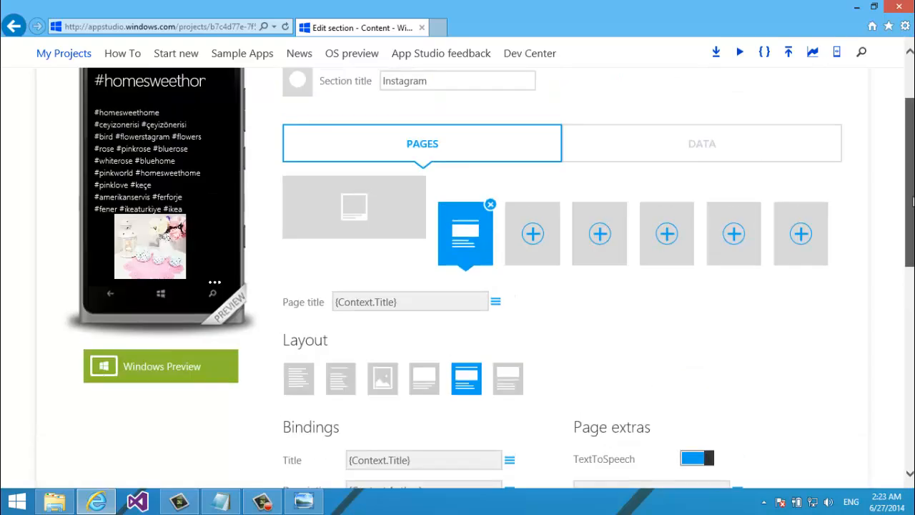
scroll(914, 202, "up", 4)
left_click(819, 223)
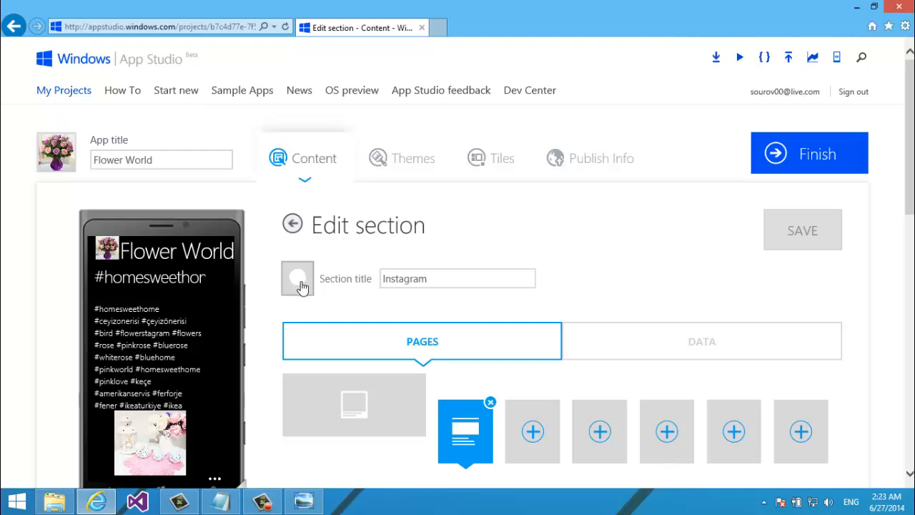
Set the Instagram section's icon to Instra.png from My computer and save
left_click(398, 282)
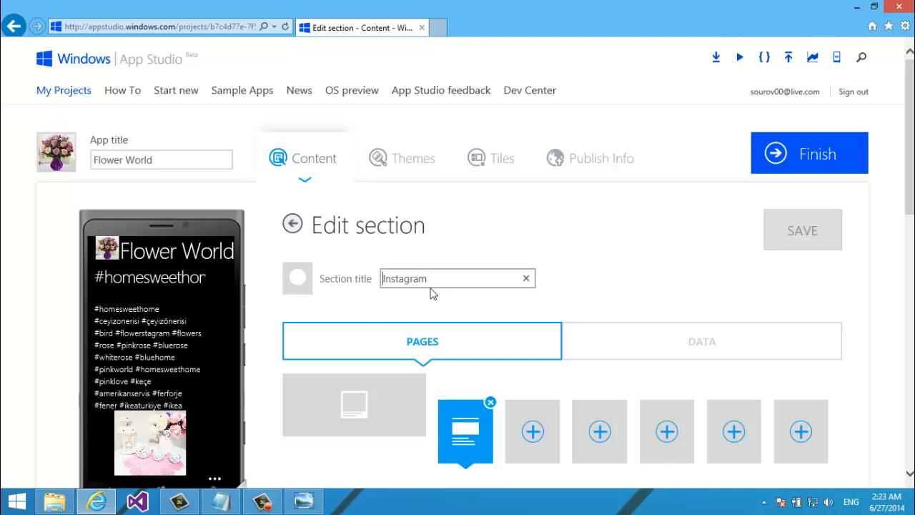
left_click(297, 279)
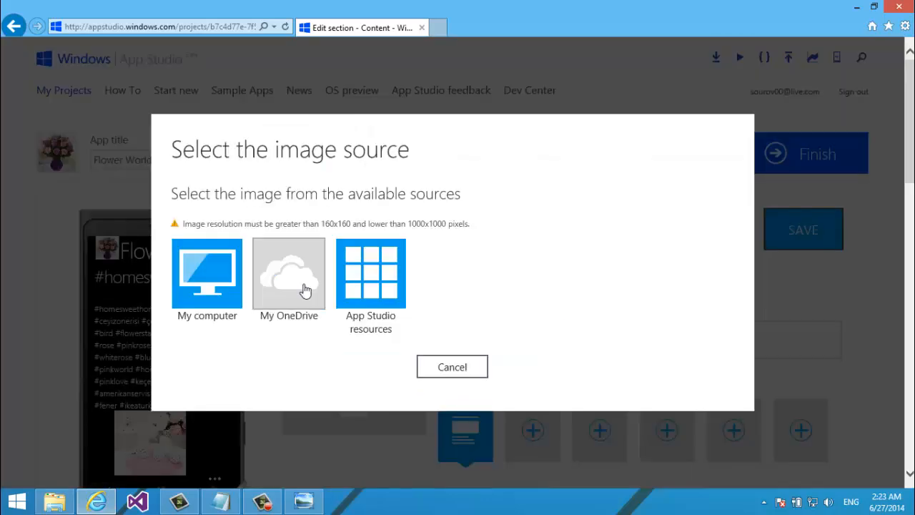
left_click(223, 275)
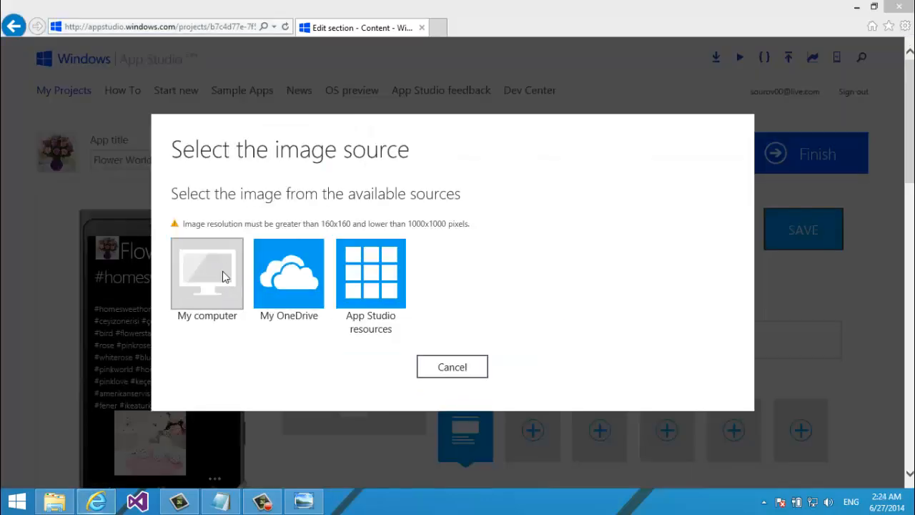
left_click(130, 107)
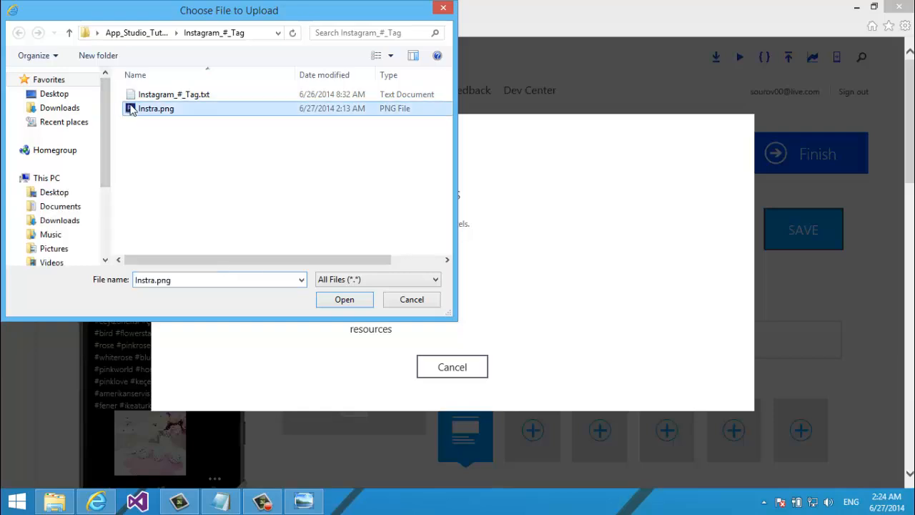
key("Return")
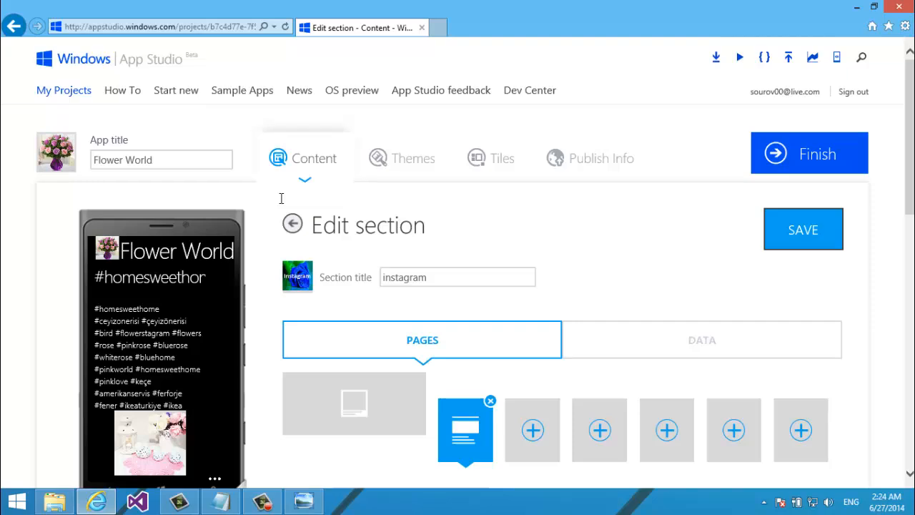
scroll(281, 200, "down", 3)
scroll(281, 200, "up", 3)
left_click(809, 244)
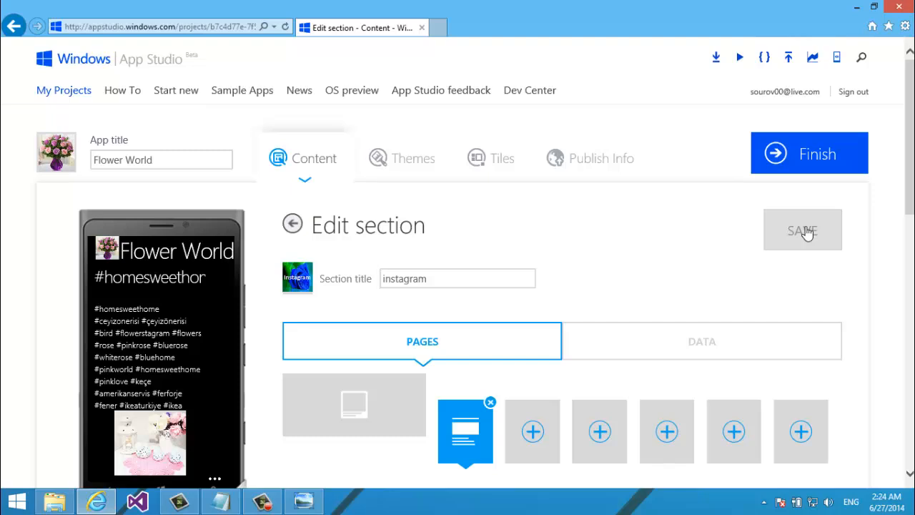
Go back from Edit section to the app's main sections page
left_click(296, 229)
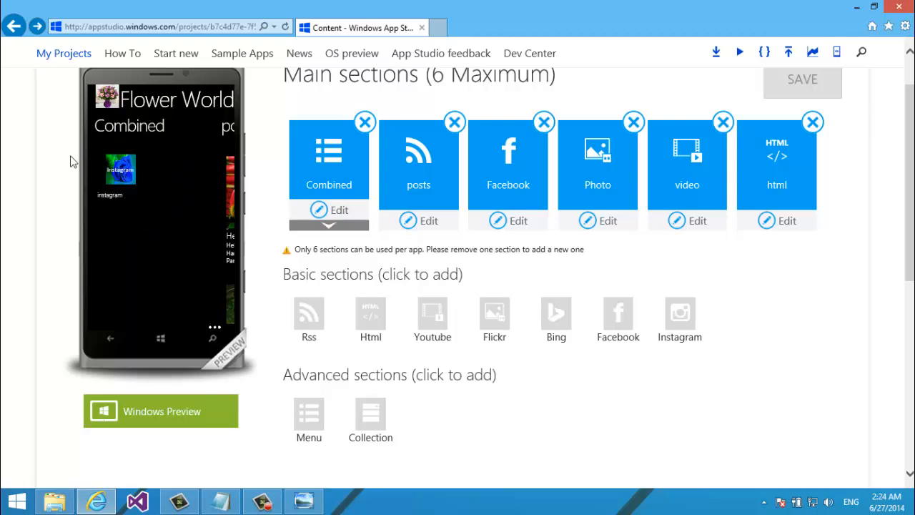
scroll(180, 224, "down", 1)
scroll(180, 223, "up", 1)
Expand the Combined menu to show its instagram item and scroll down the sections page
scroll(249, 272, "up", 1)
scroll(249, 272, "down", 1)
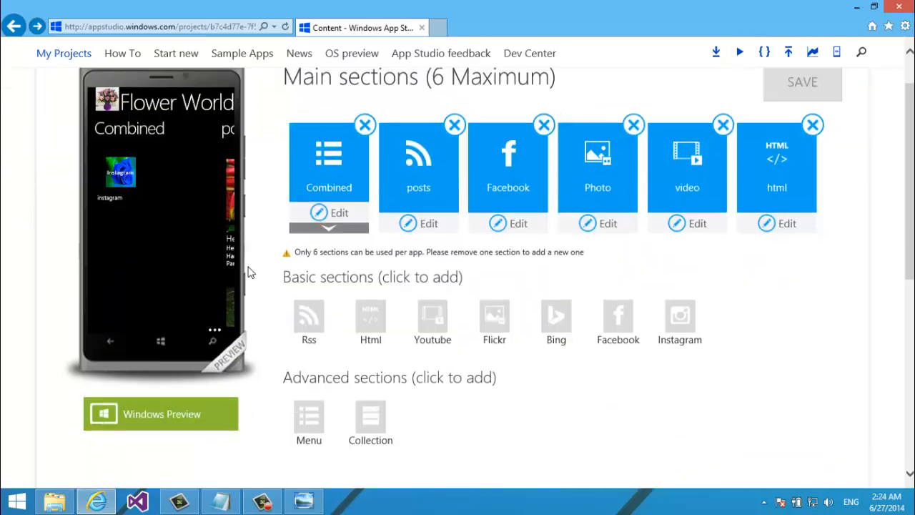
scroll(249, 272, "down", 1)
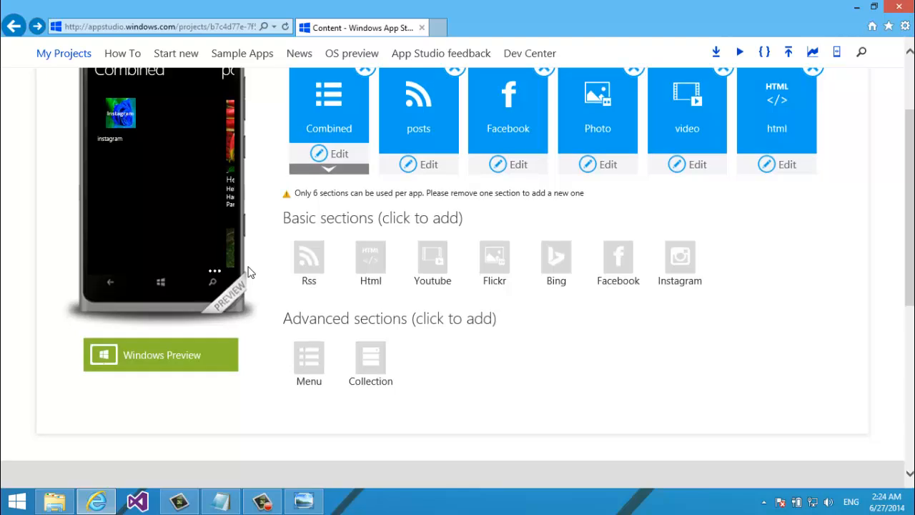
left_click(339, 174)
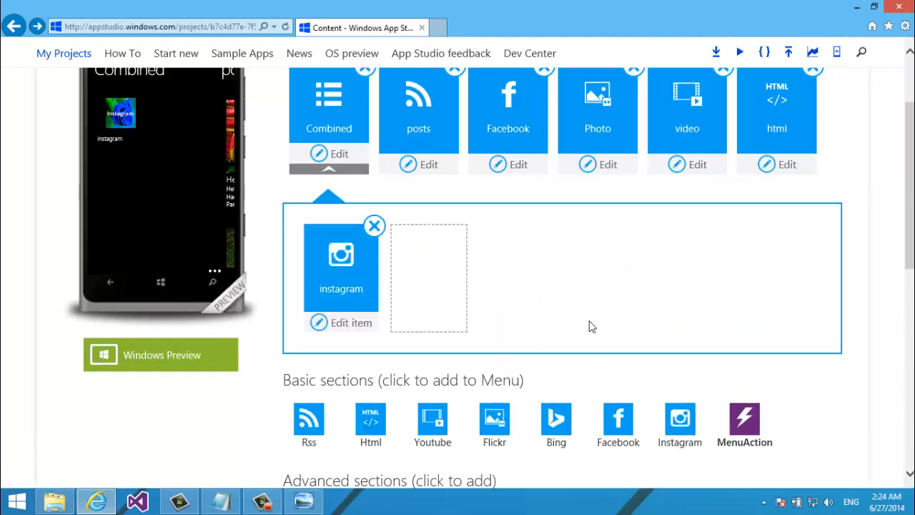
scroll(858, 200, "down", 1)
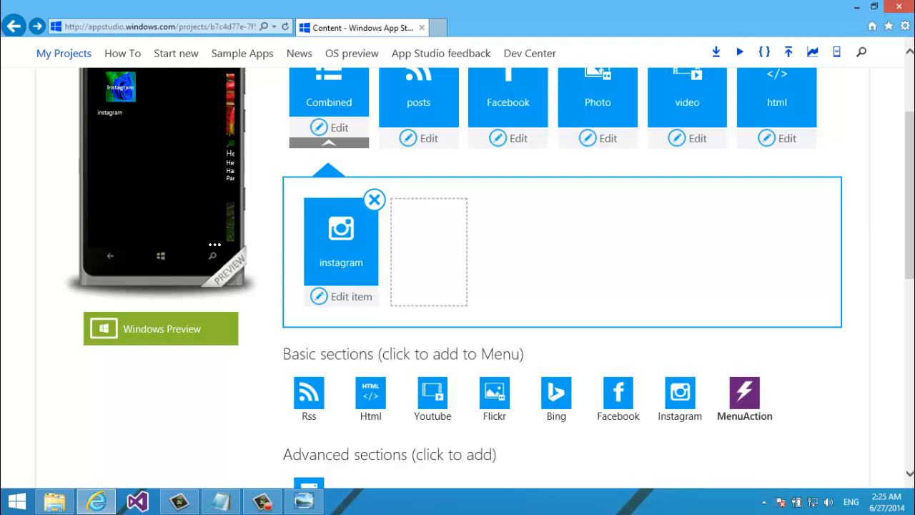
scroll(797, 323, "down", 1)
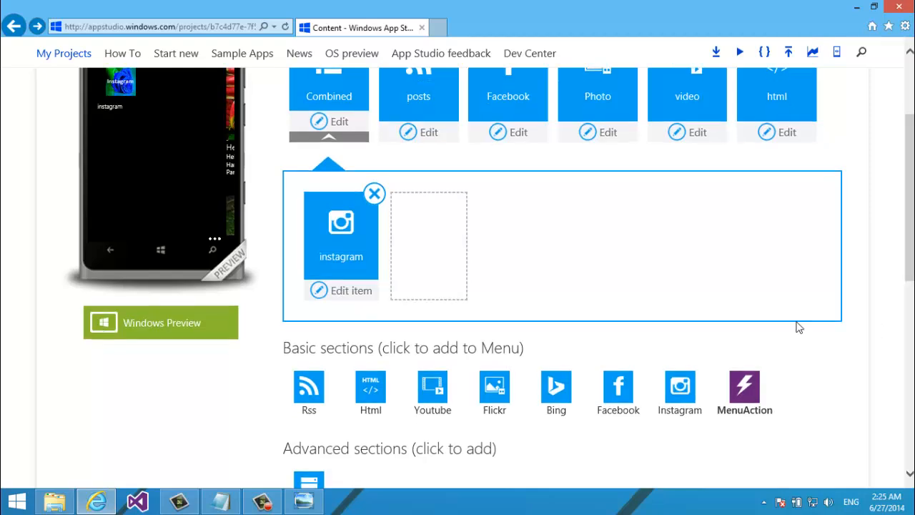
Add a MenuAction item to Combined named 'HTT' with HTTP as its action type
left_click(748, 400)
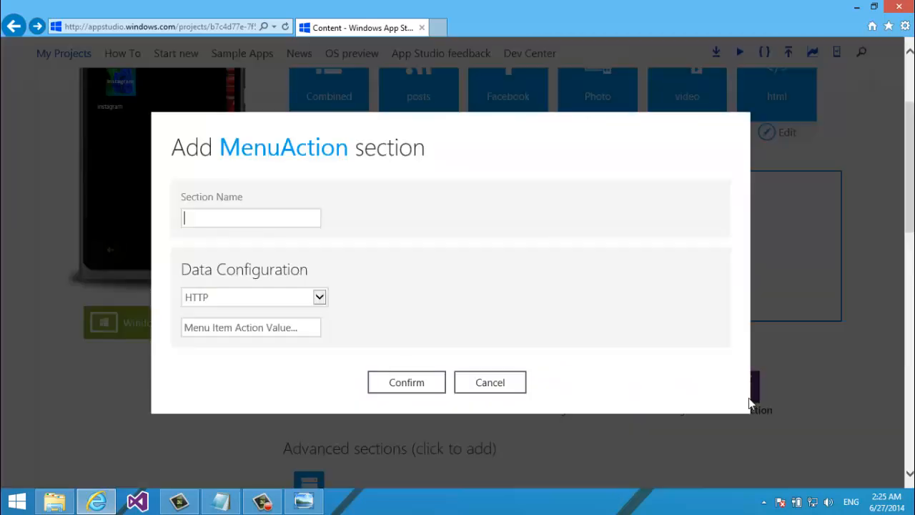
left_click(295, 296)
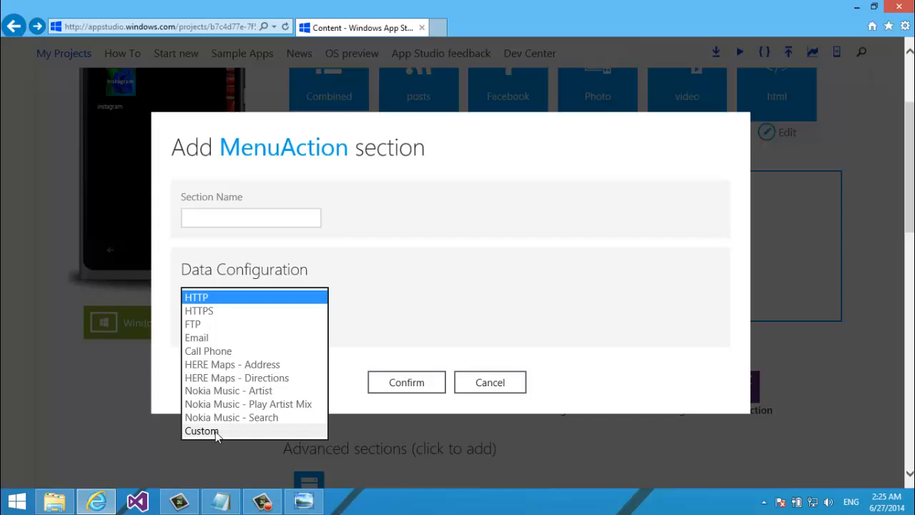
left_click(356, 298)
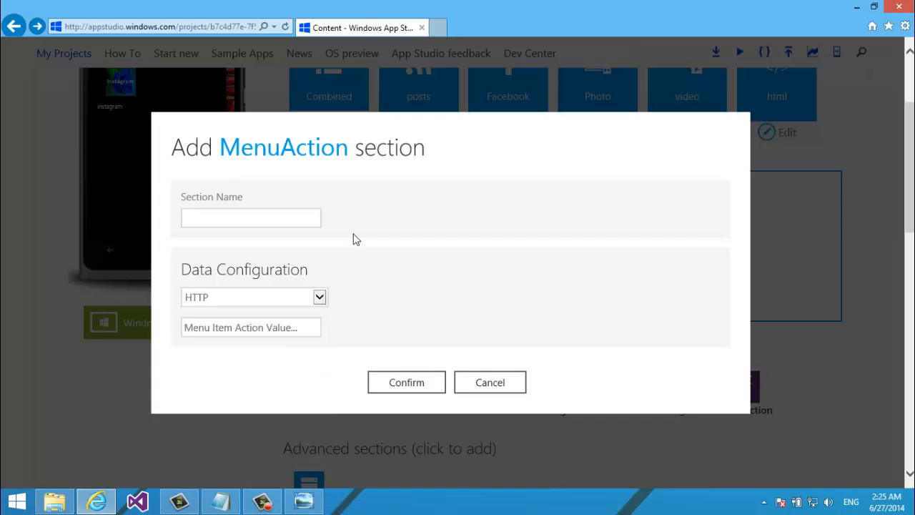
left_click(256, 220)
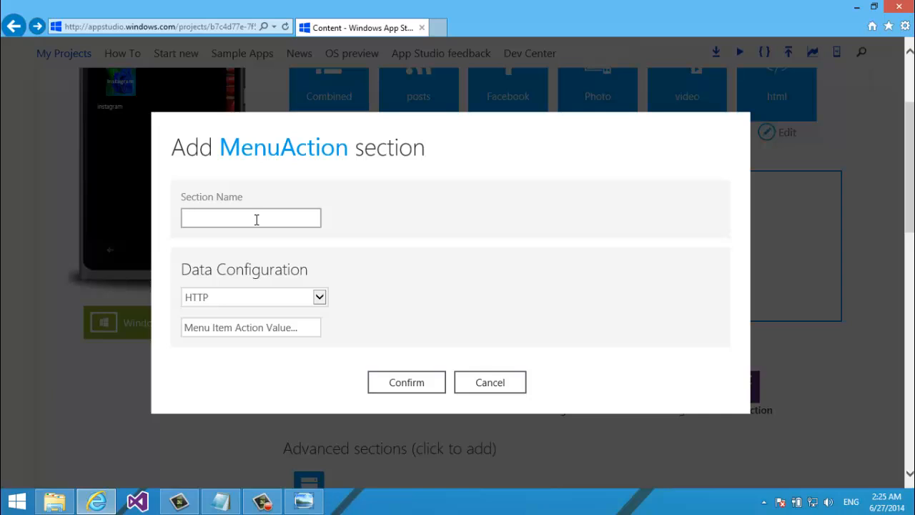
type("HTTP")
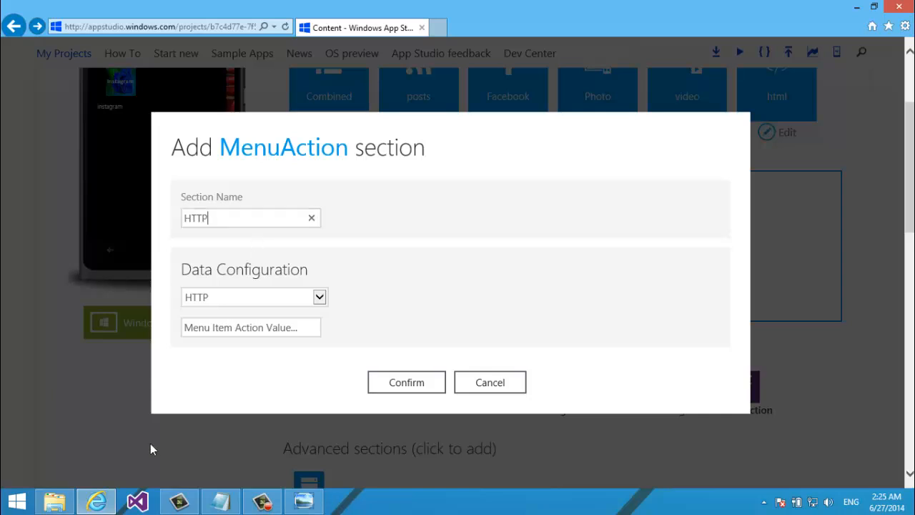
left_click(229, 309)
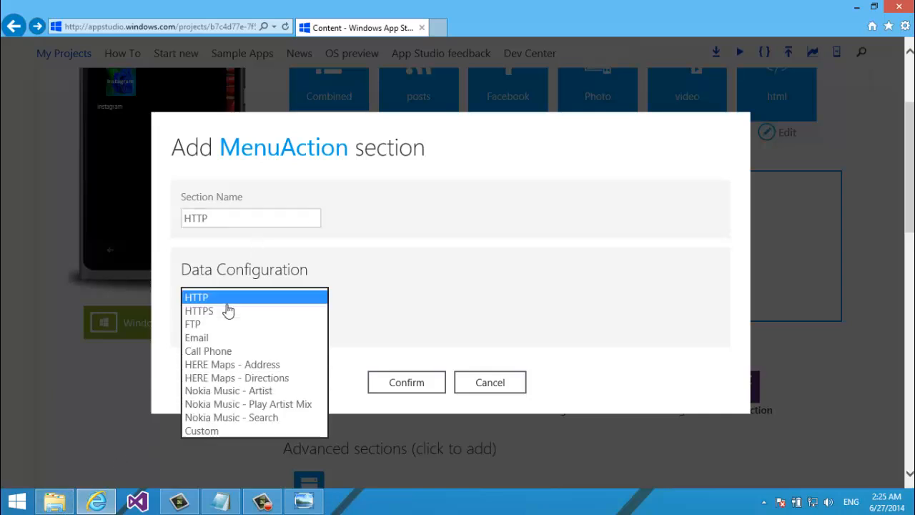
left_click(227, 309)
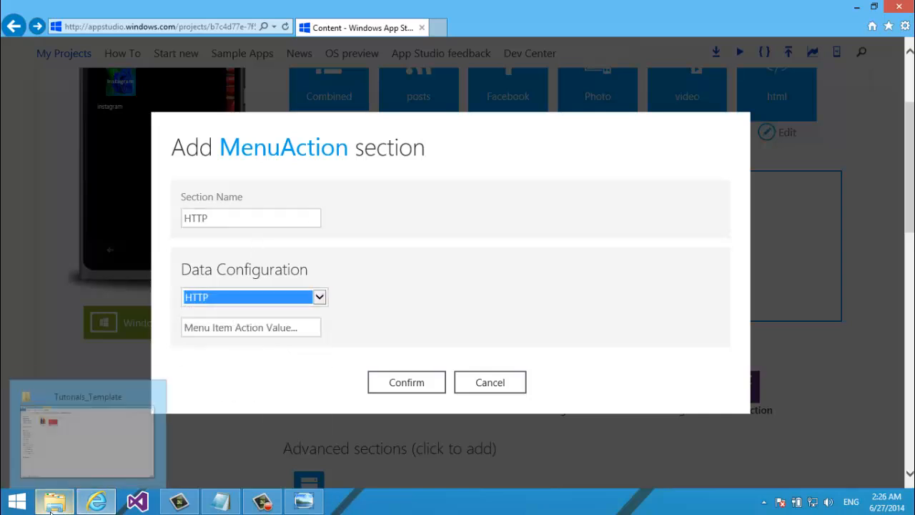
left_click(220, 501)
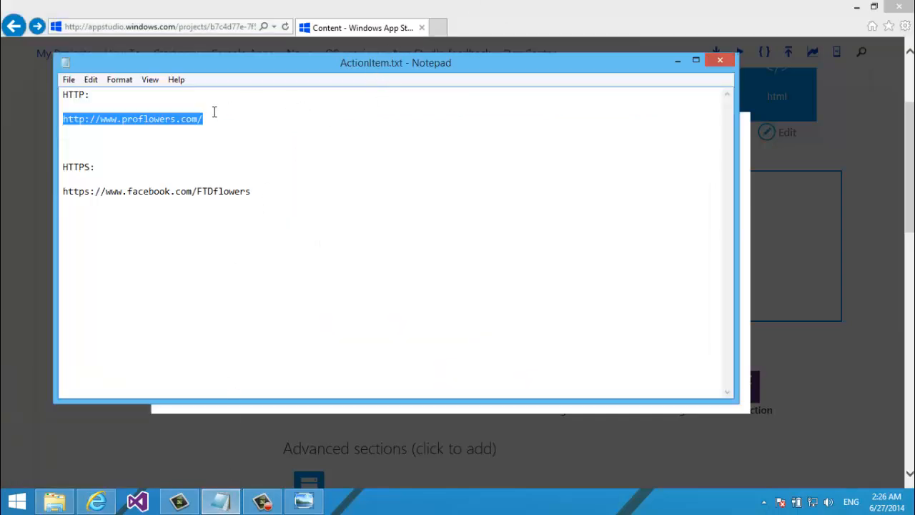
left_click(683, 60)
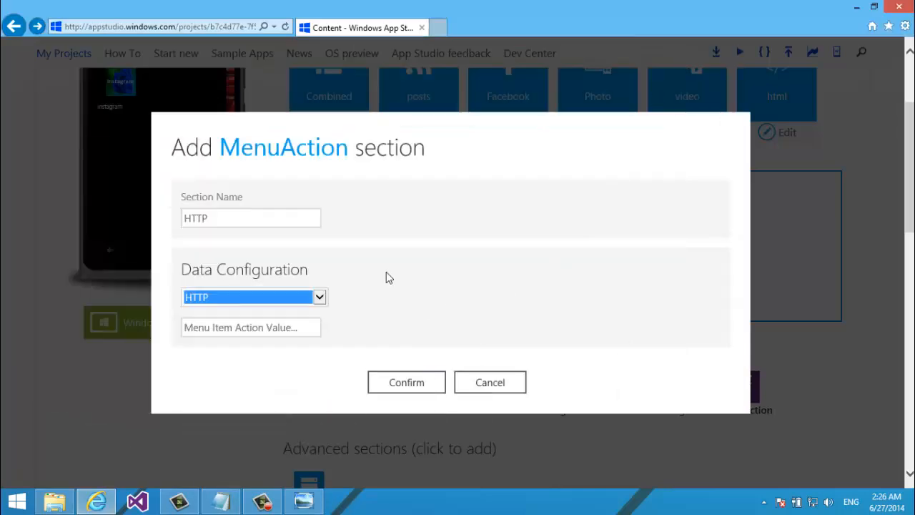
left_click(239, 323)
type("http://www.proflowers.com/")
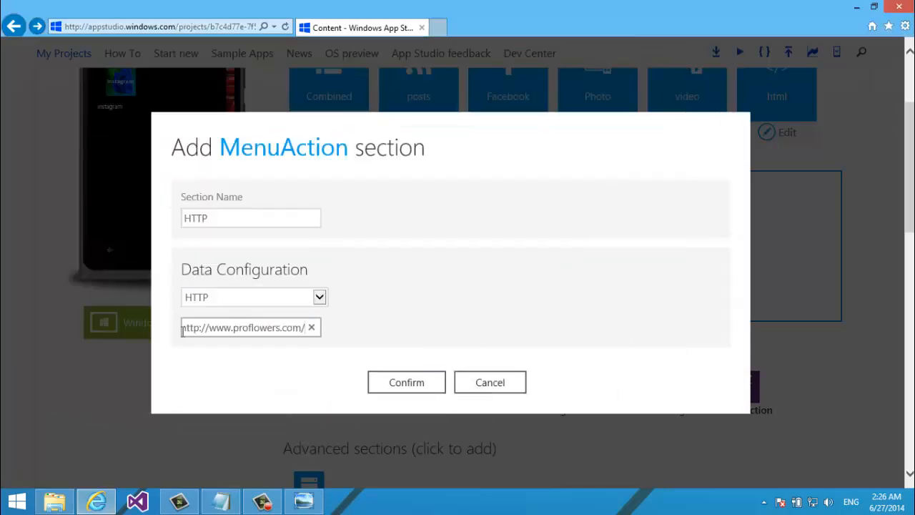
left_click_drag(201, 327, 122, 360)
key("BackSpace")
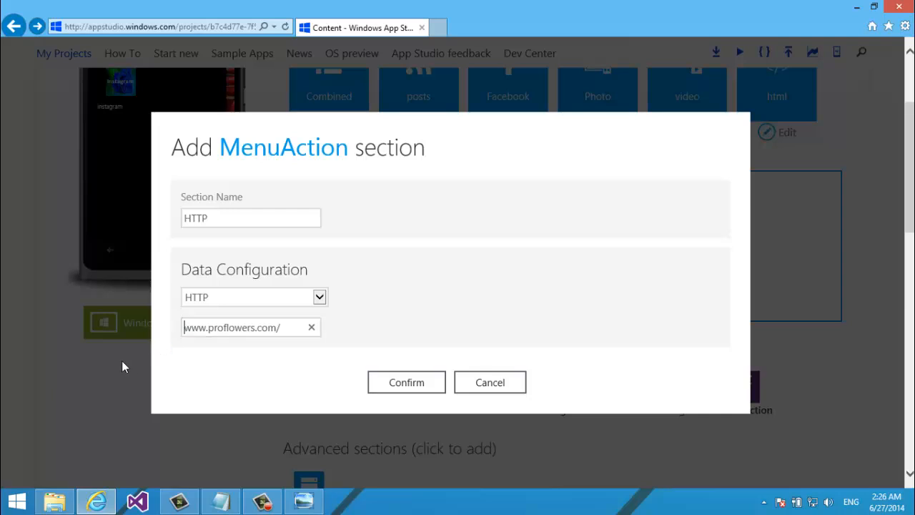
left_click(278, 328)
Confirm the HTTP menu action in the Combined menu and save the app
left_click(415, 383)
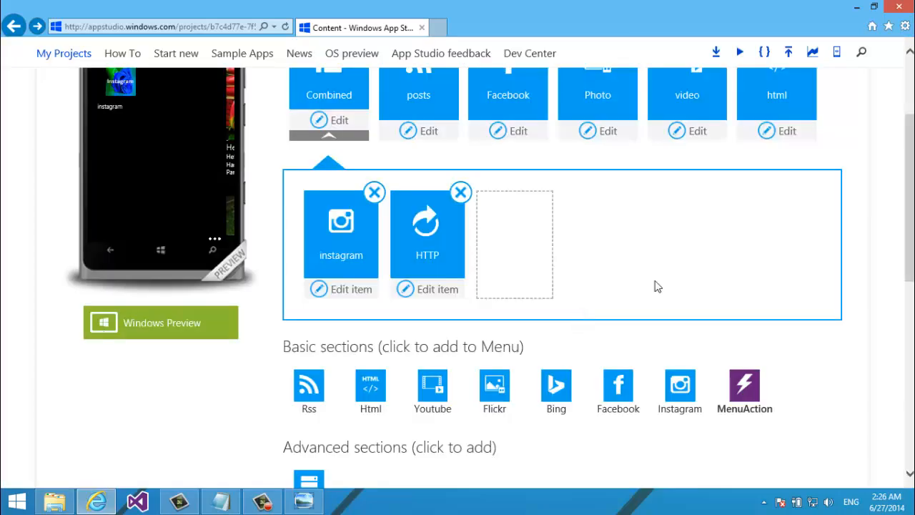
left_click_drag(912, 246, 913, 208)
left_click(822, 99)
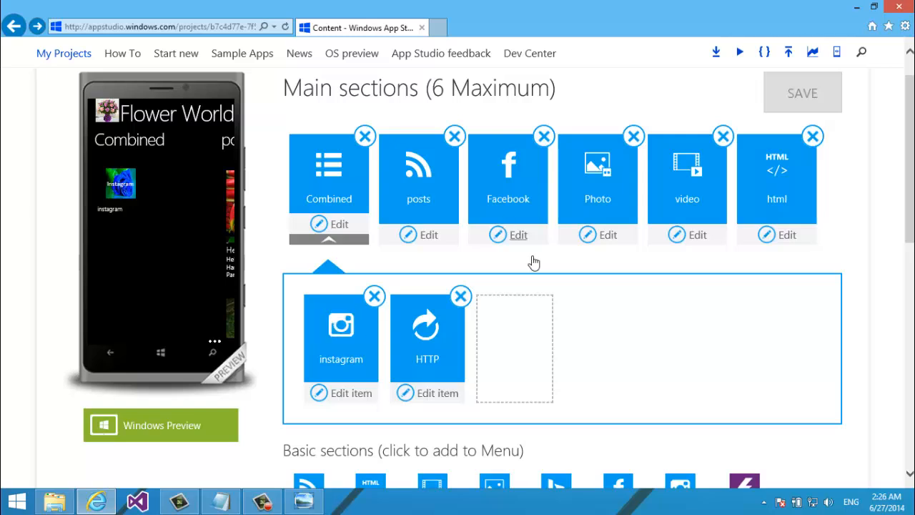
Retitle the HTTP menu action to 'http'
left_click(425, 398)
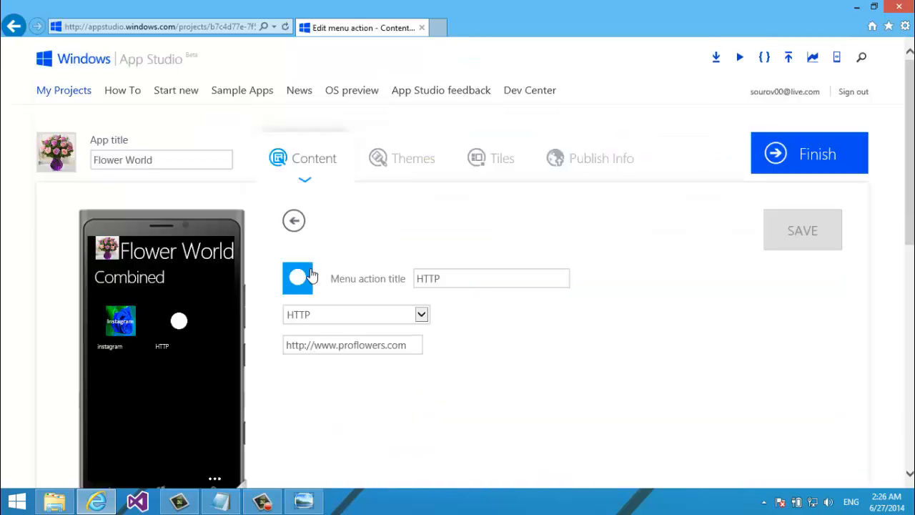
double_click(438, 281)
type("http")
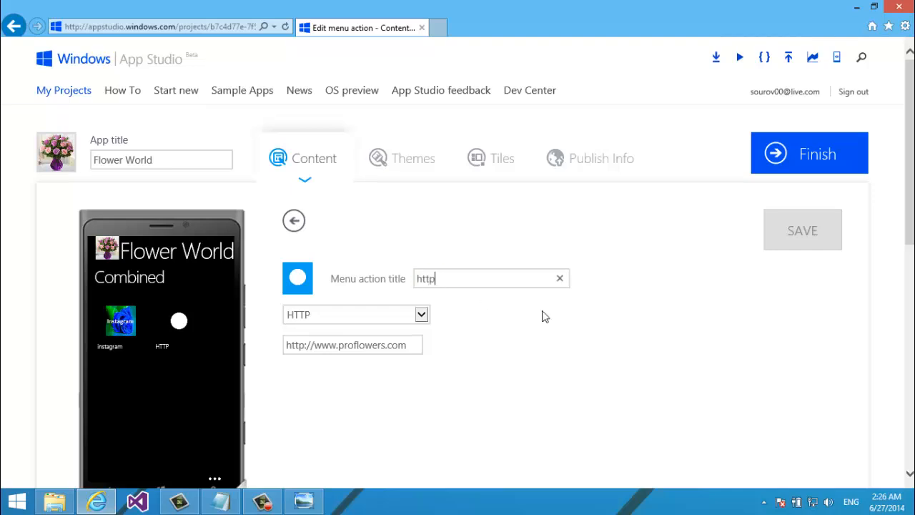
Upload http.png from the Action_Item_Images folder as the http action's icon
left_click(299, 278)
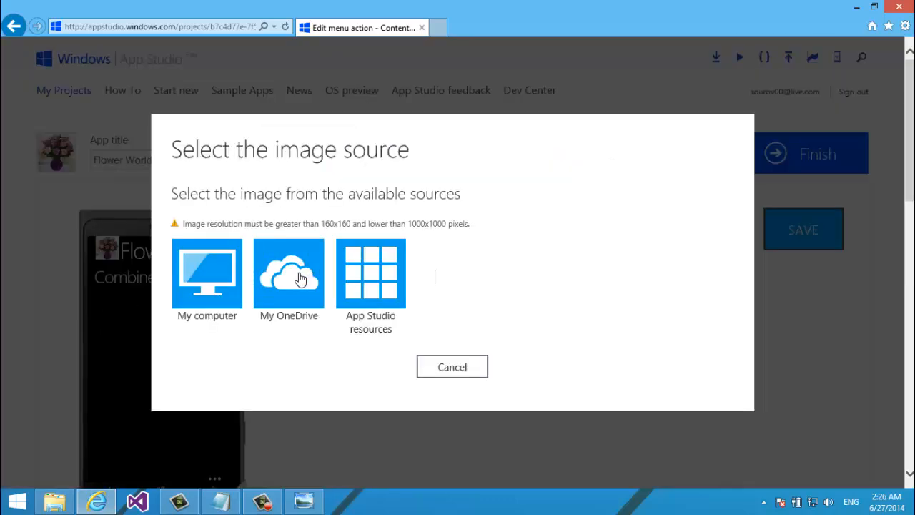
left_click(207, 274)
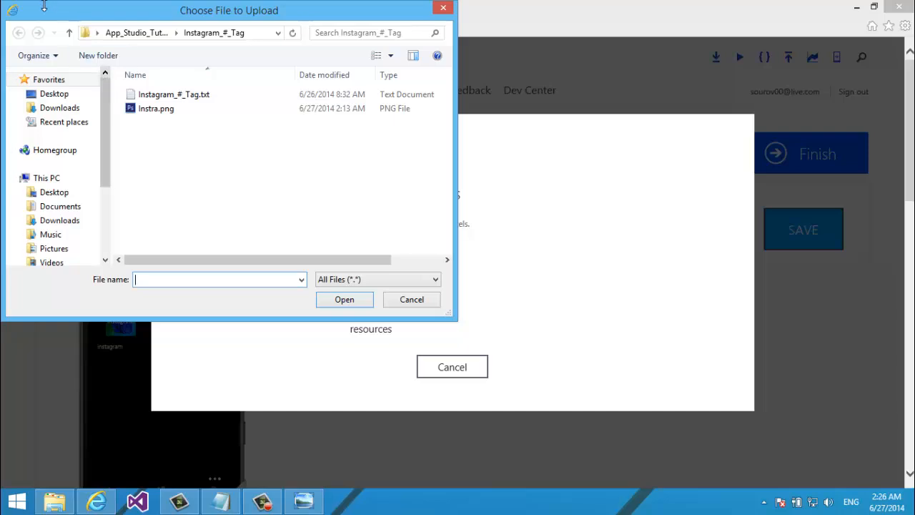
left_click(69, 33)
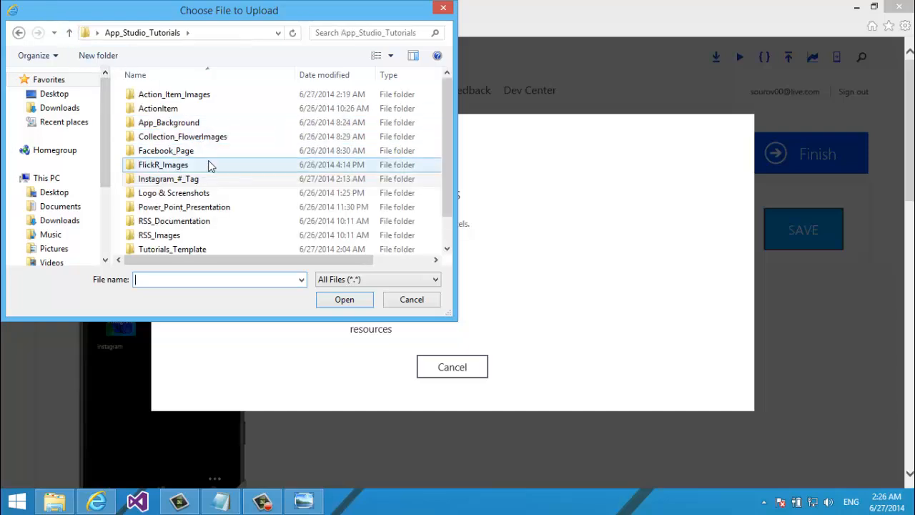
double_click(191, 100)
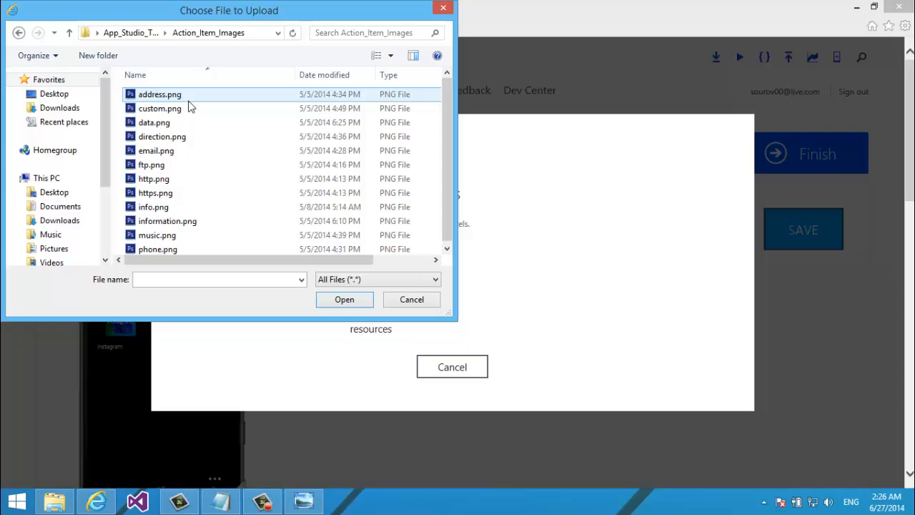
left_click(165, 179)
double_click(166, 180)
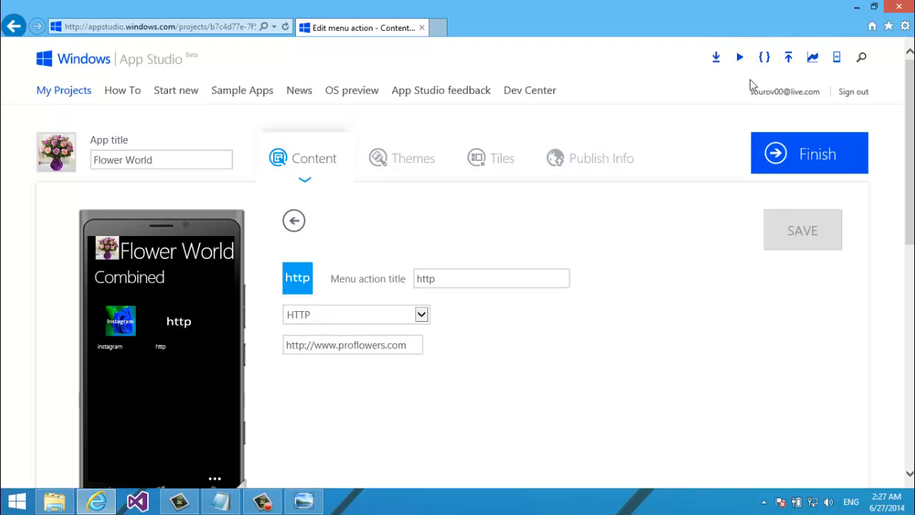
left_click(294, 223)
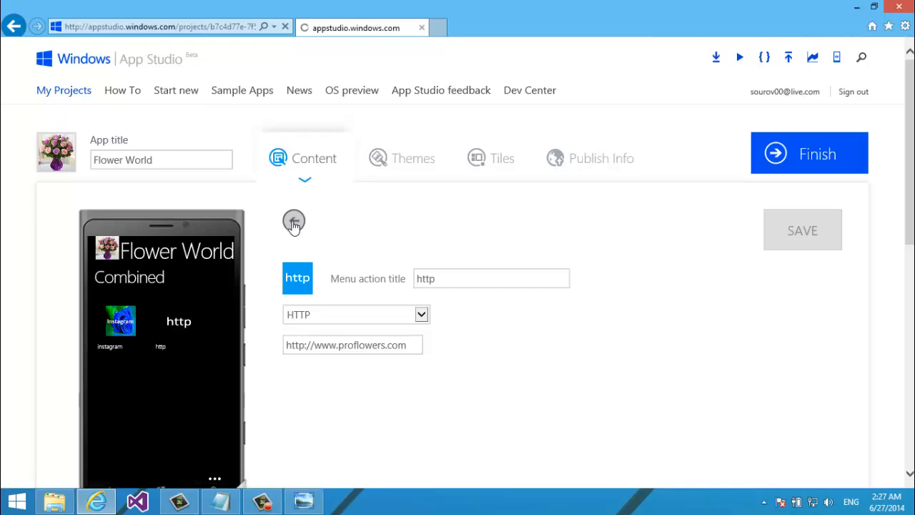
Go back to the content sections and expand Combined to list its instagram and http items
scroll(409, 221, "down", 3)
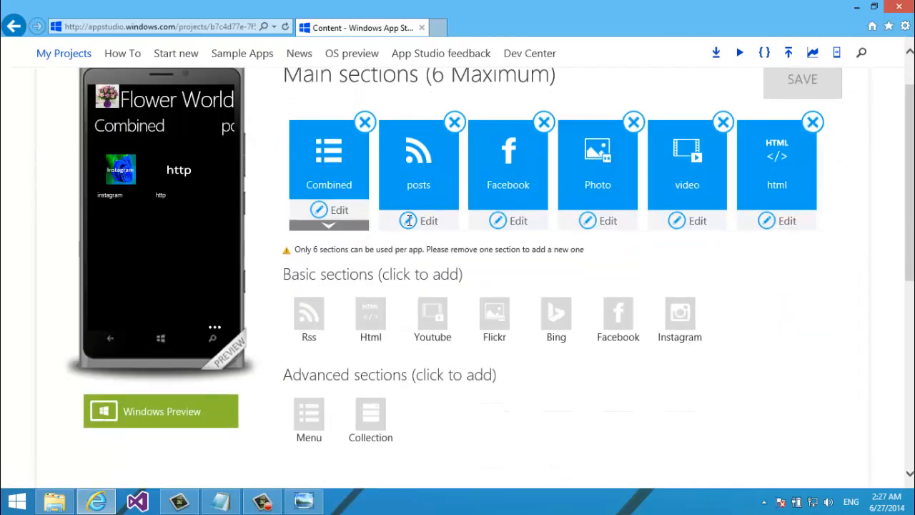
scroll(367, 347, "down", 1)
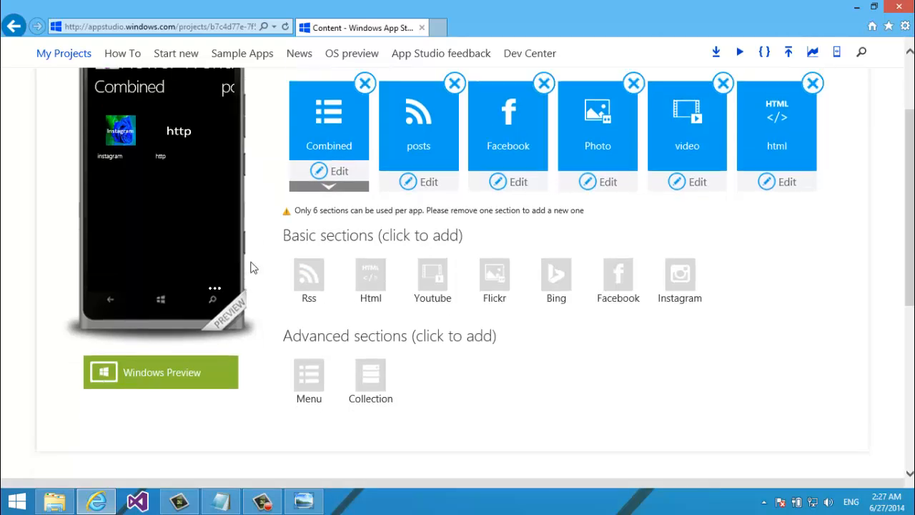
scroll(250, 267, "up", 1)
left_click(326, 215)
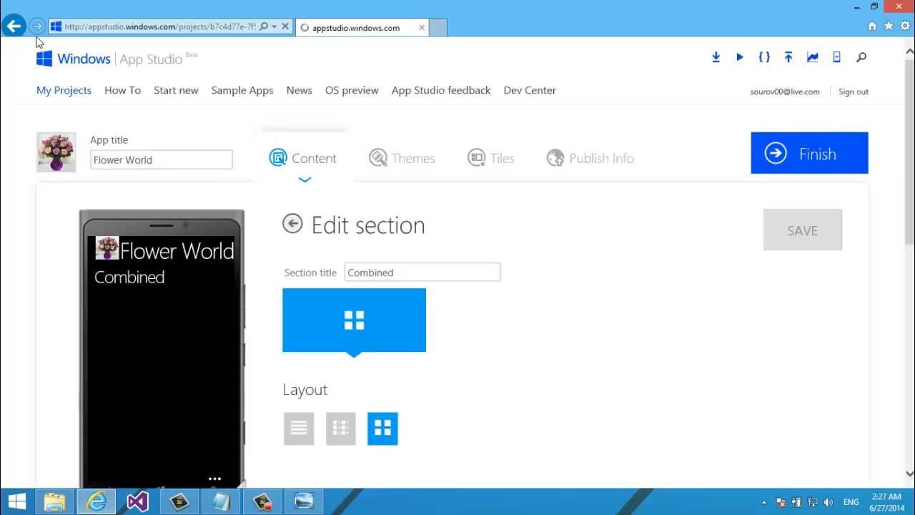
left_click(12, 26)
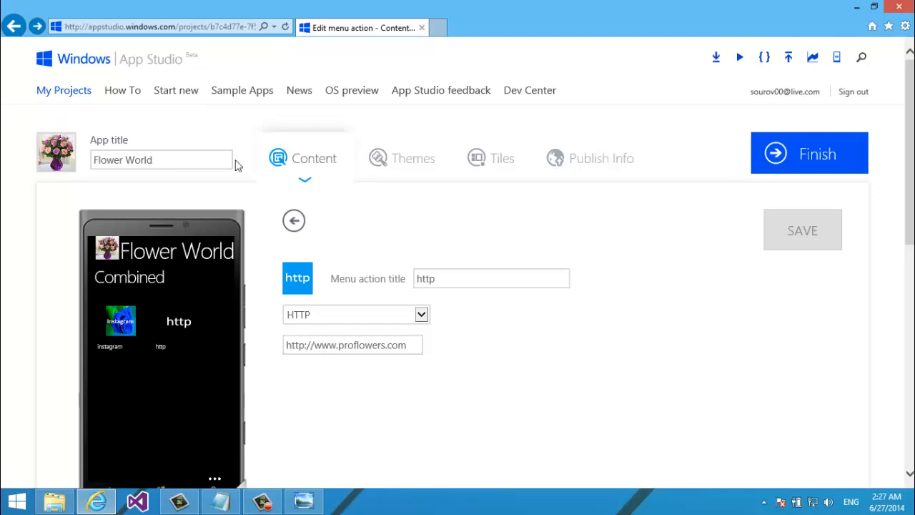
left_click(13, 27)
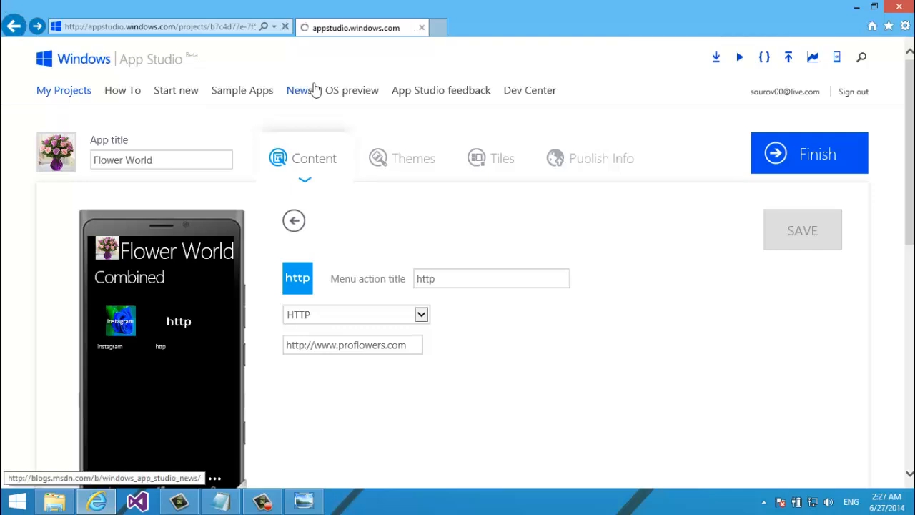
scroll(315, 90, "down", 1)
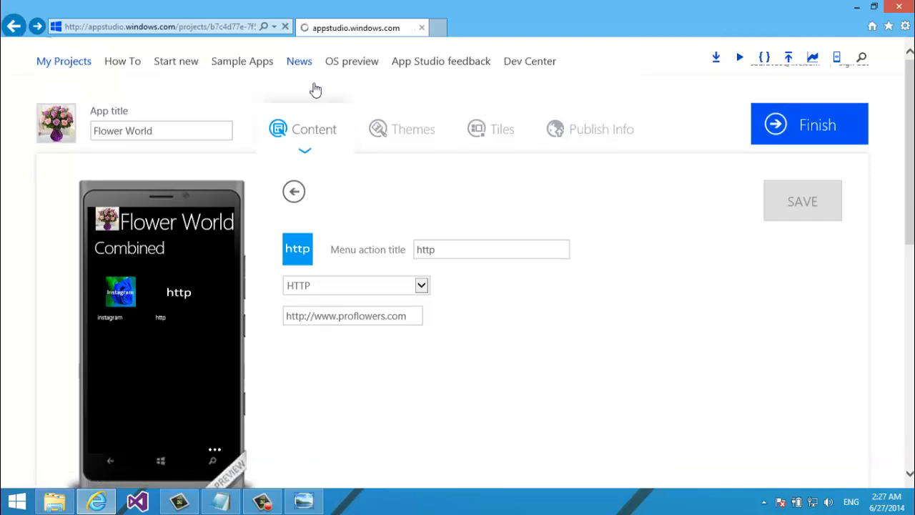
scroll(315, 89, "down", 2)
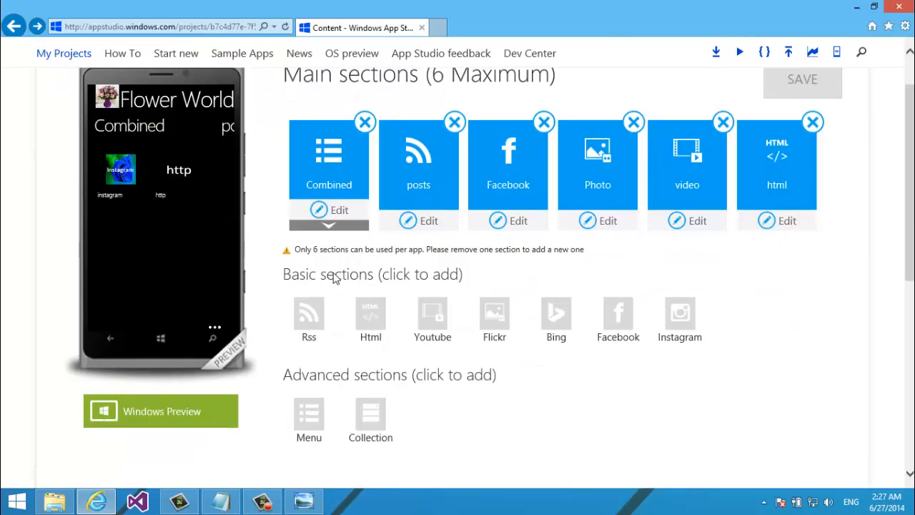
left_click(341, 226)
scroll(370, 301, "down", 2)
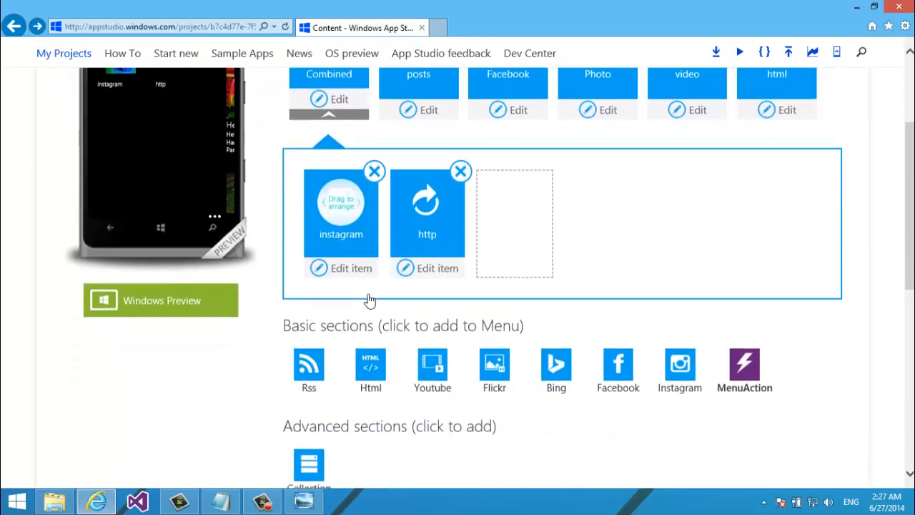
scroll(370, 301, "up", 1)
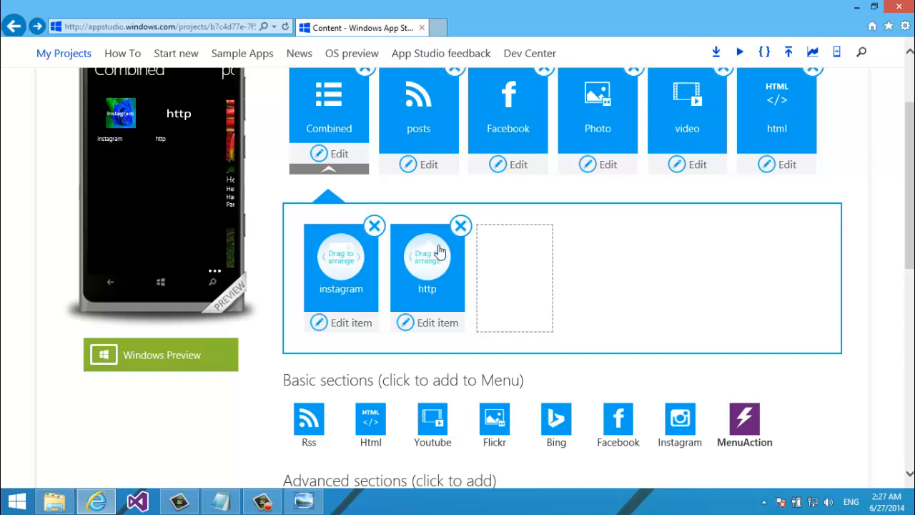
scroll(791, 200, "down", 1)
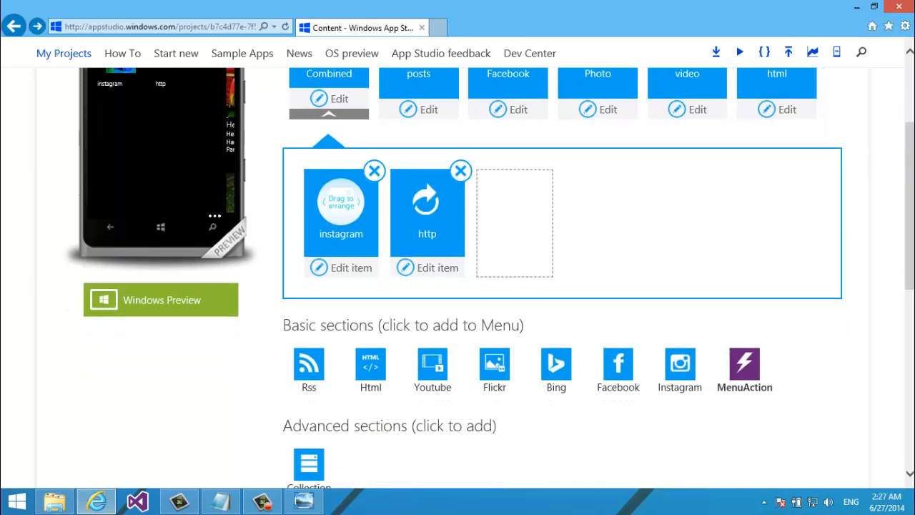
Start a new MenuAction named HTTPS with the HTTPS action type
left_click(742, 366)
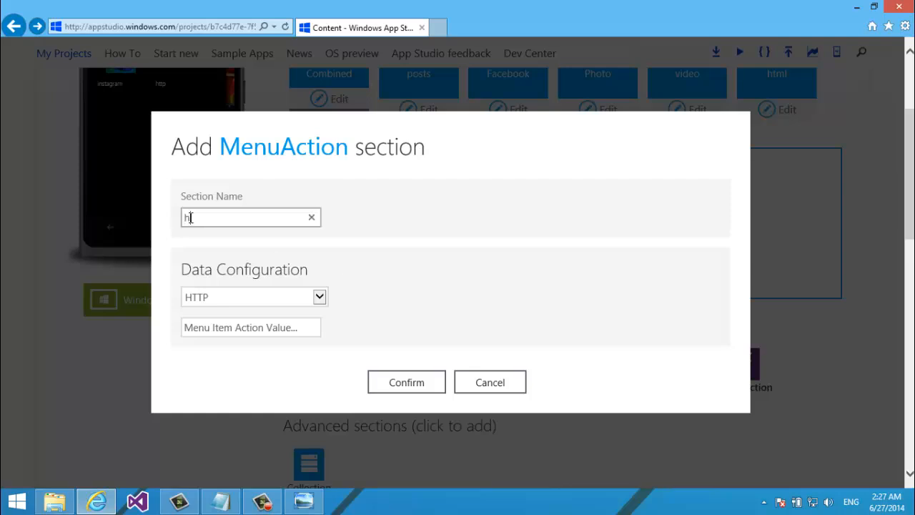
type("h")
key("BackSpace")
type("HTTPS")
left_click(275, 297)
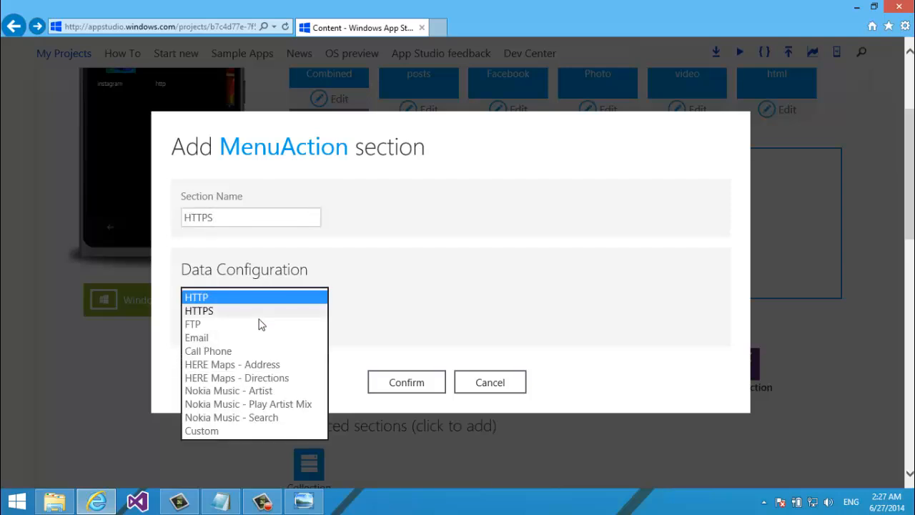
left_click(252, 310)
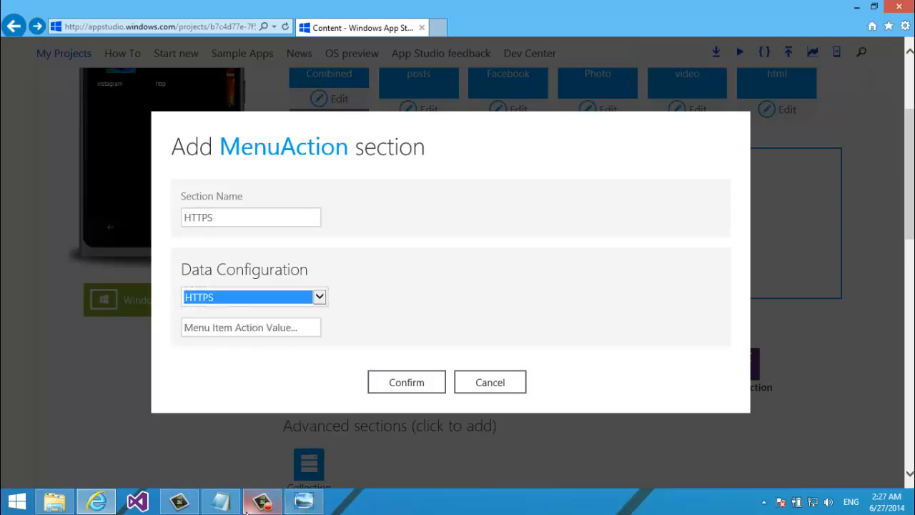
Copy the facebook FTDflowers URL from the notes file into the action value
left_click(221, 501)
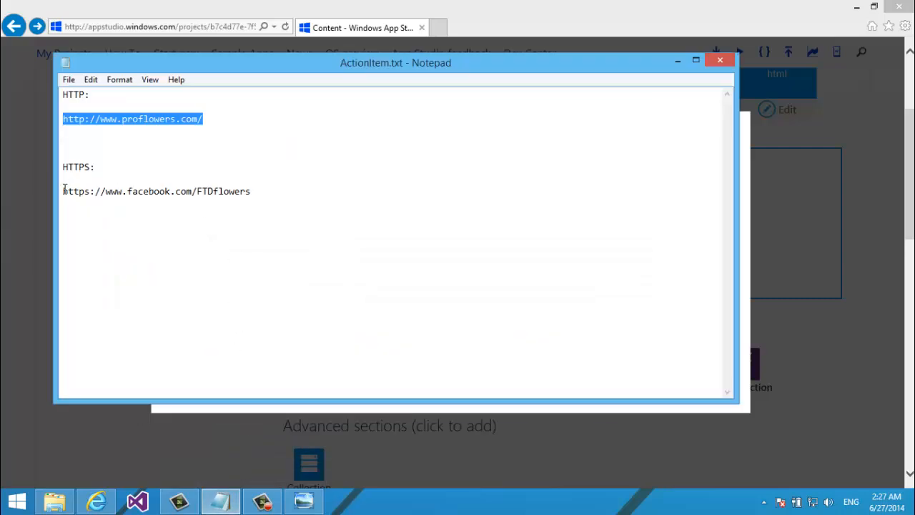
left_click_drag(64, 189, 270, 193)
key("ctrl+c")
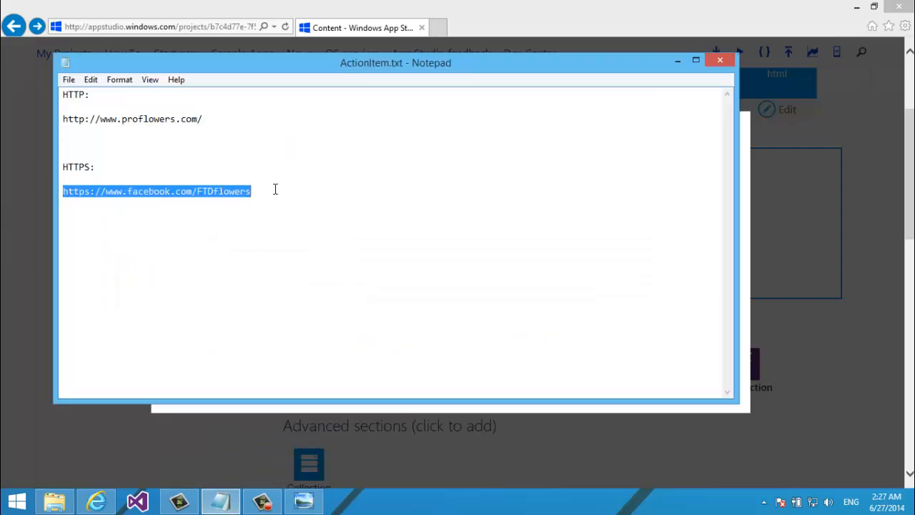
left_click(677, 57)
left_click(231, 333)
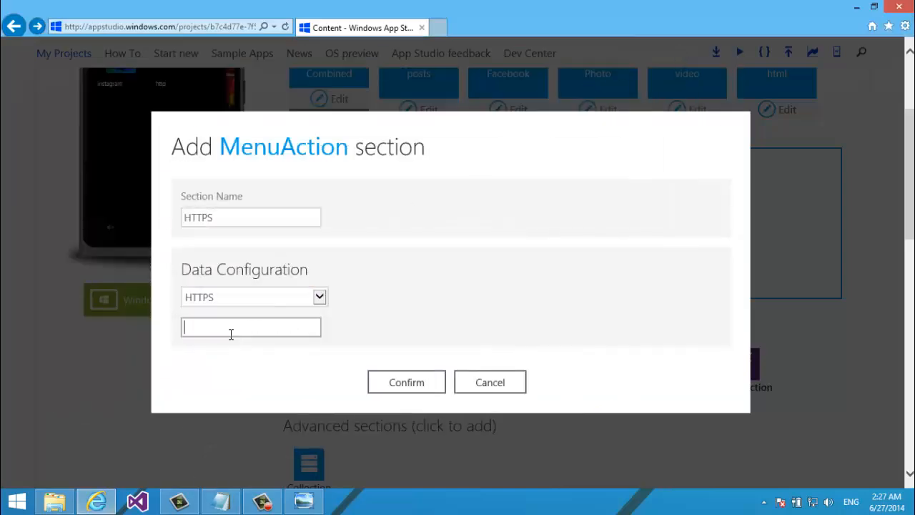
key("ctrl+v")
left_click_drag(246, 331, 180, 337)
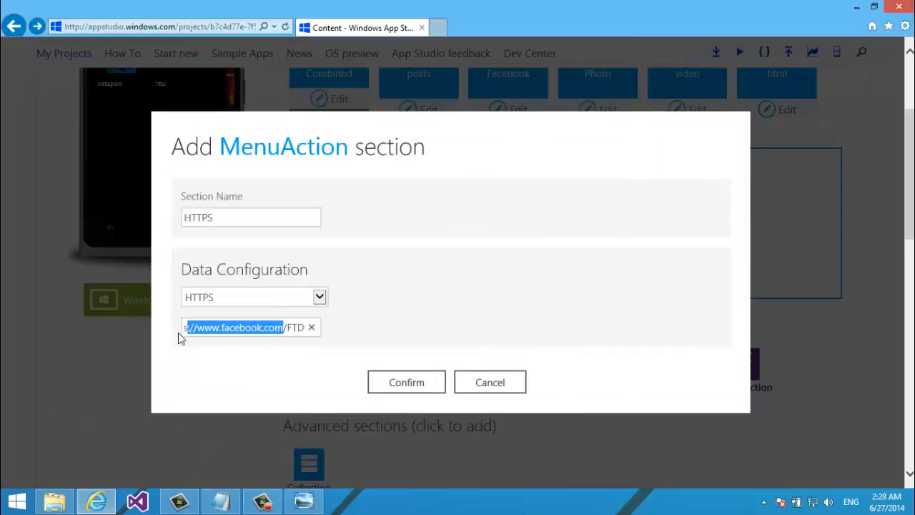
left_click(260, 328)
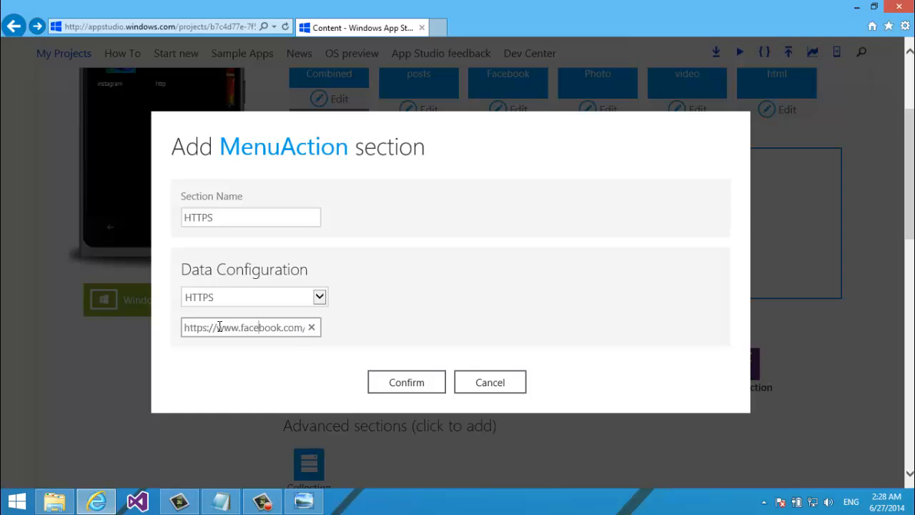
left_click_drag(215, 325, 80, 288)
key("BackSpace")
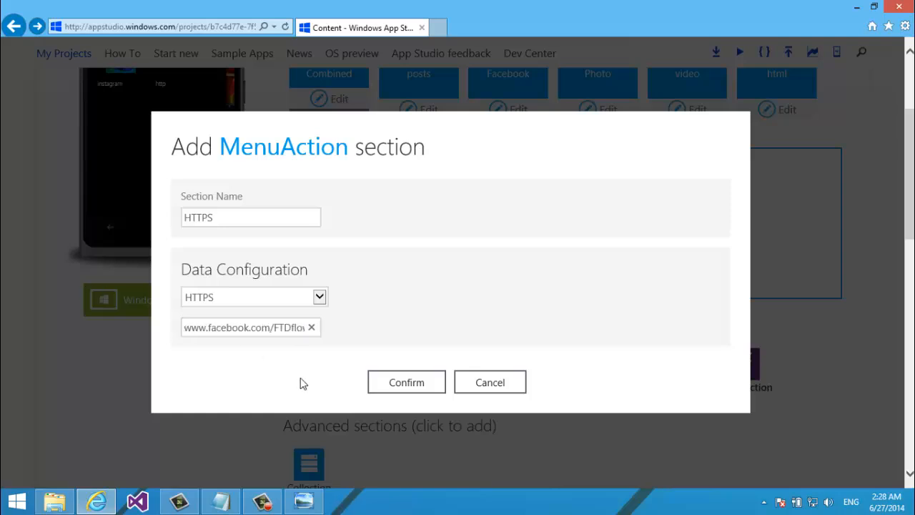
left_click_drag(305, 326, 372, 322)
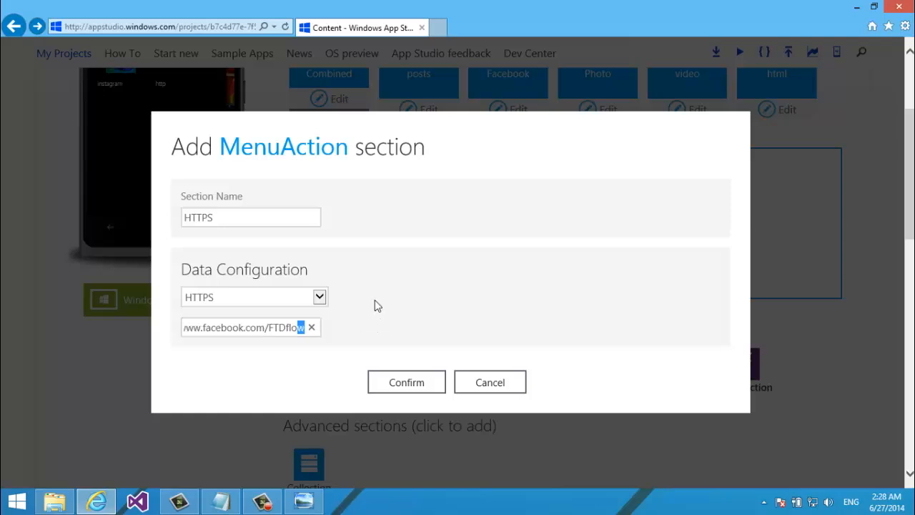
left_click(245, 330)
left_click(260, 221)
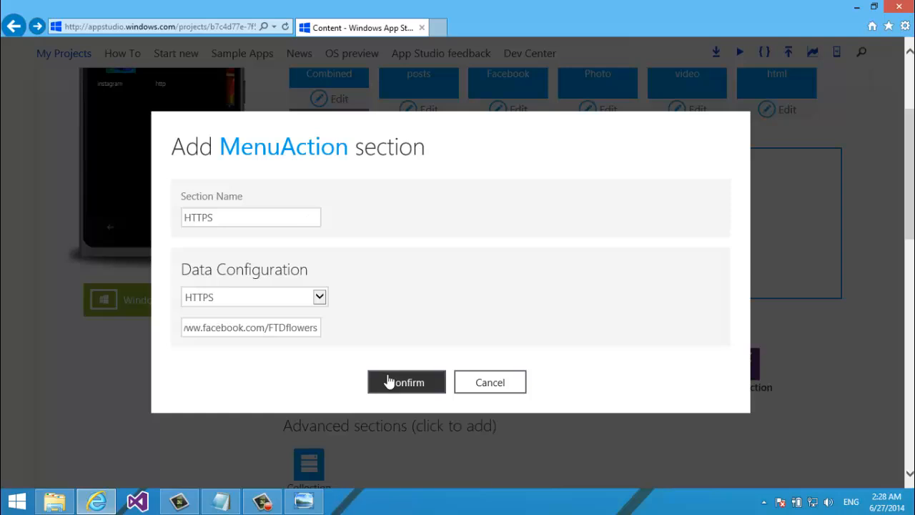
left_click(390, 382)
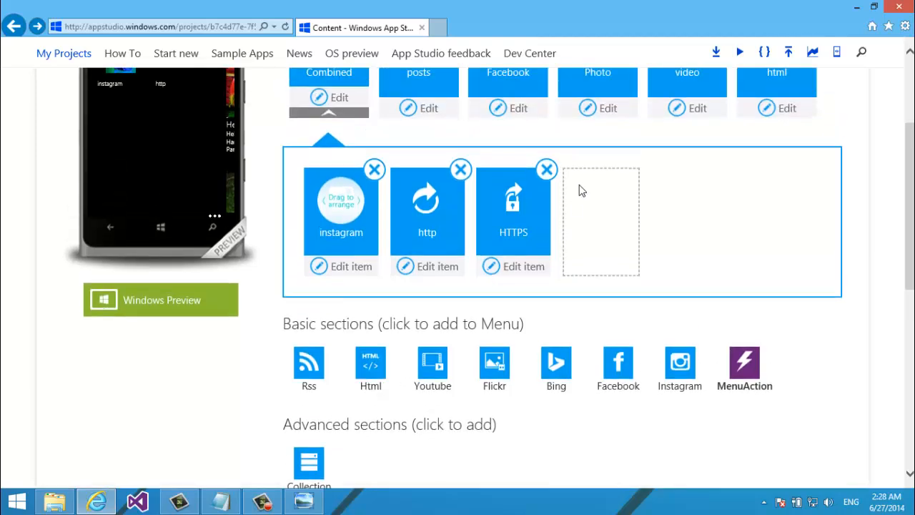
Save the app and retitle the HTTPS menu item to https
left_click_drag(910, 208, 910, 143)
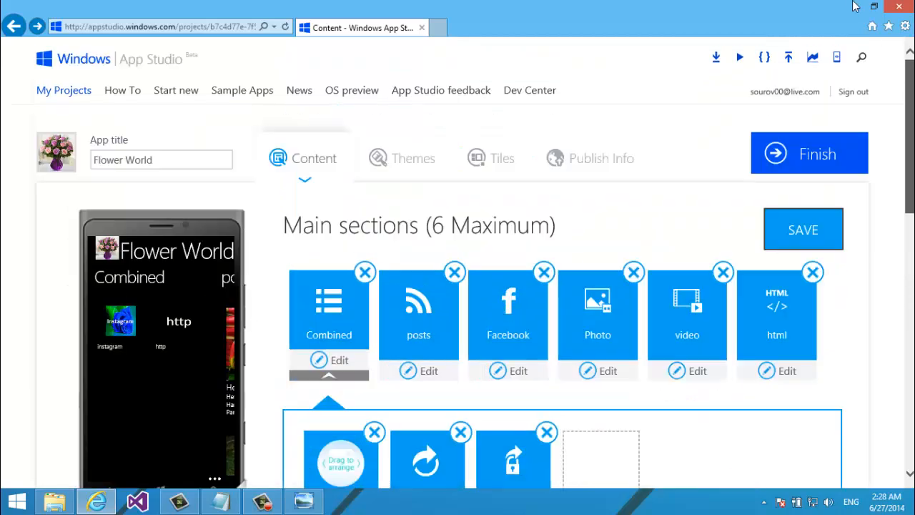
left_click(806, 217)
scroll(805, 217, "down", 3)
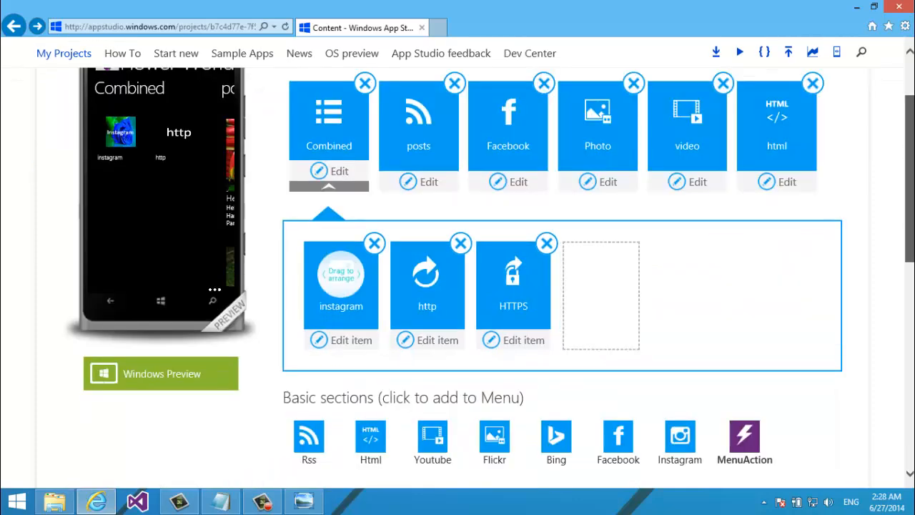
left_click(489, 323)
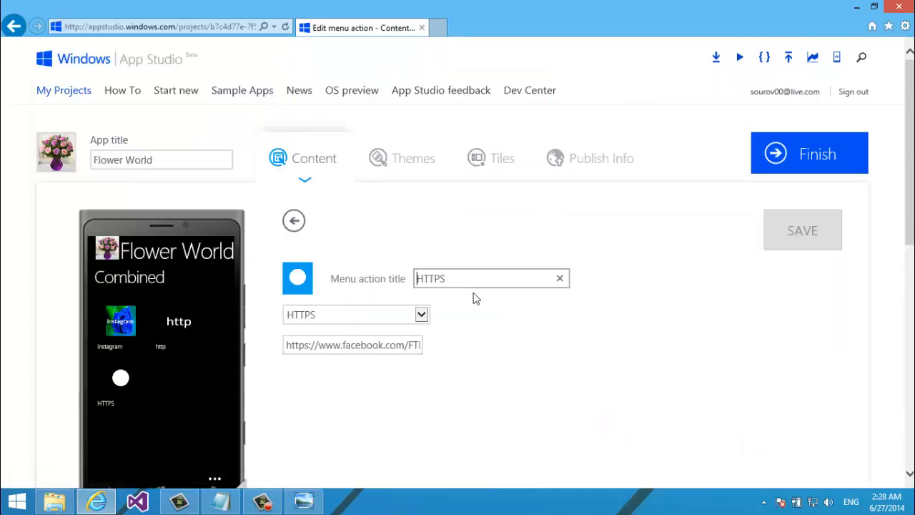
left_click_drag(470, 283, 171, 230)
type("https")
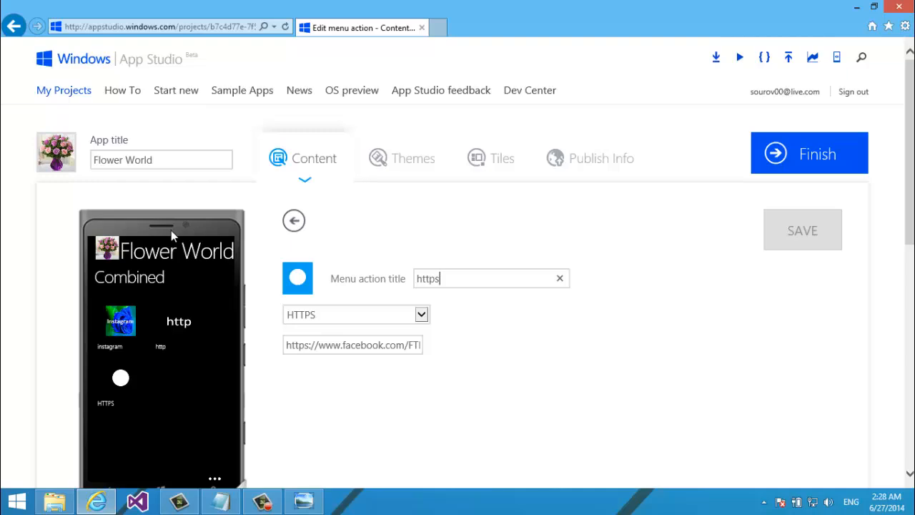
left_click(310, 344)
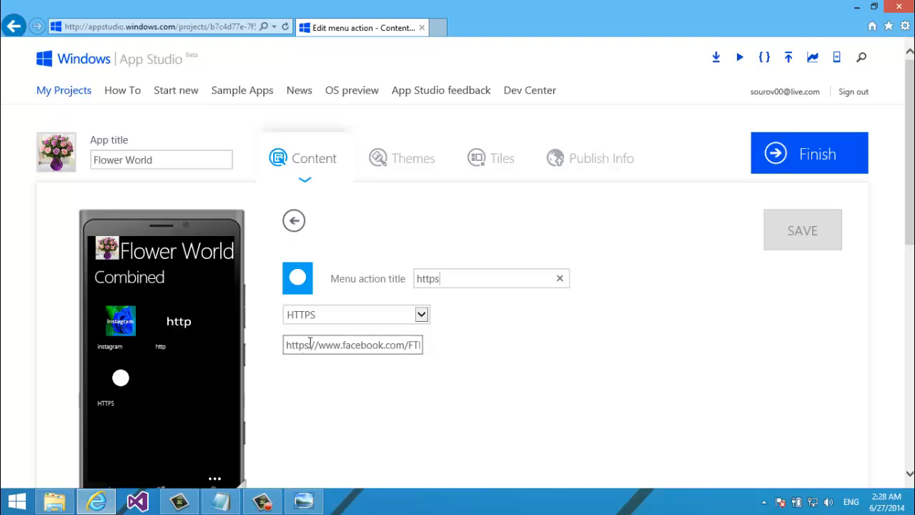
Give the https item the https.png icon, save it, and return to content sections
left_click(297, 278)
left_click(221, 277)
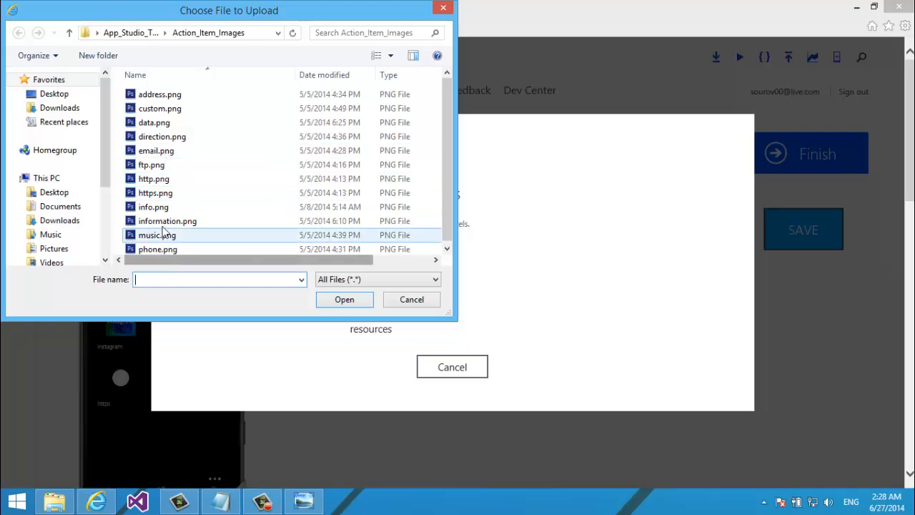
left_click(159, 196)
double_click(159, 198)
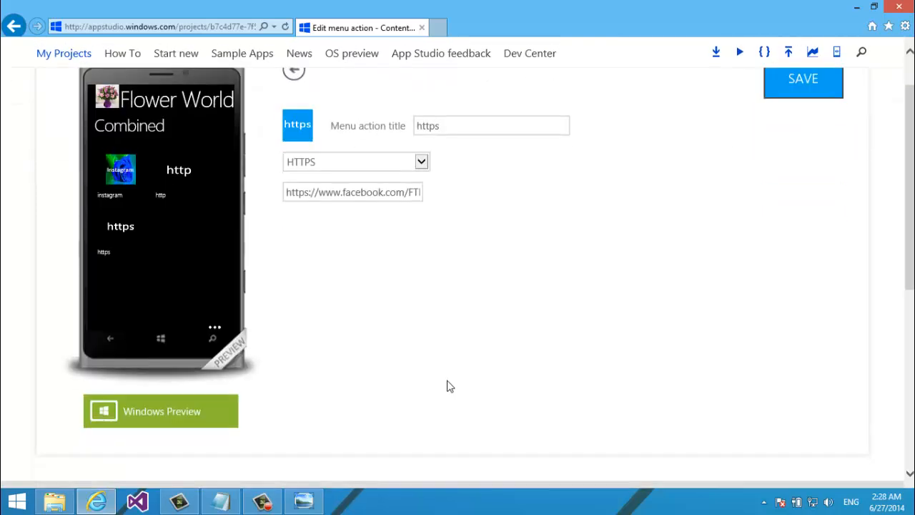
left_click(823, 229)
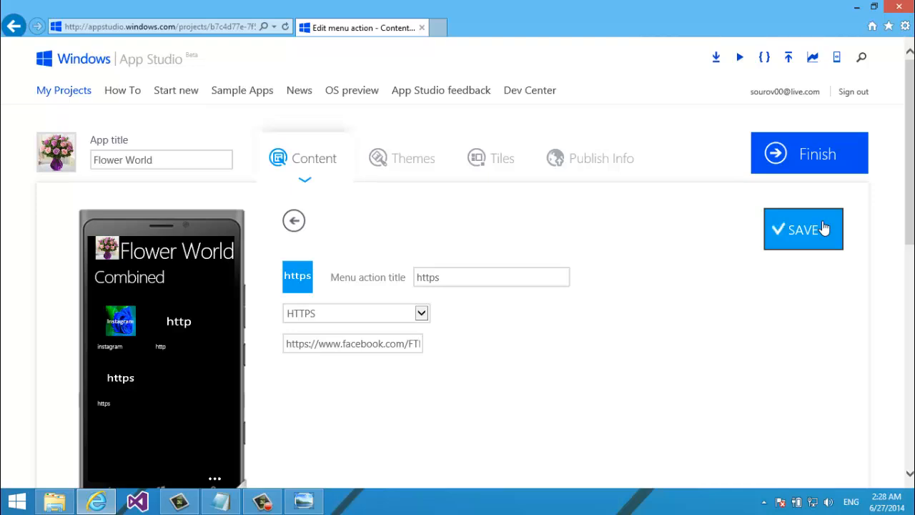
left_click(301, 79)
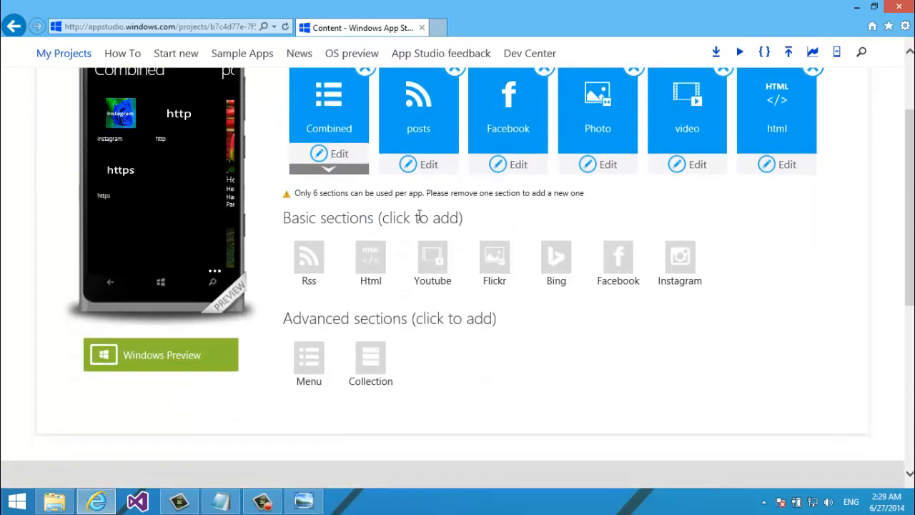
Add a MenuAction named FTP of type FTP with the address ftp://microsoft.com
left_click(329, 169)
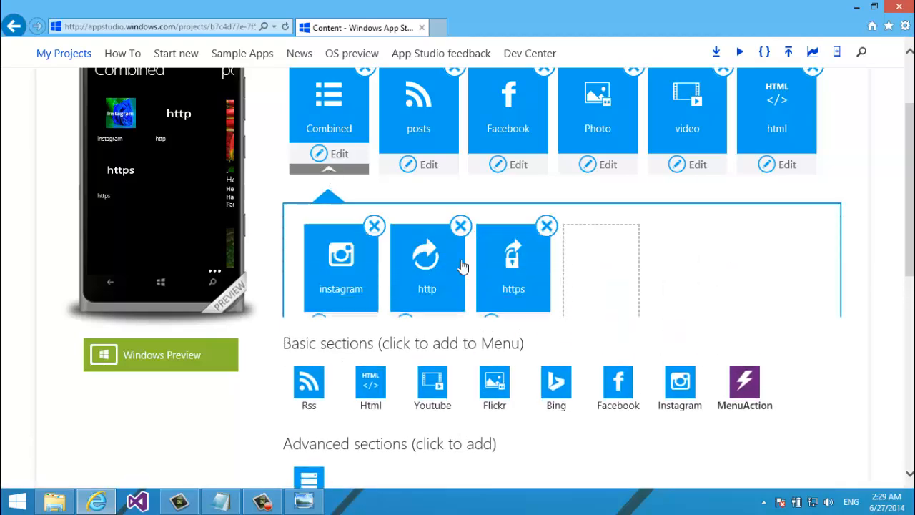
left_click(742, 420)
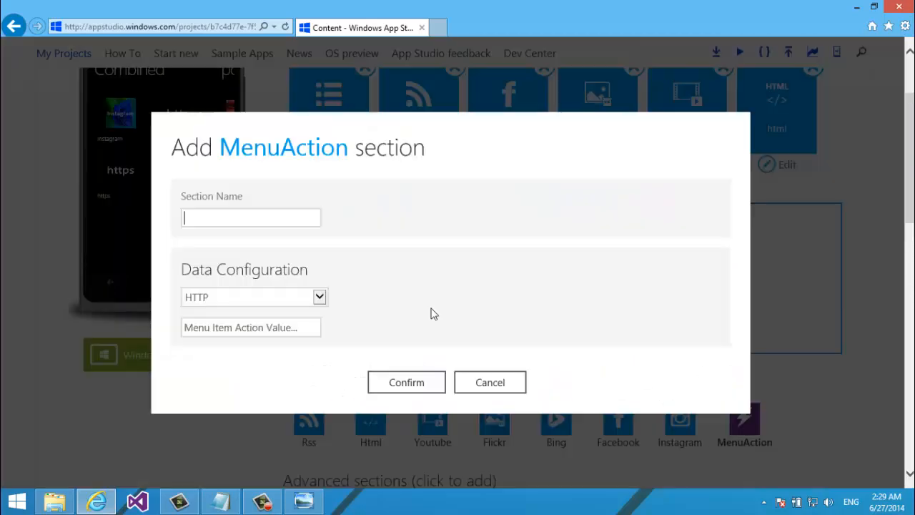
type("ftp")
key("ctrl+a")
type("G")
left_click(320, 298)
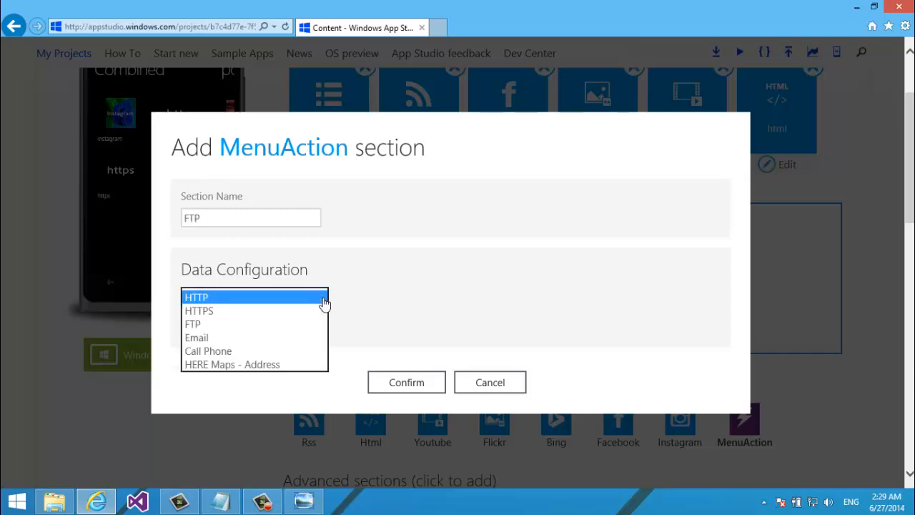
left_click(246, 330)
left_click(244, 327)
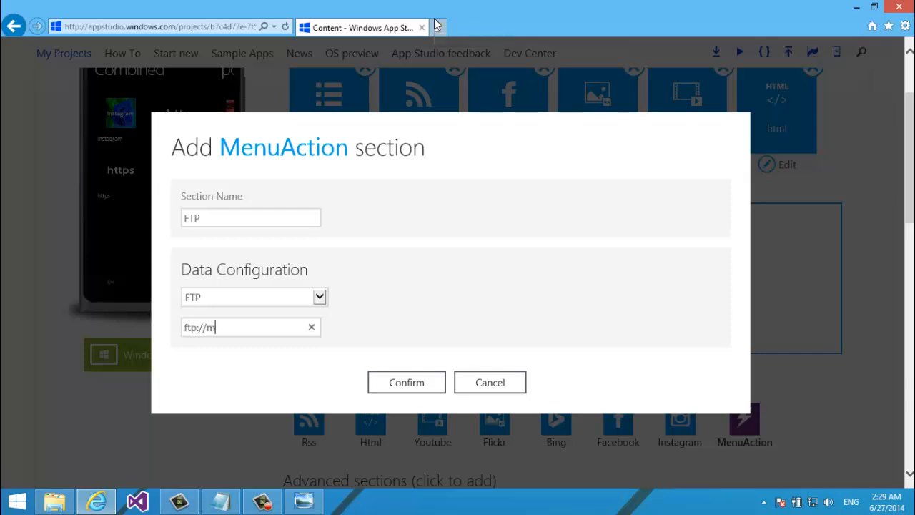
type("icrosoft.com")
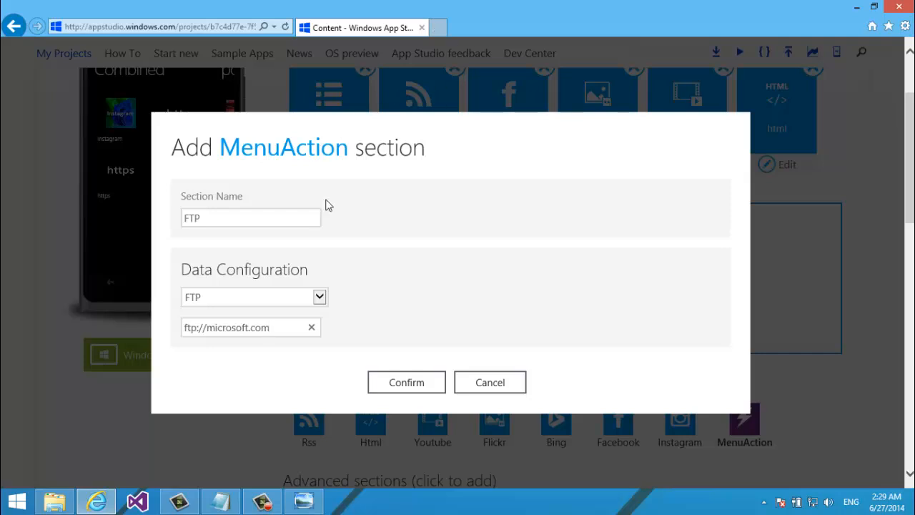
left_click(391, 380)
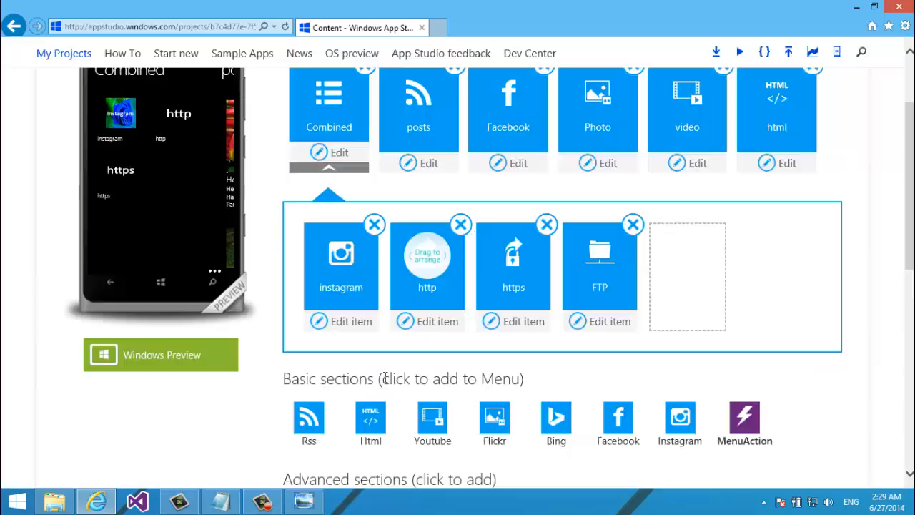
Save the app and retitle the FTP menu item to ftp
scroll(725, 194, "up", 3)
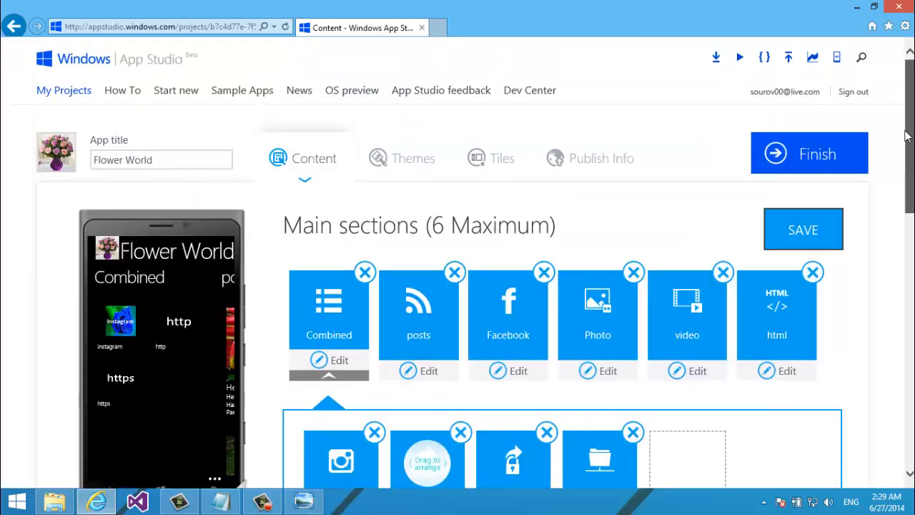
left_click(822, 243)
scroll(822, 244, "down", 2)
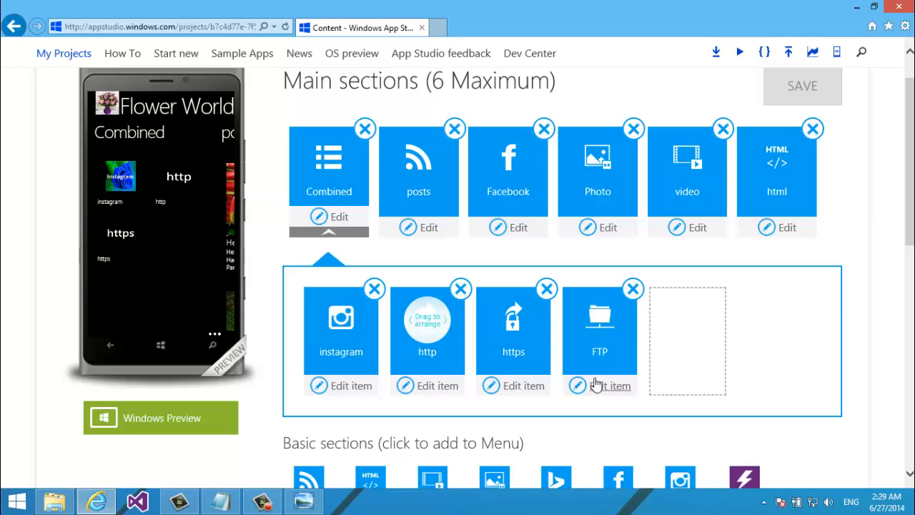
left_click(595, 385)
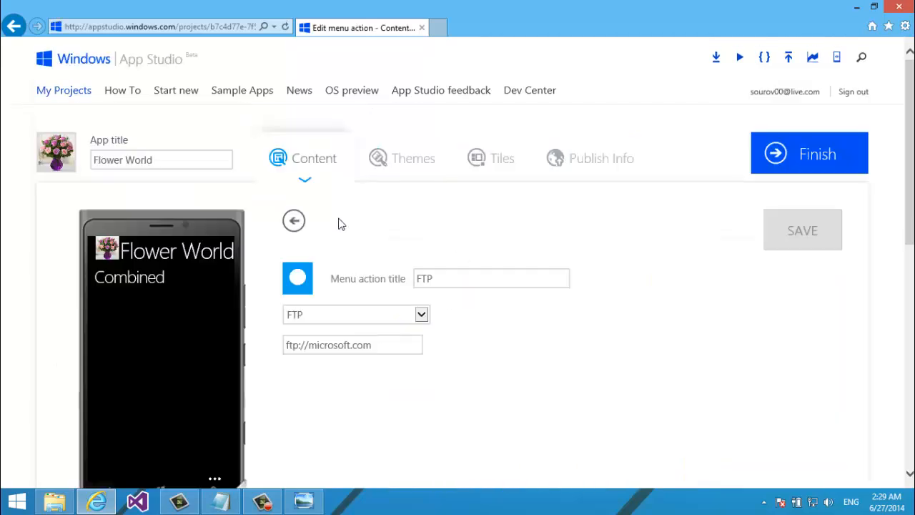
double_click(448, 279)
type("f")
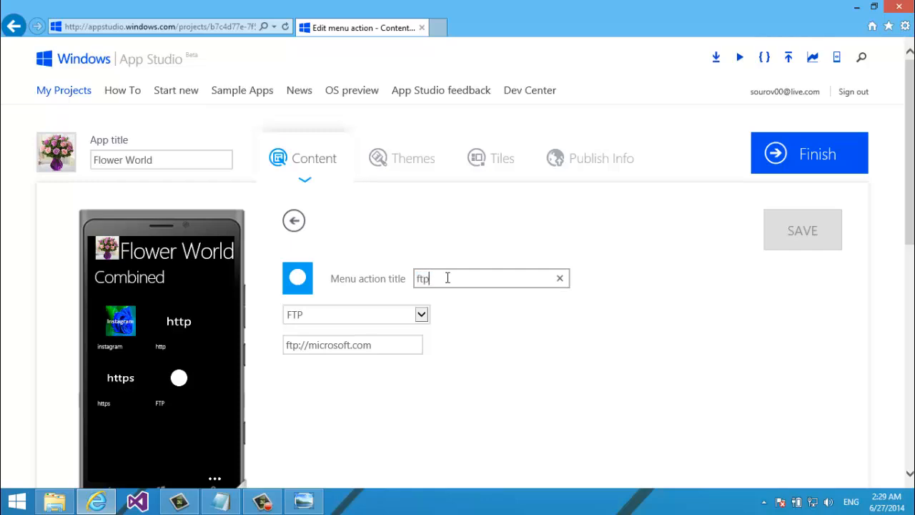
type("tp")
Set ftp.png as the ftp item's icon, save, and leave for the content sections
left_click(306, 292)
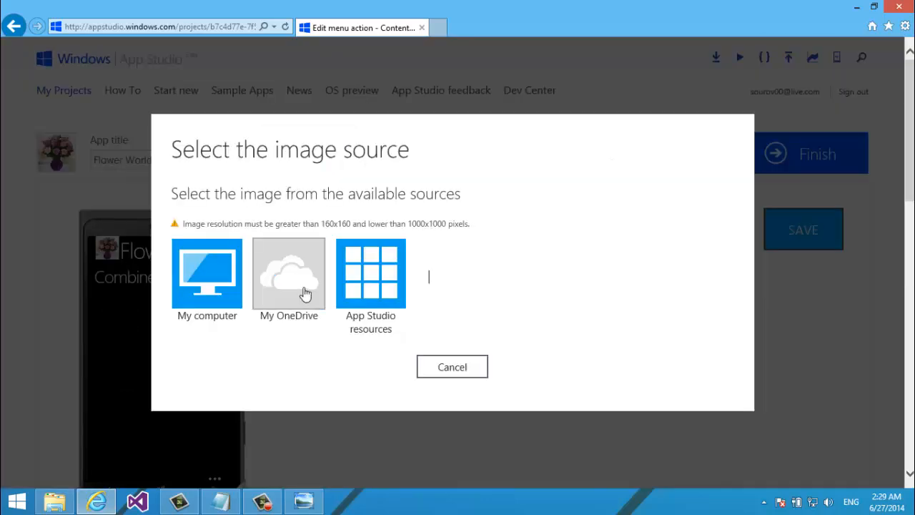
left_click(211, 264)
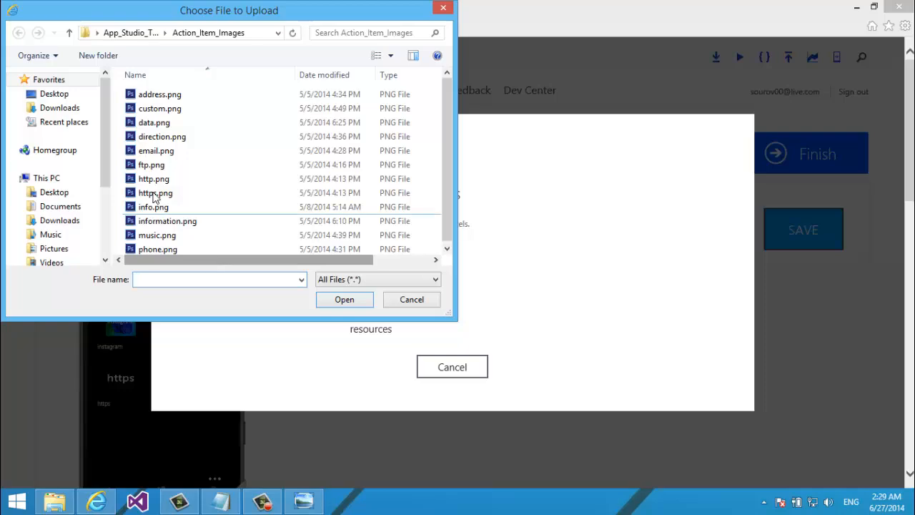
double_click(151, 165)
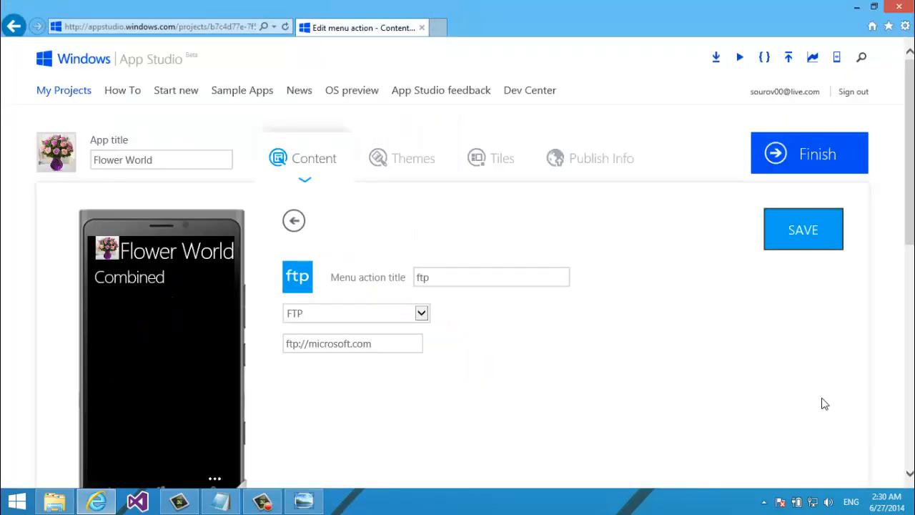
left_click(803, 230)
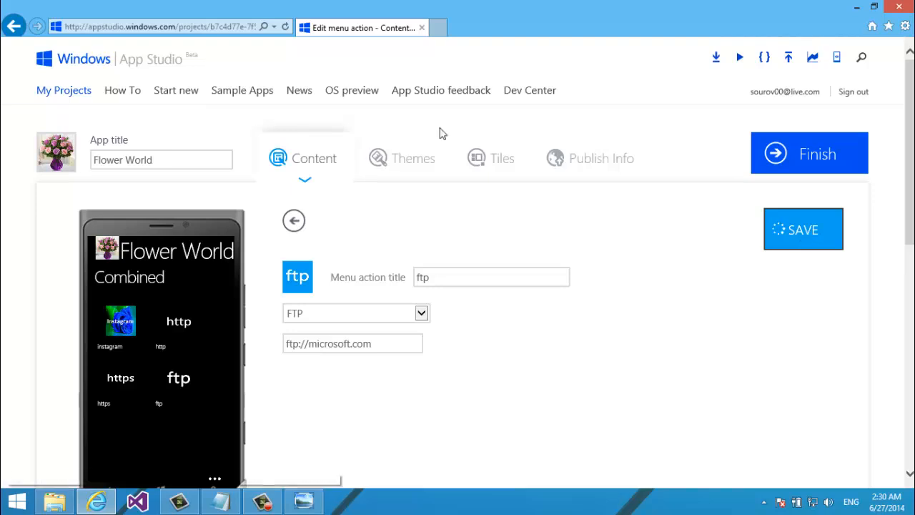
left_click(293, 222)
left_click(389, 253)
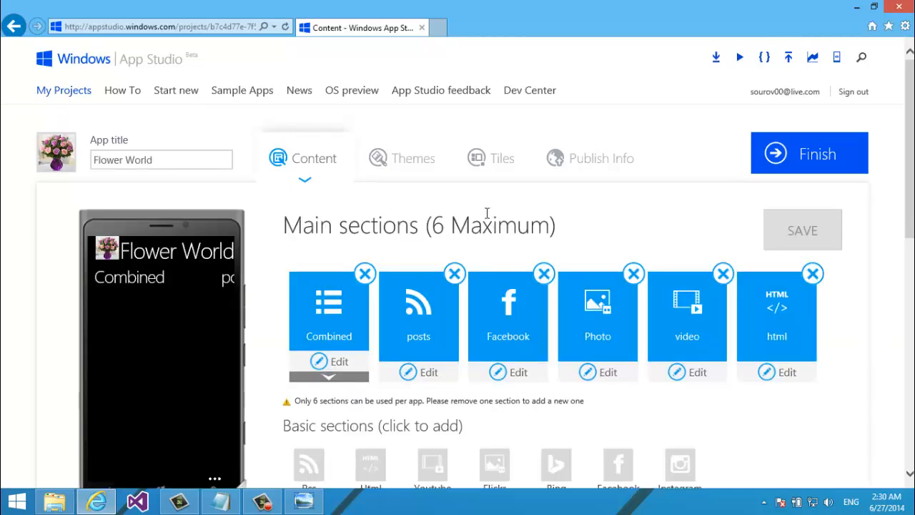
scroll(486, 212, "down", 3)
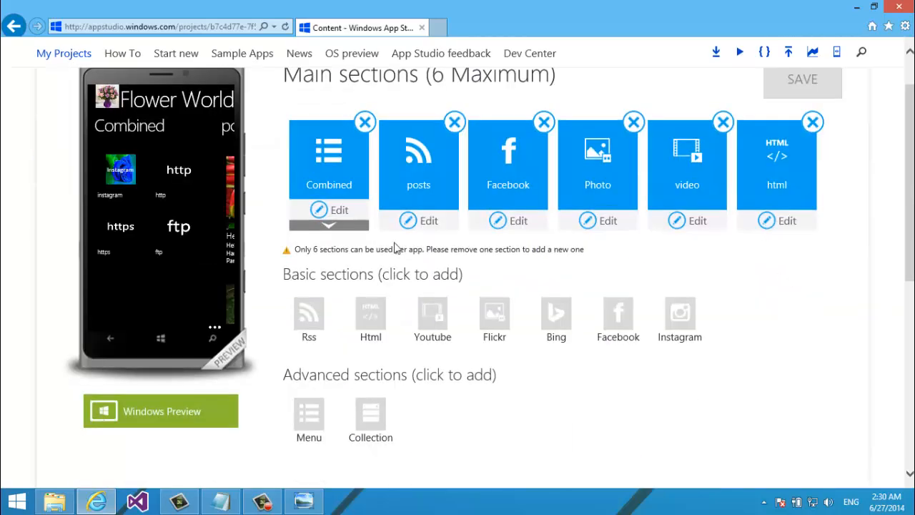
Add an EMAIL menu action of type Email with the contact's e-mail address as its value
left_click(344, 226)
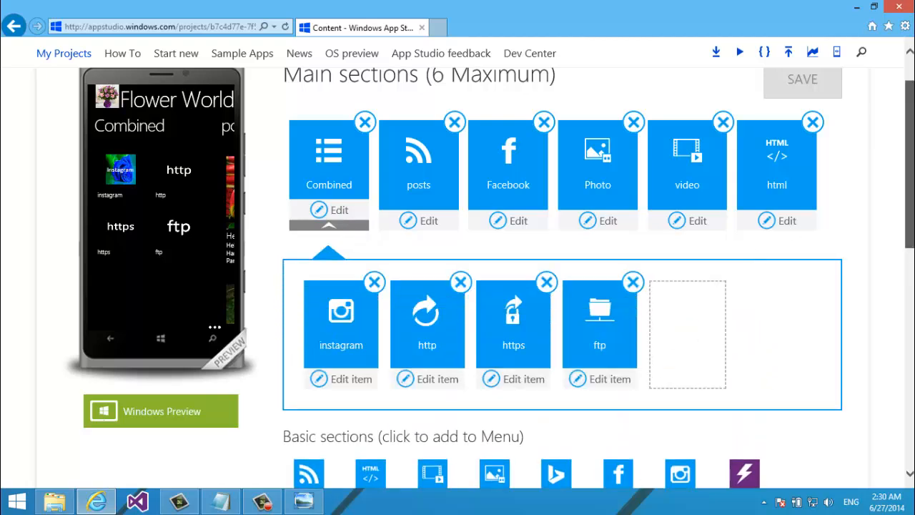
scroll(746, 354, "down", 1)
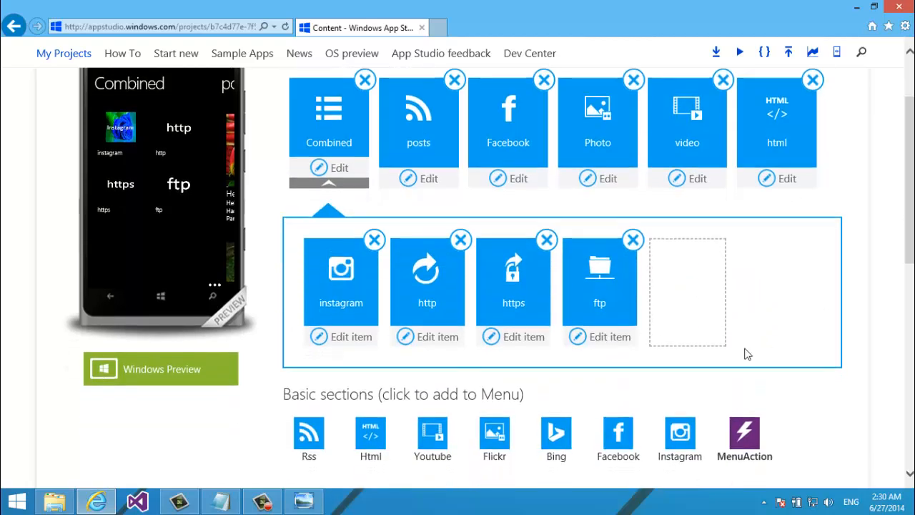
left_click(749, 435)
left_click(303, 293)
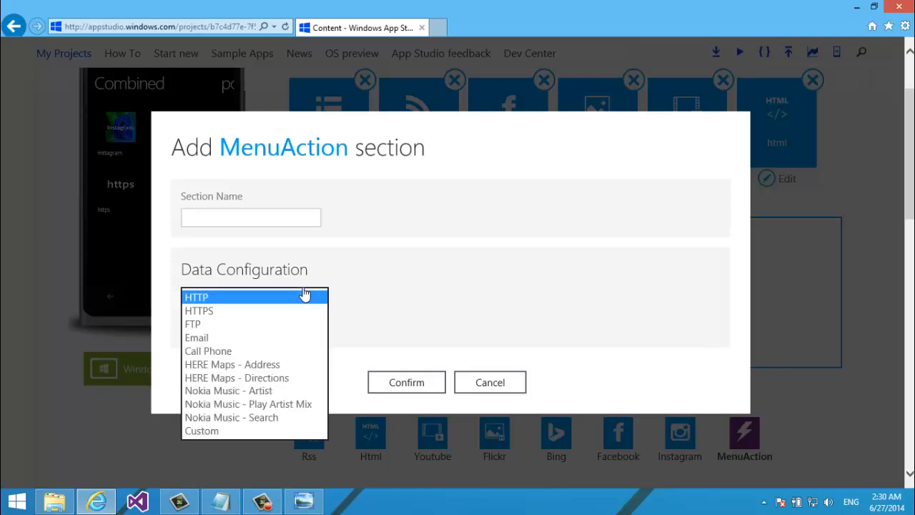
left_click(239, 340)
left_click(240, 217)
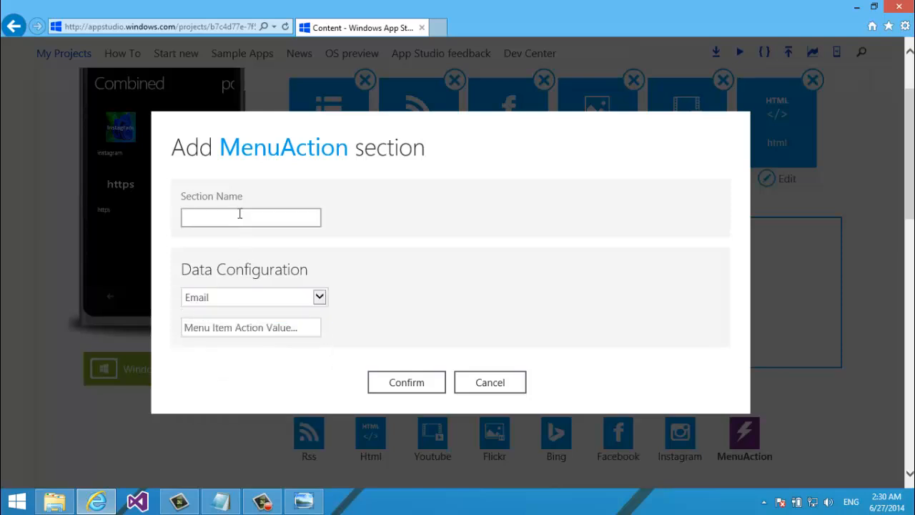
type("EMAIL")
key("Tab")
key("Tab")
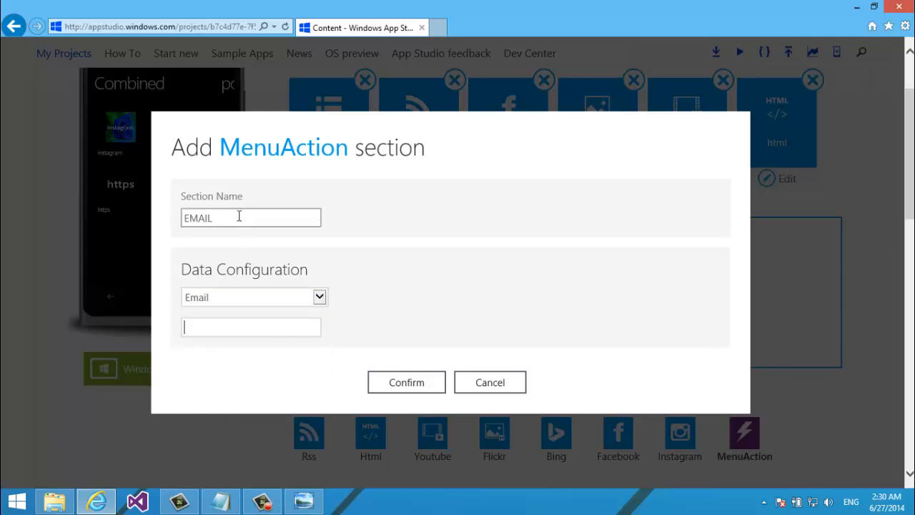
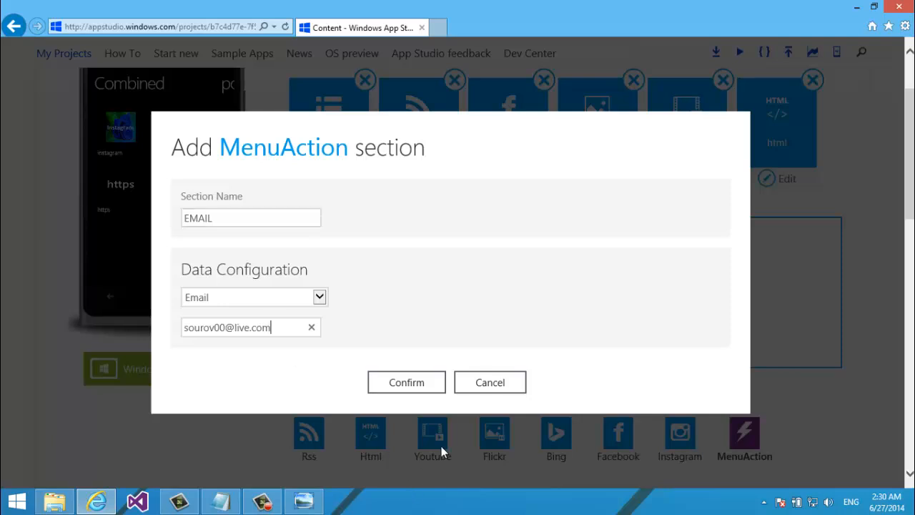
left_click(411, 388)
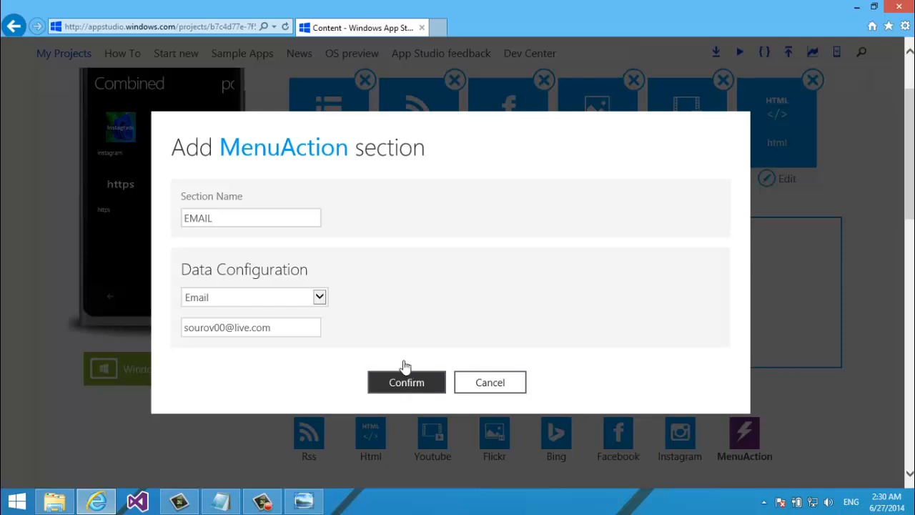
left_click(405, 366)
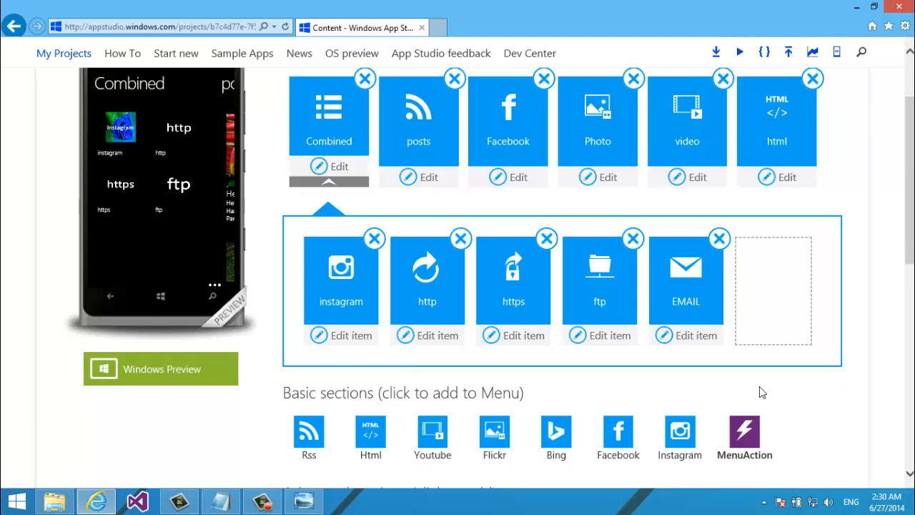
Save the app and retitle the EMAIL menu item to lowercase 'email'
scroll(829, 236, "up", 3)
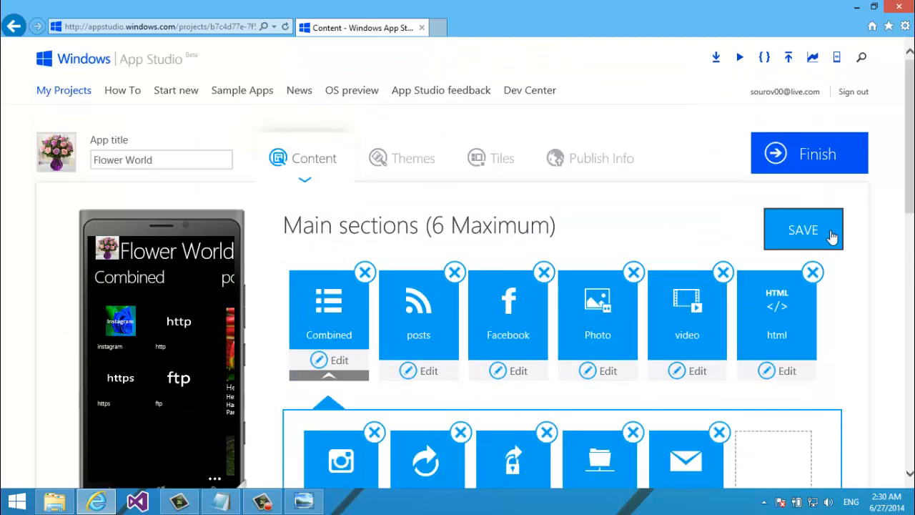
left_click(830, 234)
scroll(458, 272, "down", 3)
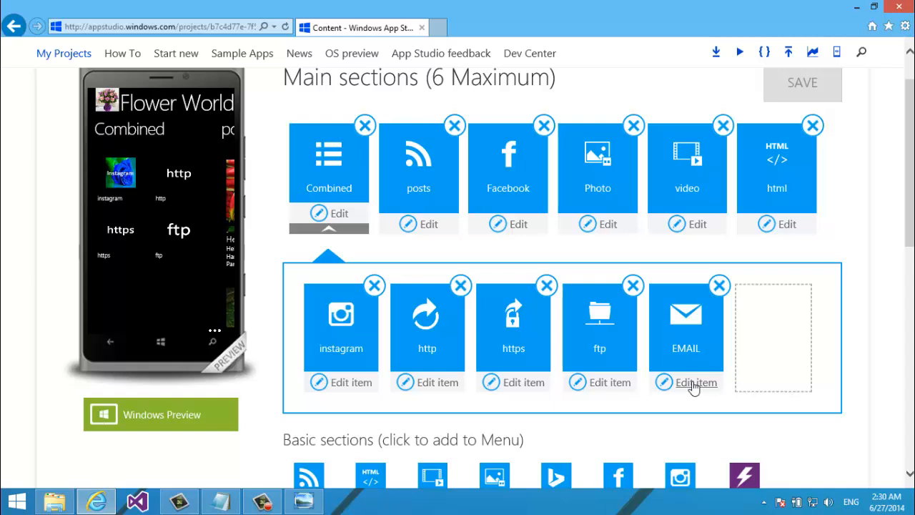
left_click(694, 387)
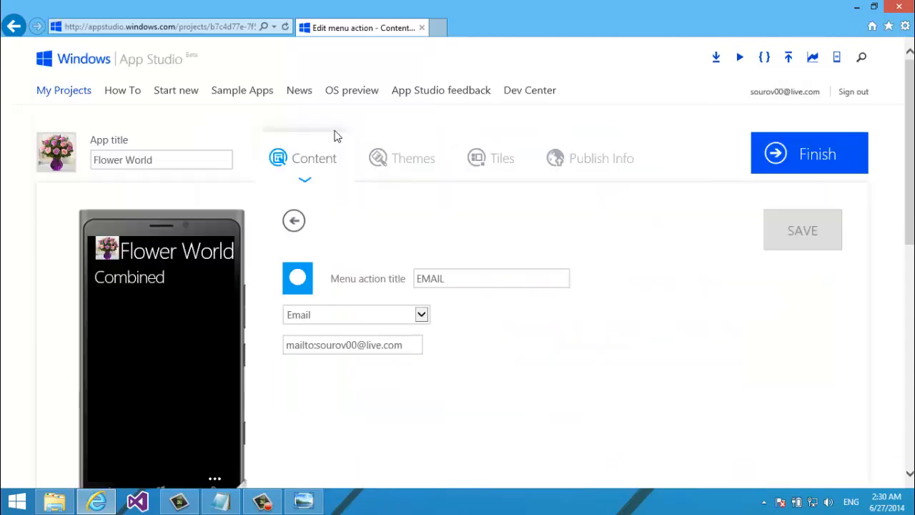
left_click(419, 273)
left_click(489, 284)
key("ctrl+a")
key("BackSpace")
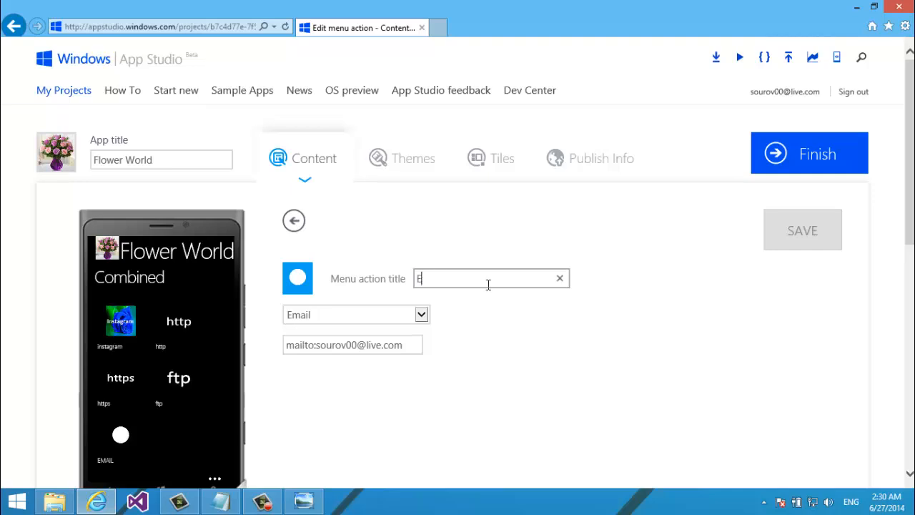
type("Email")
key("ctrl+a")
key("BackSpace")
type("email")
Give the email item the email.png icon, save it, and re-expand the Combined menu
left_click(296, 280)
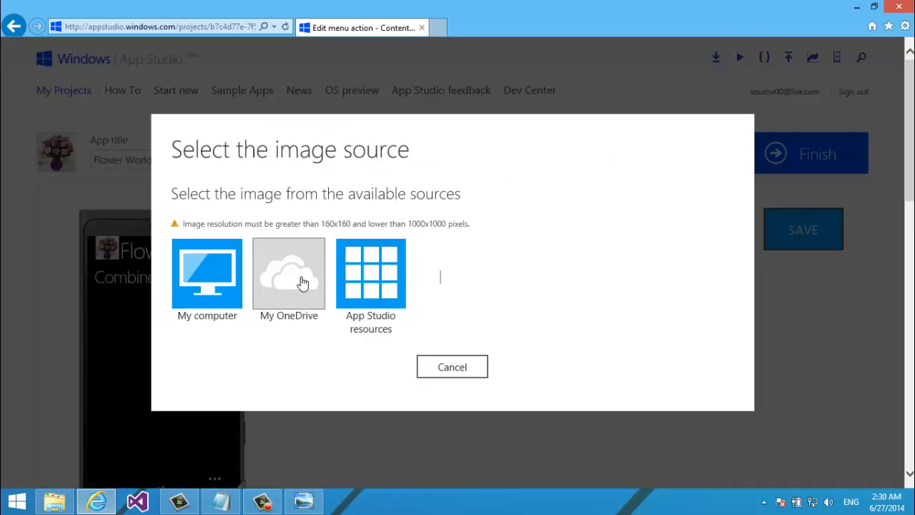
left_click(184, 283)
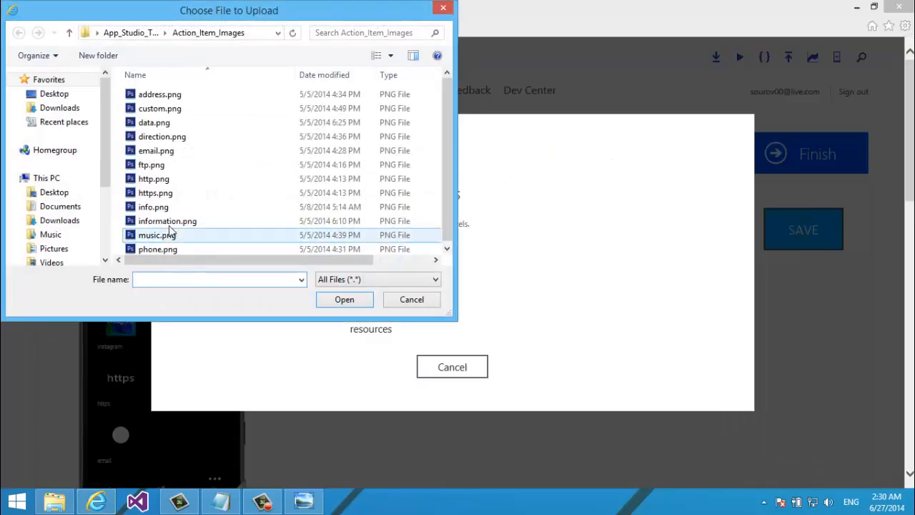
double_click(166, 154)
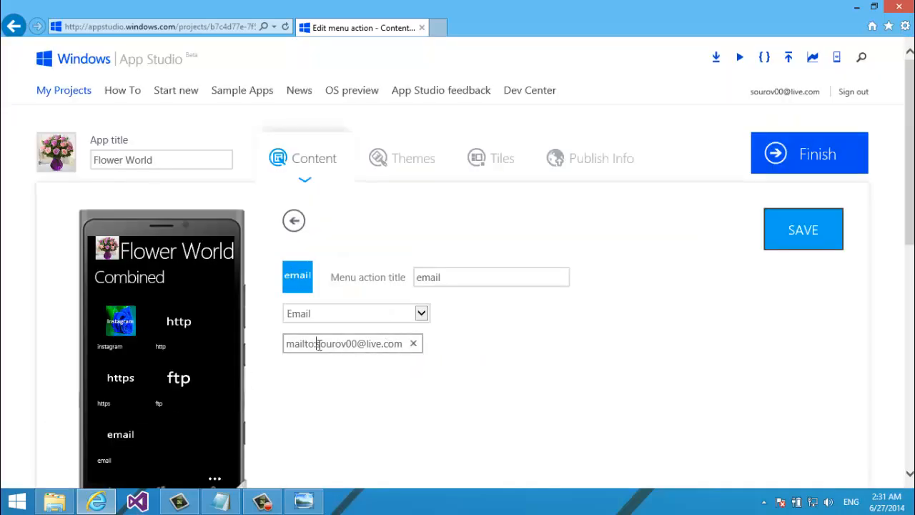
left_click_drag(317, 344, 287, 344)
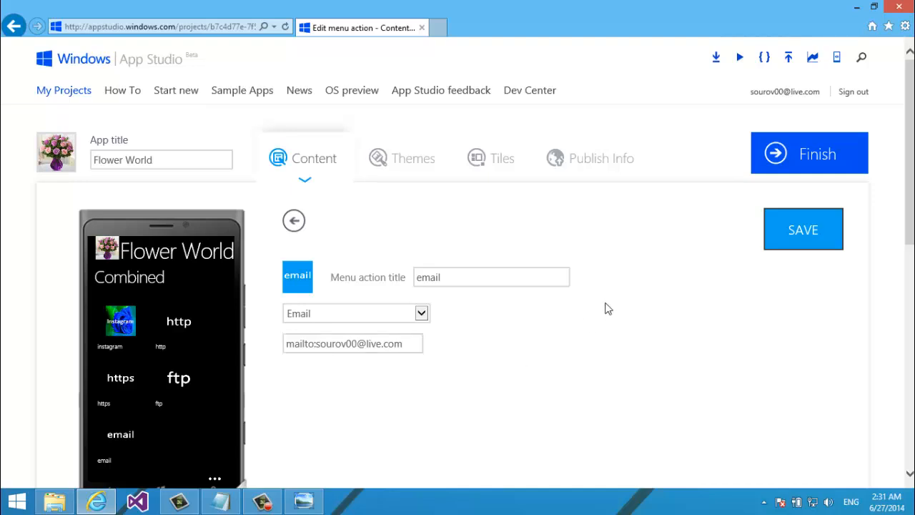
left_click(778, 229)
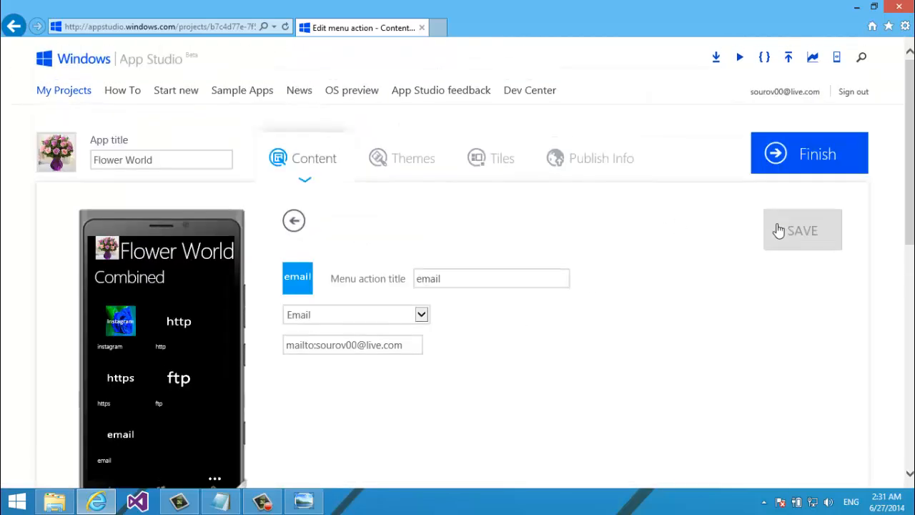
left_click(295, 221)
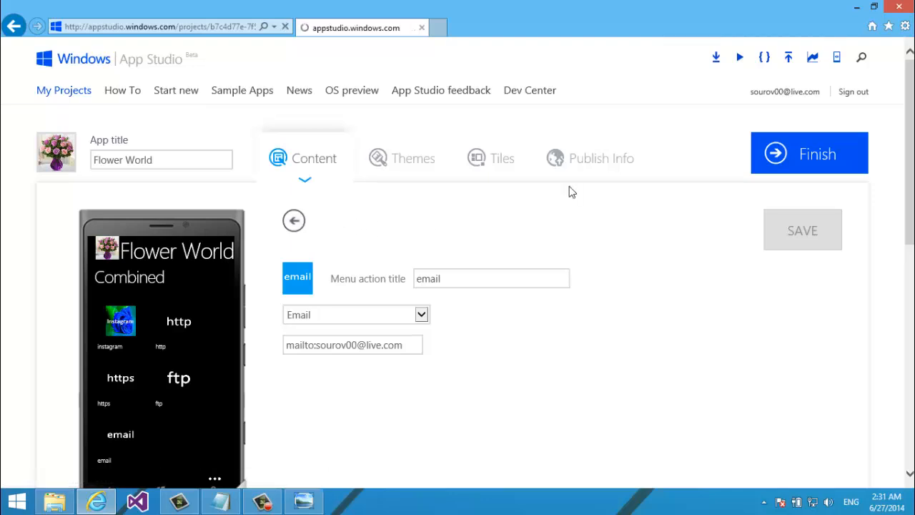
scroll(573, 191, "down", 2)
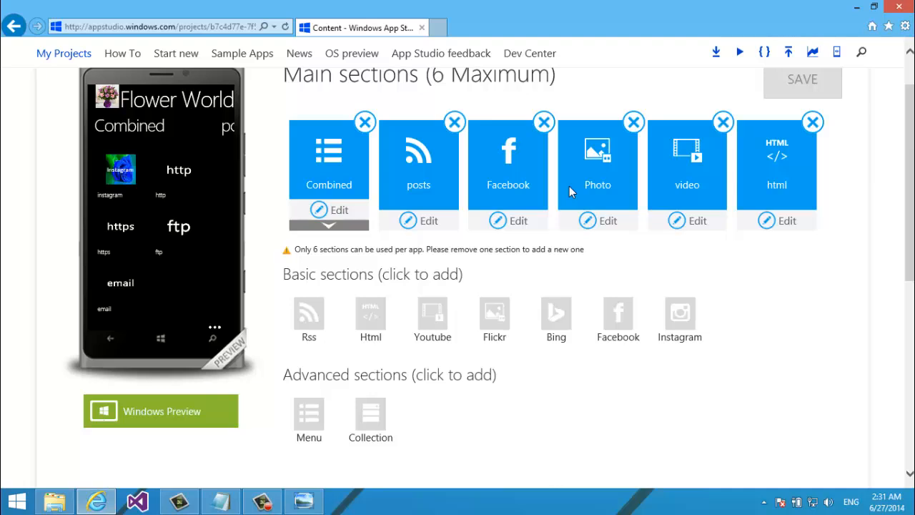
left_click(335, 226)
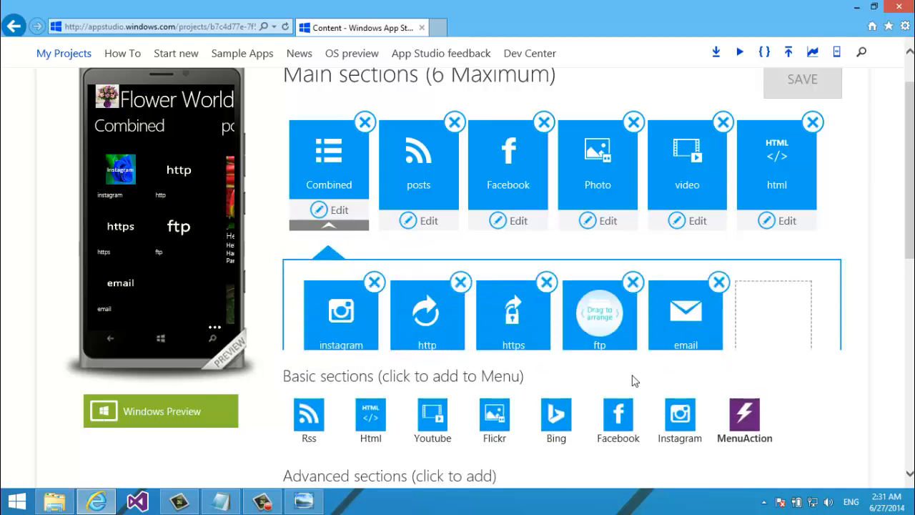
left_click_drag(911, 241, 913, 266)
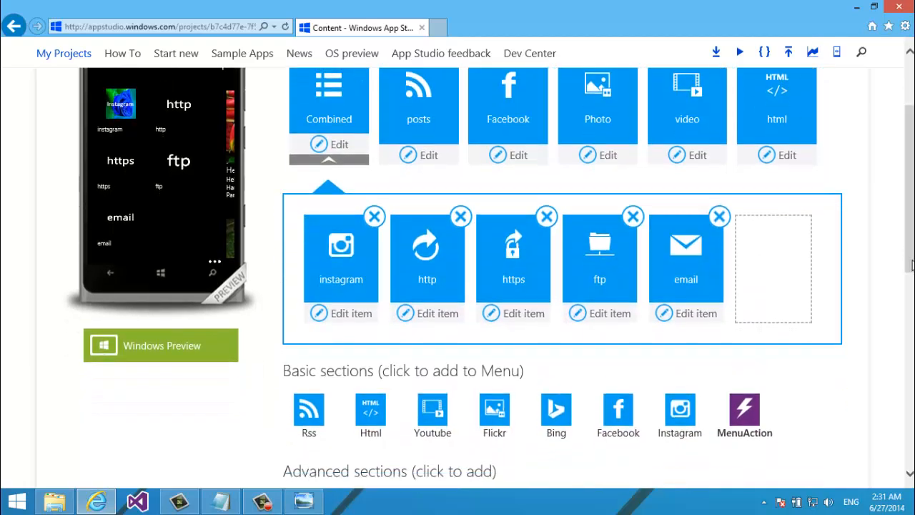
Add a CALL menu action of type Call Phone with the contact's phone number
left_click(757, 403)
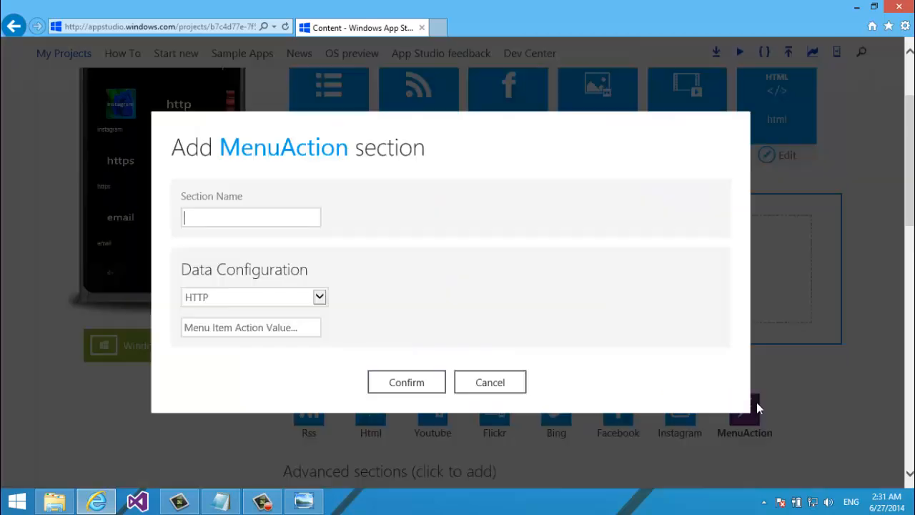
left_click(286, 298)
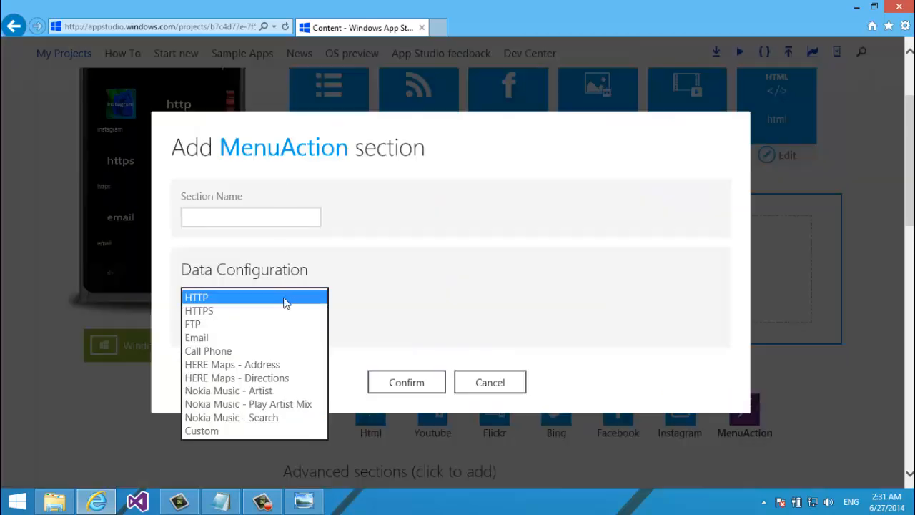
left_click(259, 351)
left_click(276, 226)
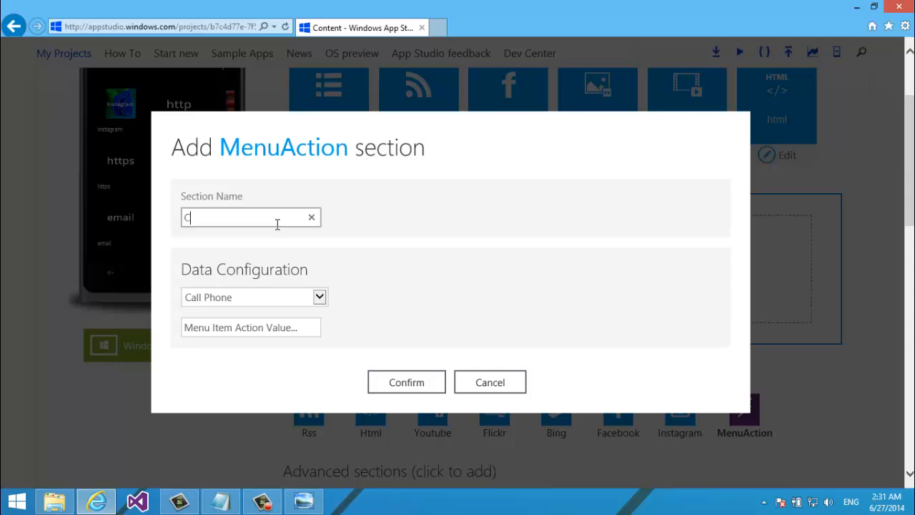
type("CON")
key("BackSpace")
key("BackSpace")
type("C")
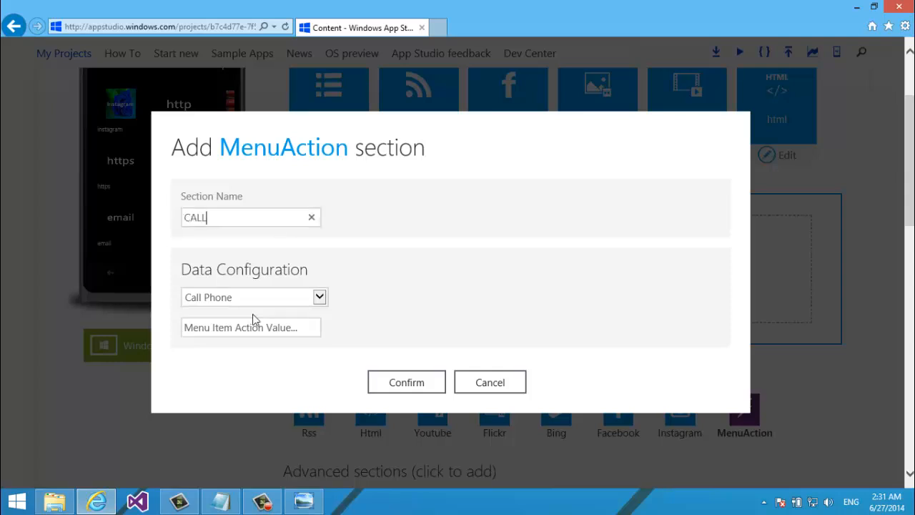
left_click(249, 332)
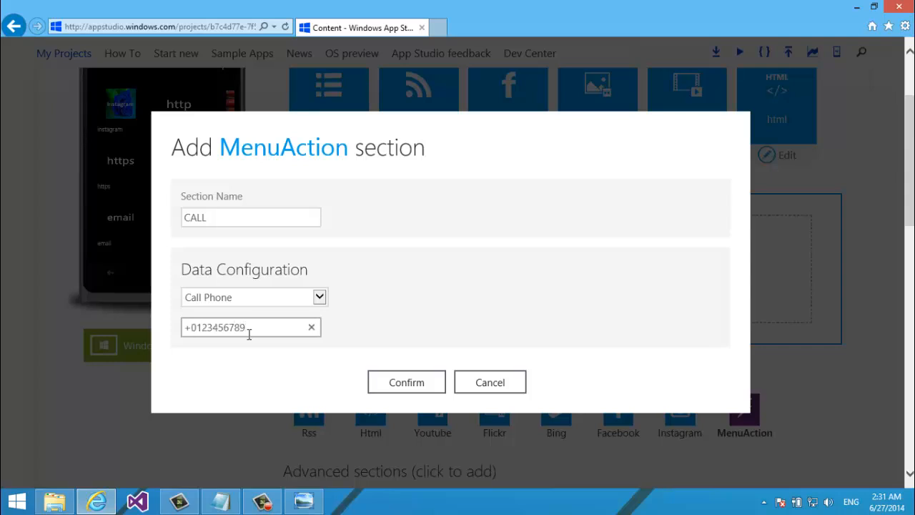
left_click(197, 328)
type("88")
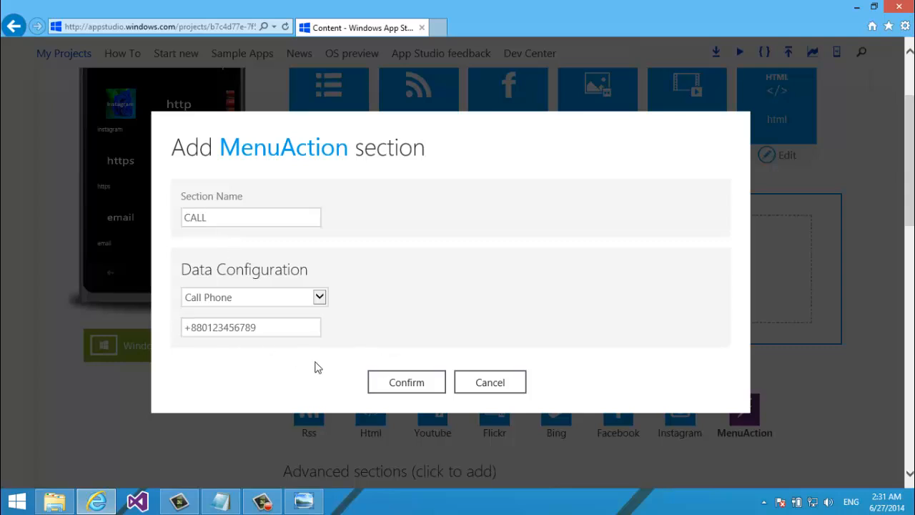
left_click(392, 381)
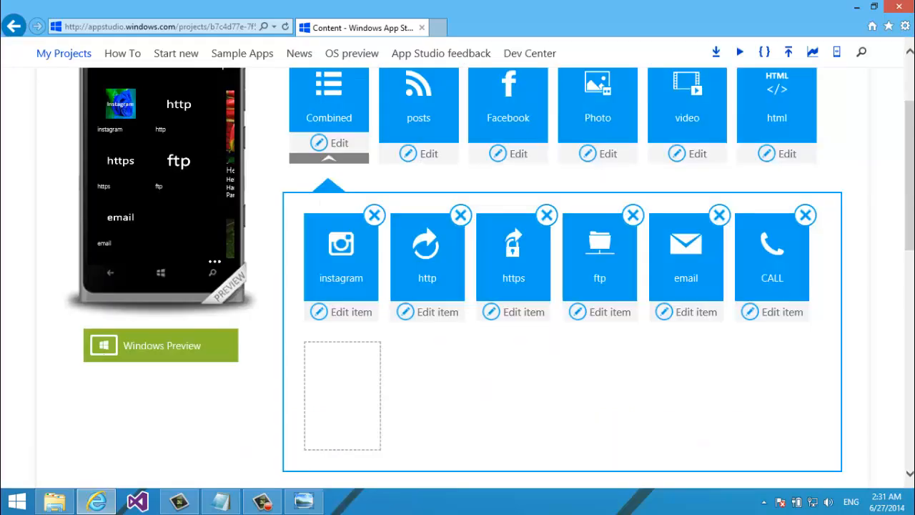
Save the app's pending changes
scroll(867, 176, "up", 3)
left_click(819, 228)
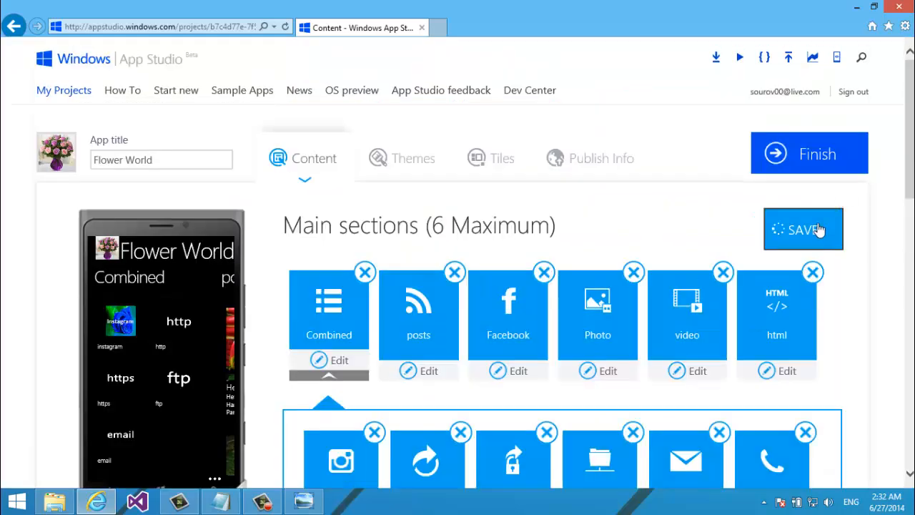
scroll(752, 271, "down", 3)
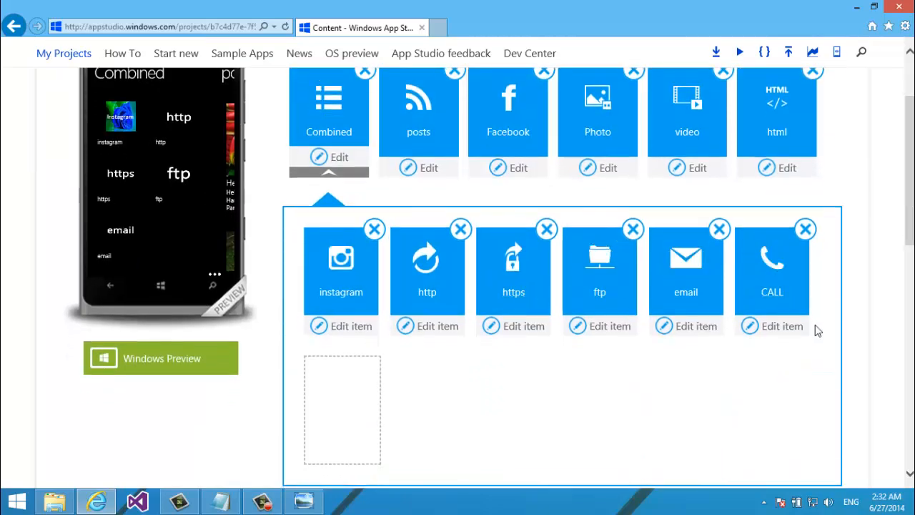
scroll(708, 343, "down", 1)
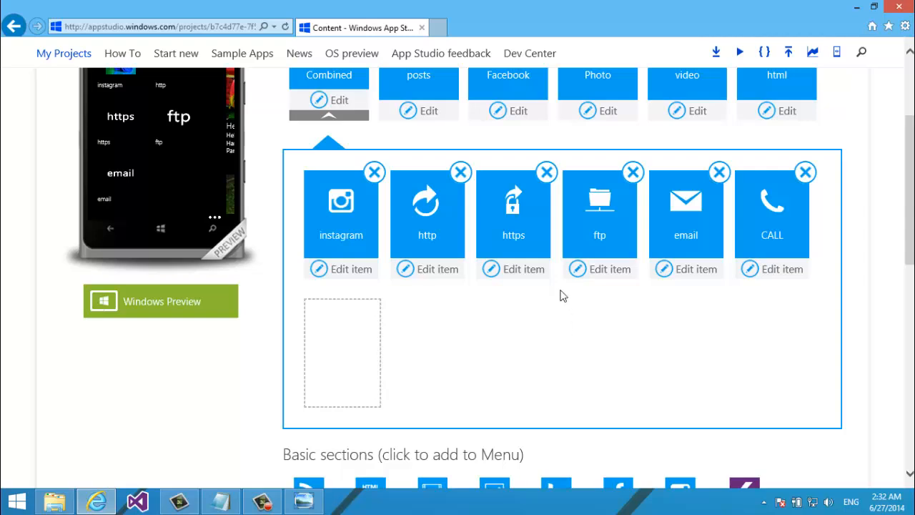
Open the CALL menu item and set phone.png from the computer as its icon
left_click(765, 276)
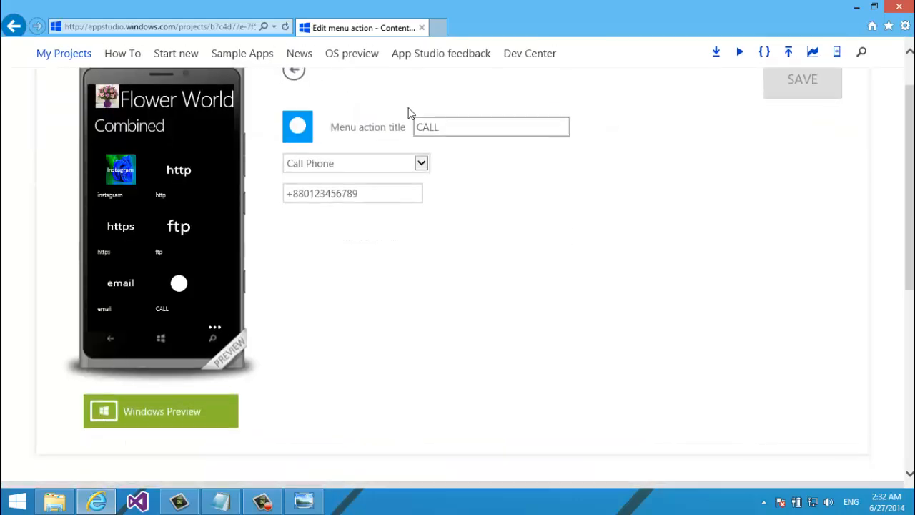
double_click(453, 123)
type("call")
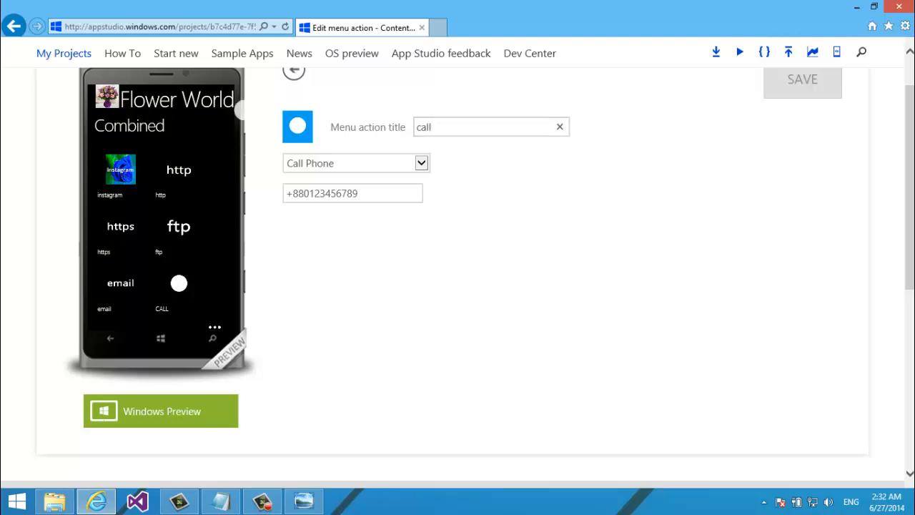
left_click(293, 135)
left_click(223, 251)
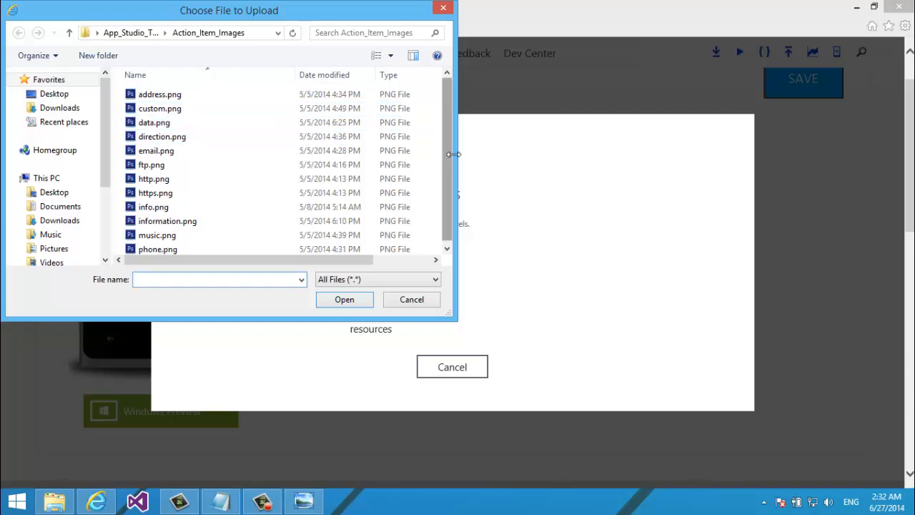
double_click(140, 248)
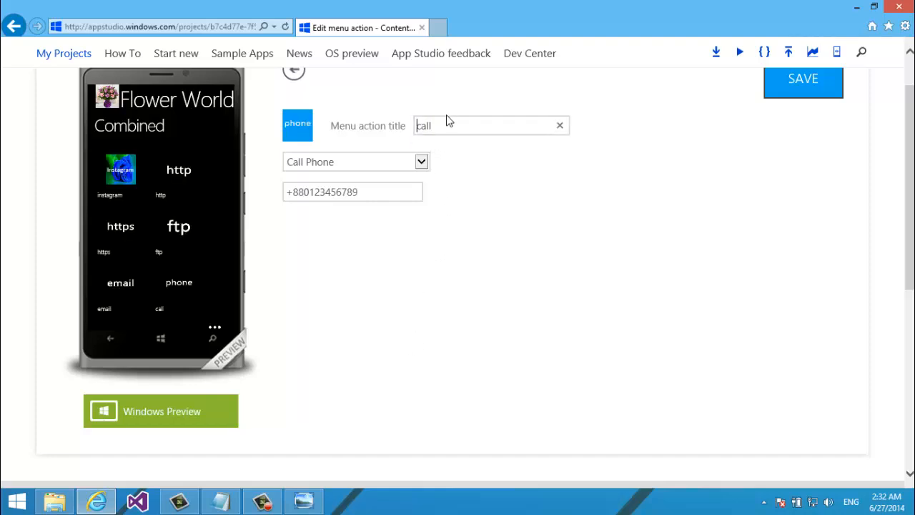
Retitle the item 'phone', save it, and return to the content sections
left_click_drag(447, 120, 389, 122)
type("phone")
left_click(768, 94)
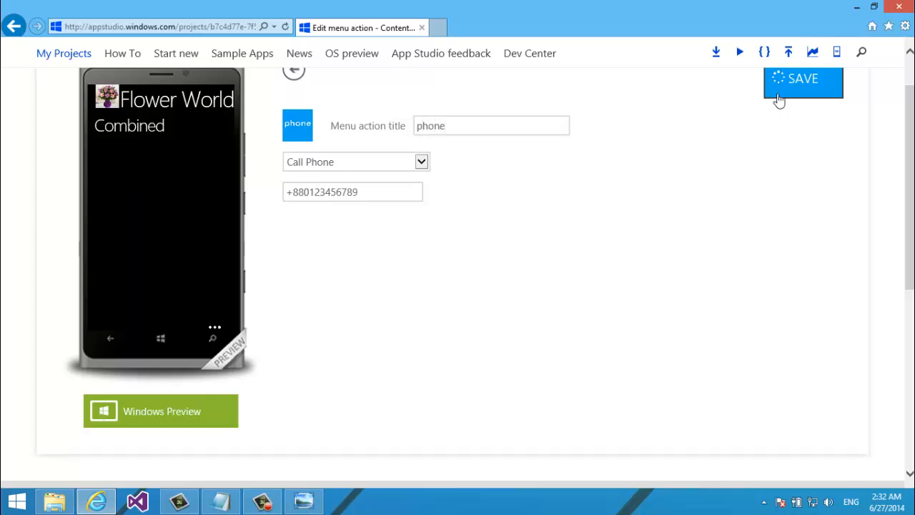
left_click_drag(909, 185, 902, 168)
left_click(293, 205)
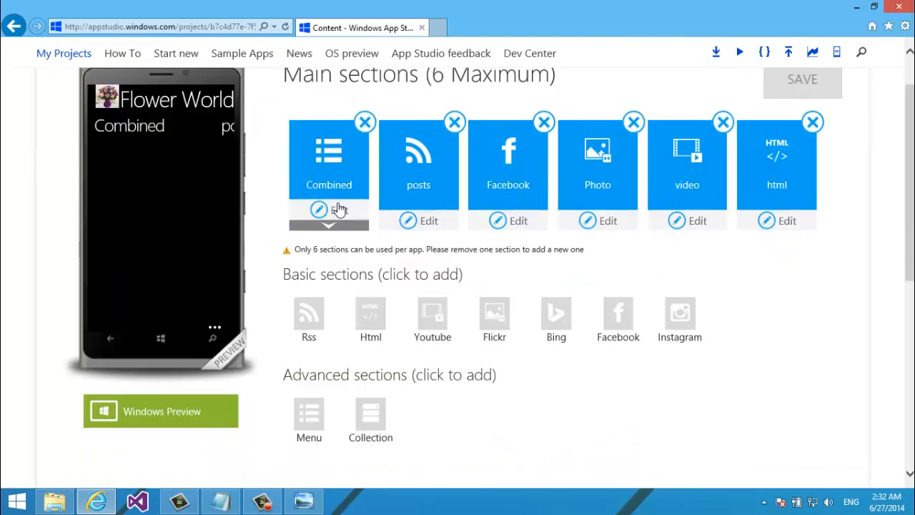
Start a new MenuAction in the Combined menu using HERE Maps - Address
left_click(326, 226)
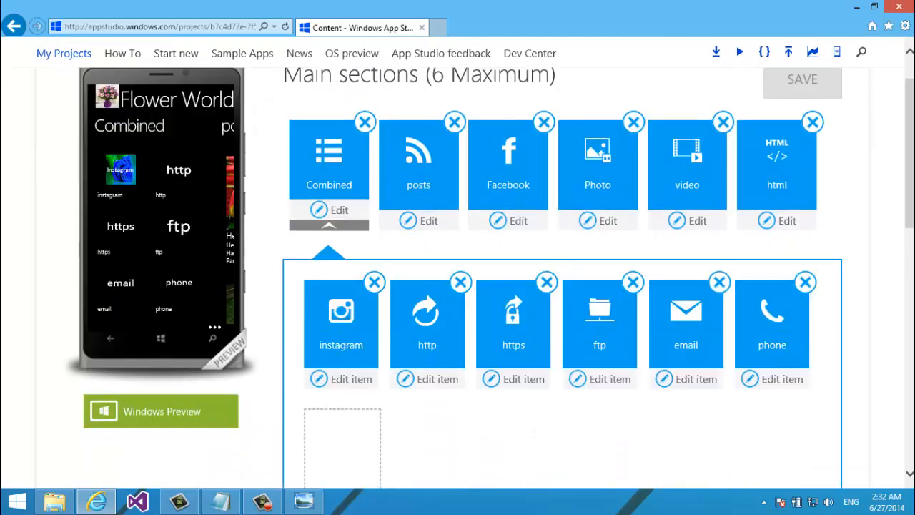
left_click_drag(909, 182, 893, 236)
left_click(743, 458)
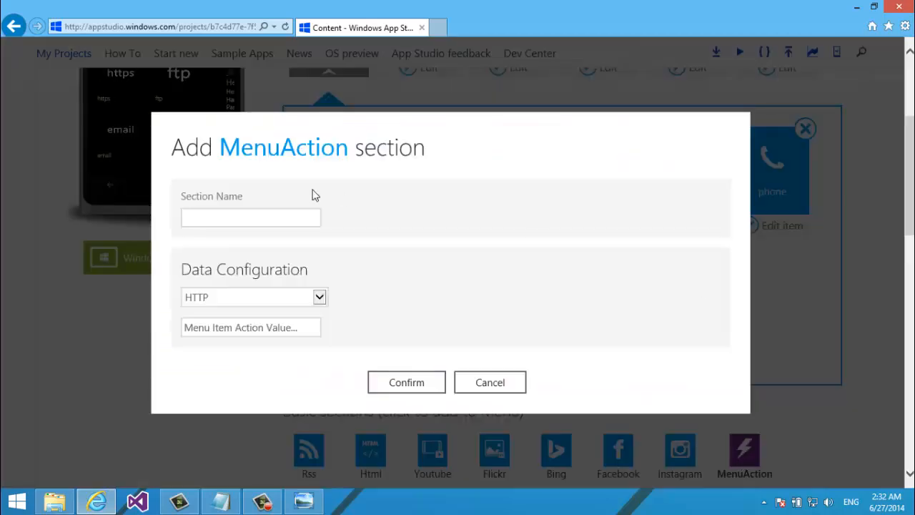
left_click(244, 296)
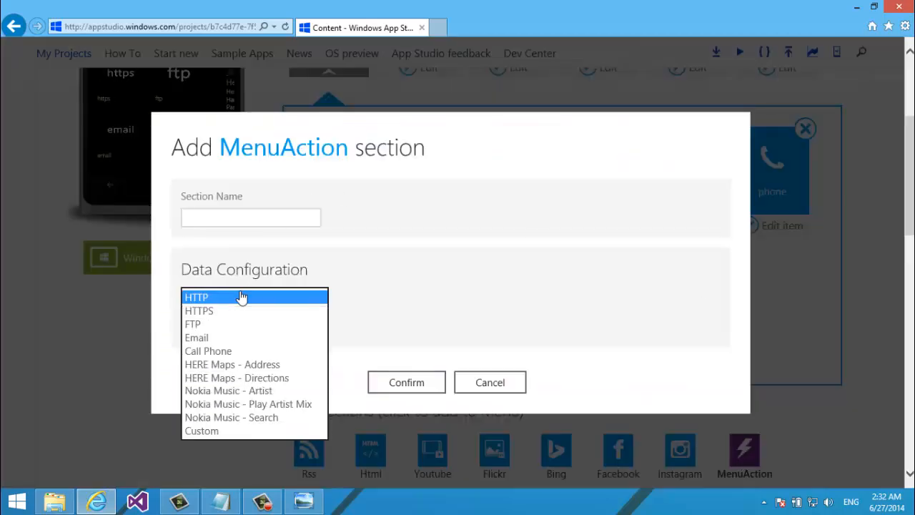
left_click(255, 363)
Set the new action's section name to 'Address'
left_click(243, 216)
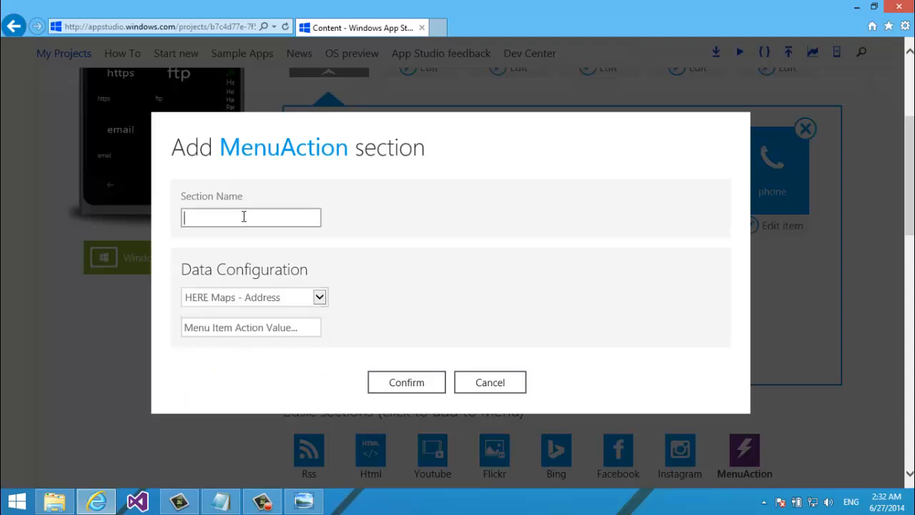
type("Dhaka, Bangladesh")
key("BackSpace")
type("sh")
key("Tab")
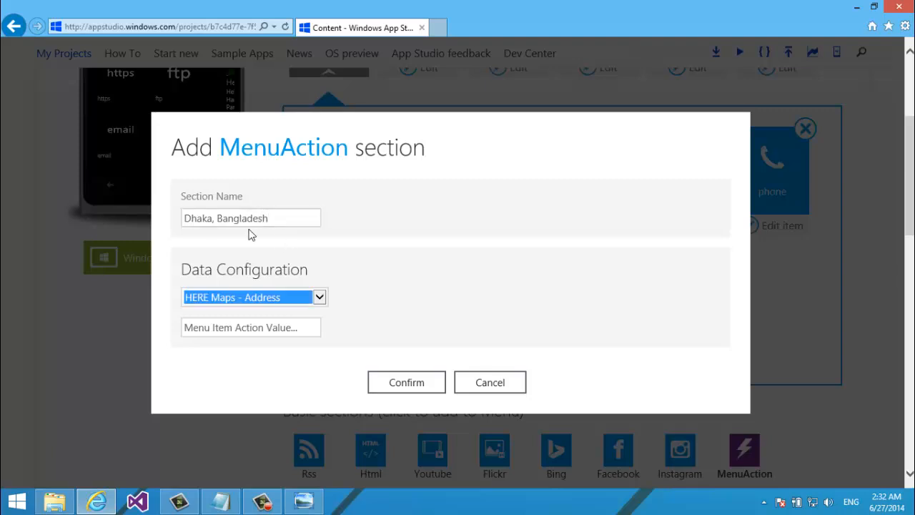
left_click(219, 327)
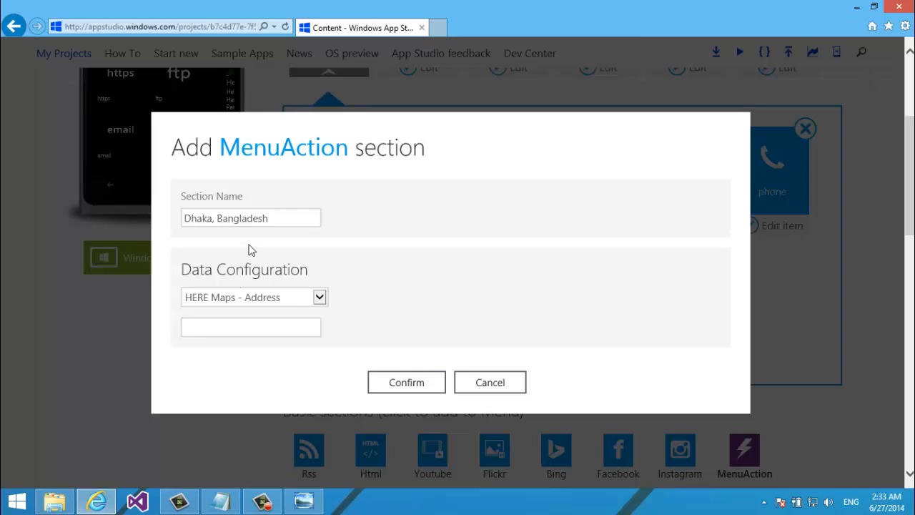
left_click(268, 218)
key("ctrl+a")
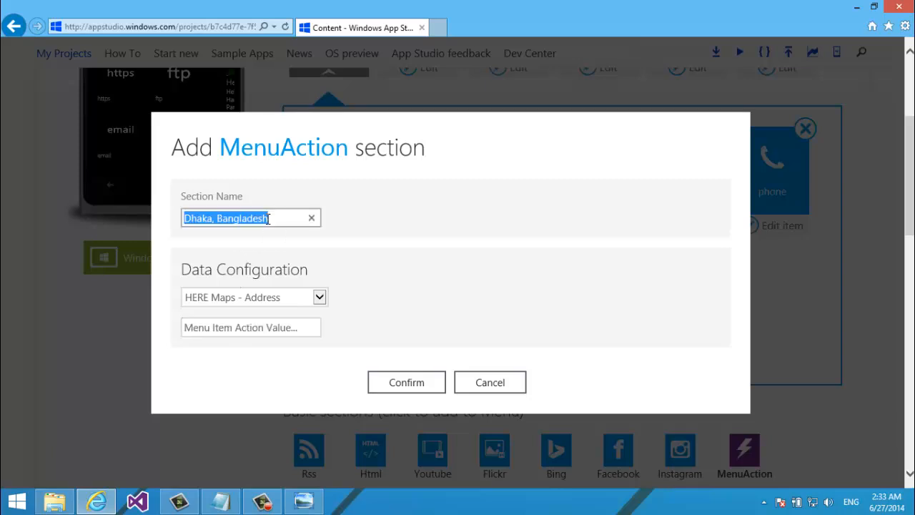
type("address")
key("ctrl+a")
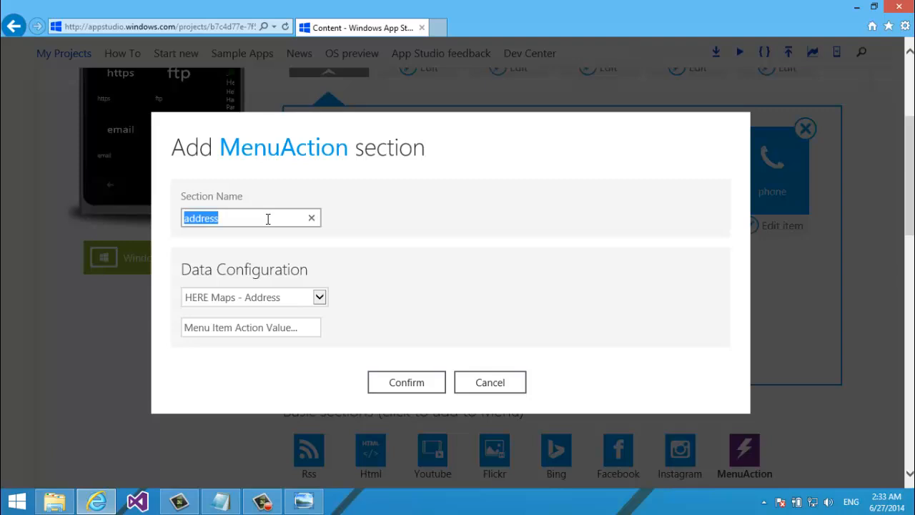
type("Address")
Enter 'Dhaka, Bangladesh' as the address value and confirm the item
key("Tab")
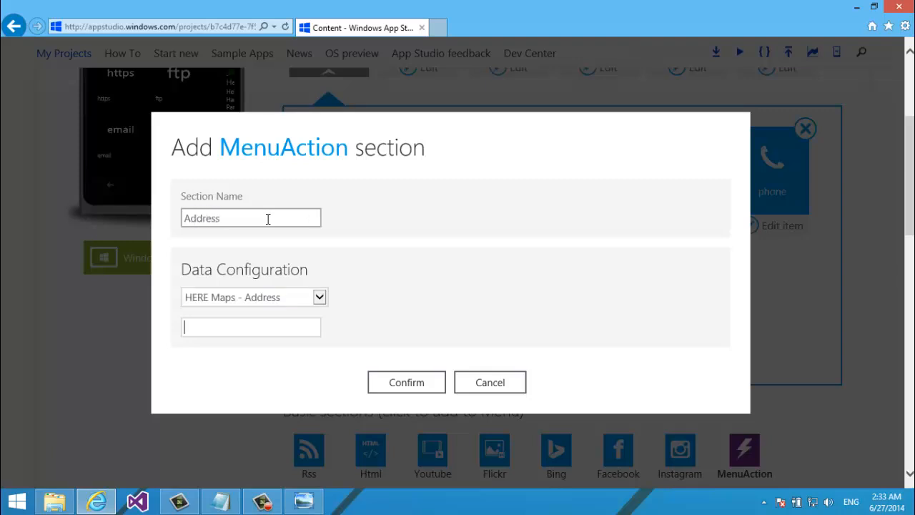
type("Dhaka, Bangladesh")
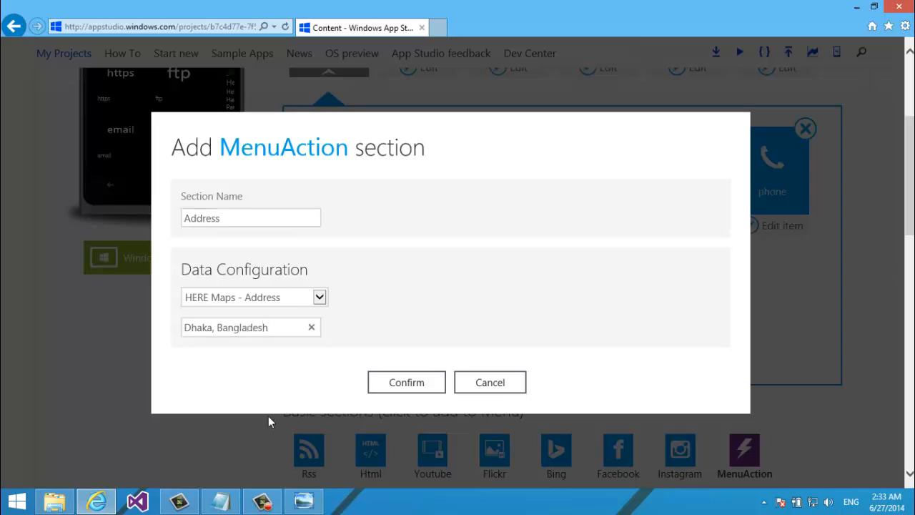
left_click(265, 394)
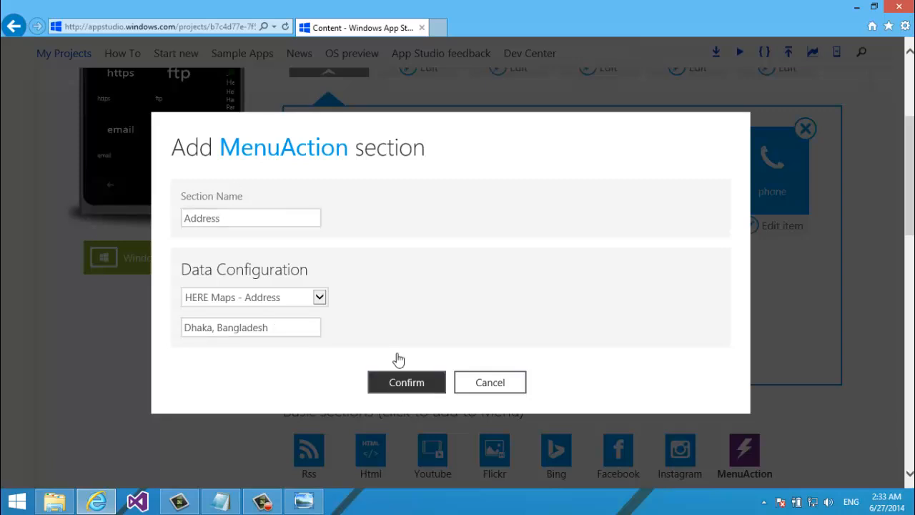
key("Return")
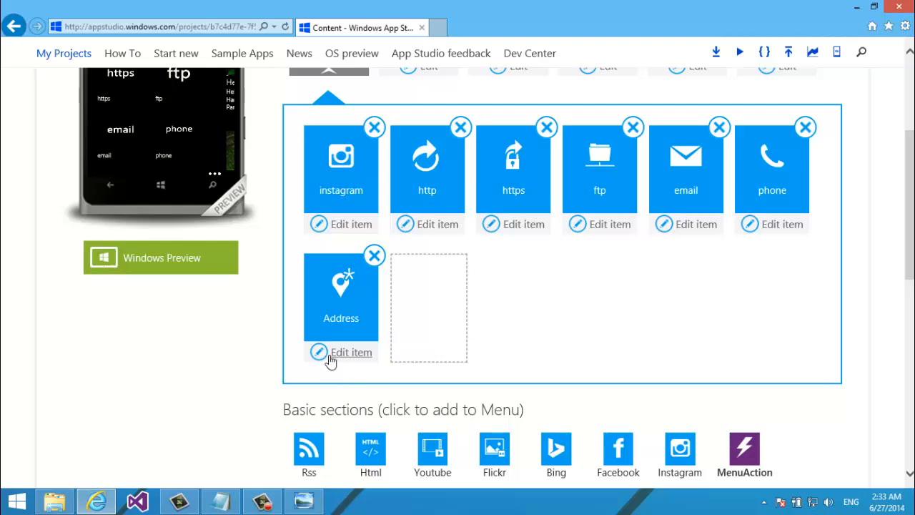
Keep the unsaved changes and save the menu with the new Address item
left_click(439, 286)
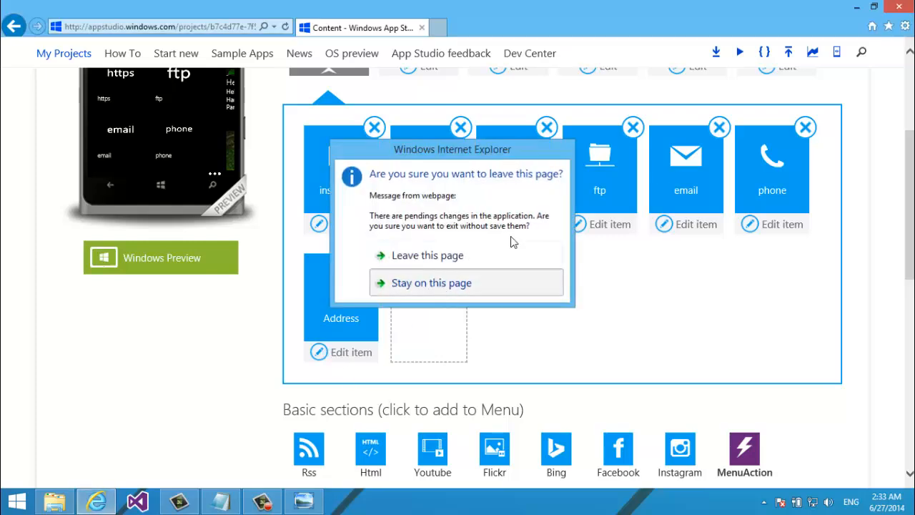
left_click_drag(909, 215, 909, 247)
left_click(839, 231)
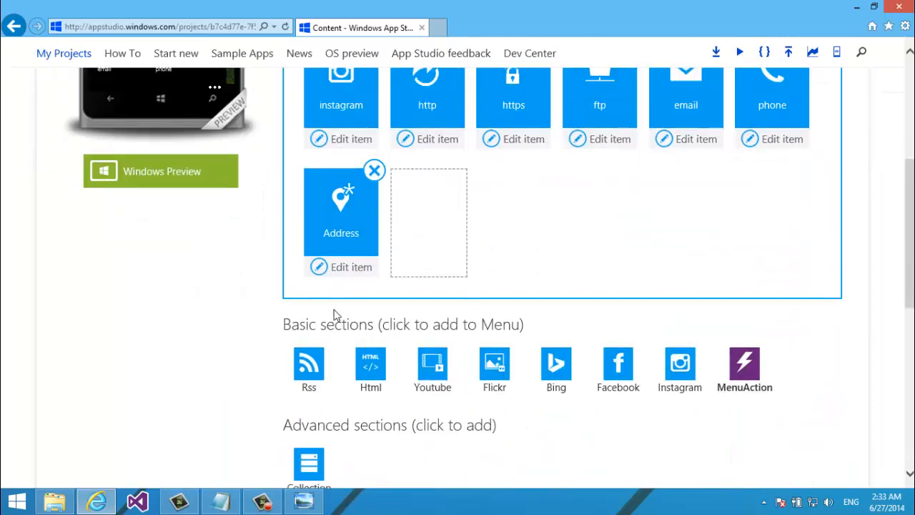
Open the Address item and set address.png from the computer as its icon
left_click(343, 279)
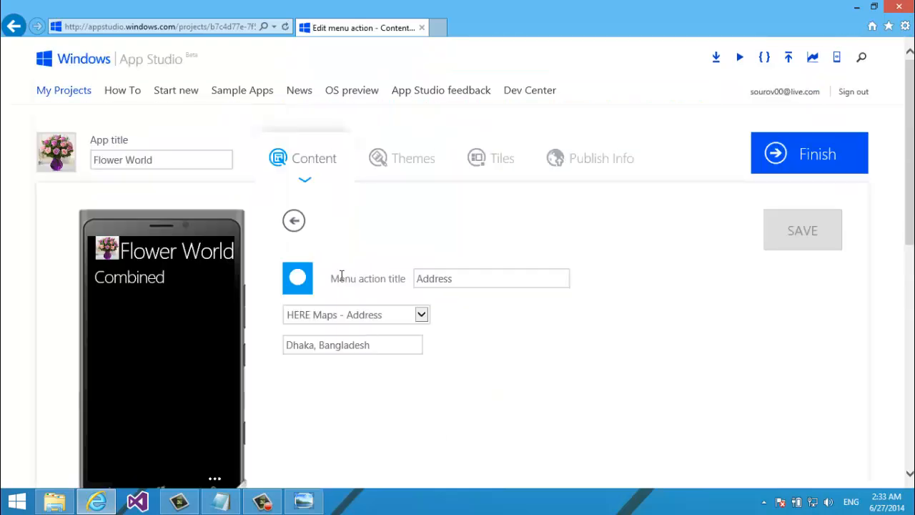
scroll(341, 276, "down", 2)
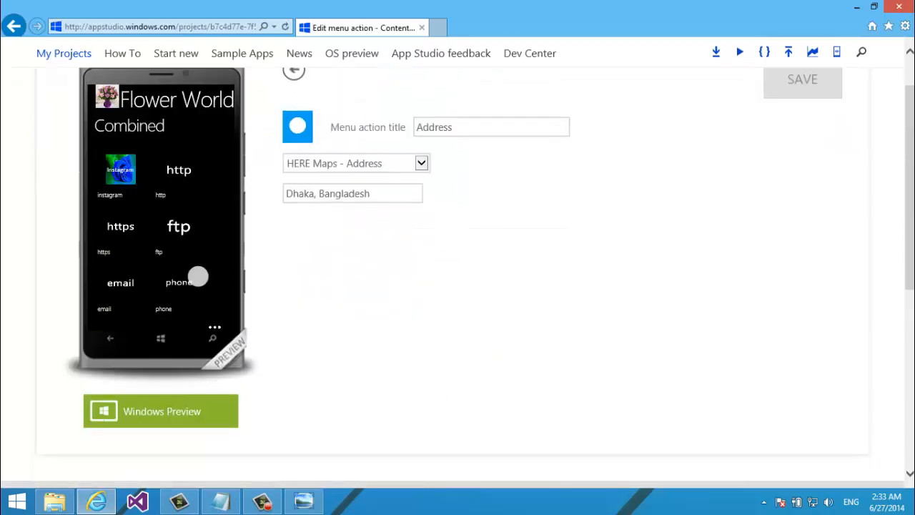
left_click_drag(196, 276, 198, 210)
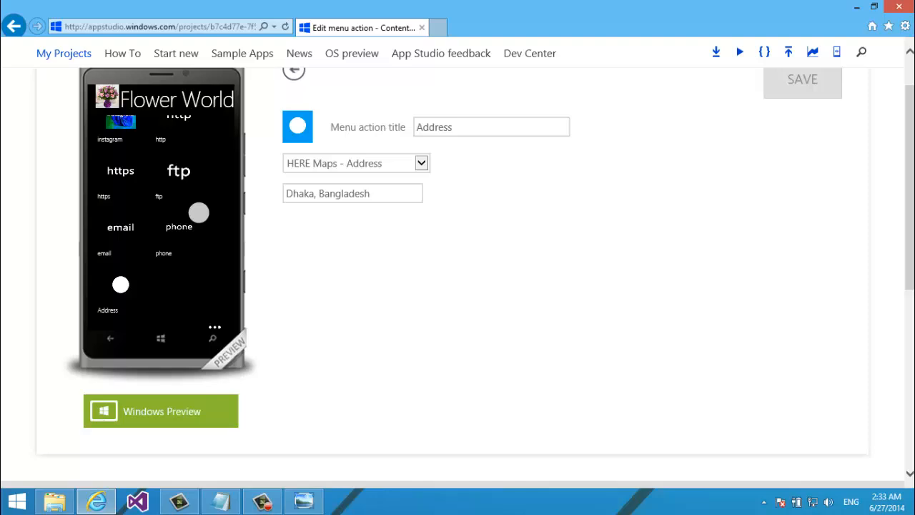
left_click(297, 129)
left_click(209, 280)
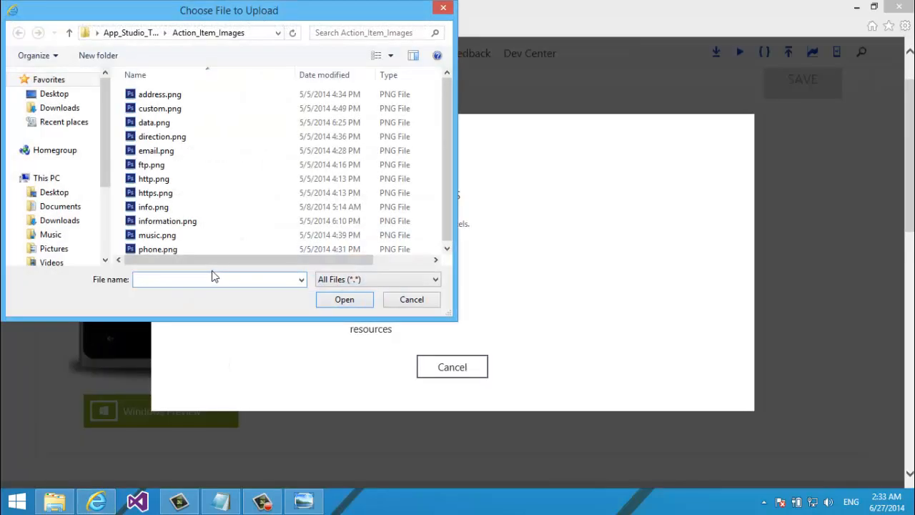
double_click(177, 97)
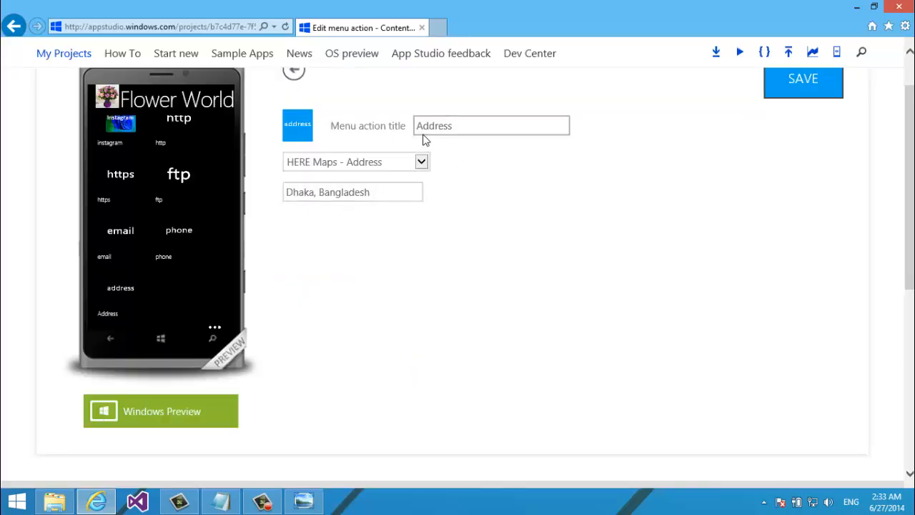
Retitle the item 'address', save it, and return to the content sections
left_click(423, 127)
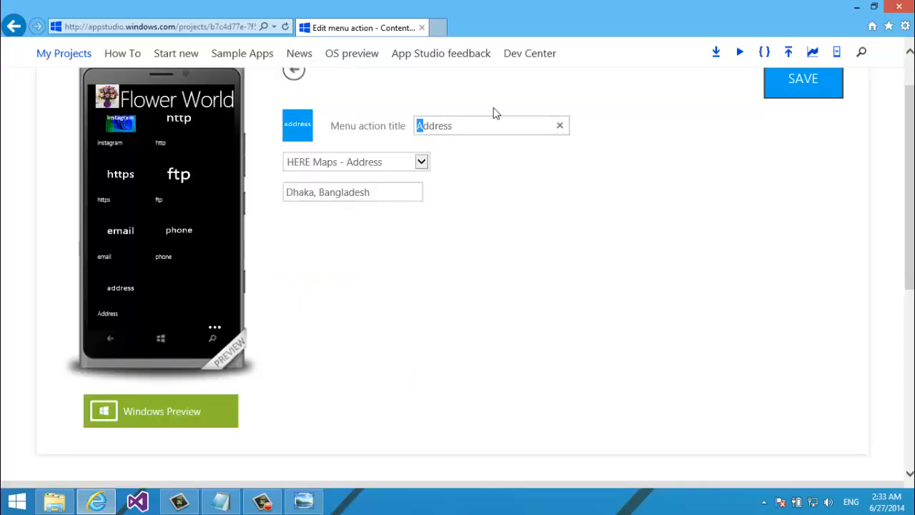
type("a")
left_click(786, 92)
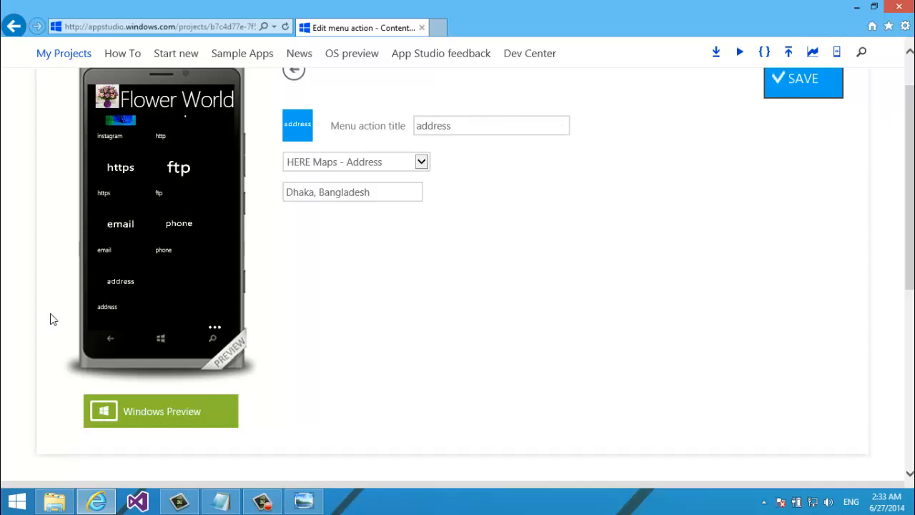
left_click(296, 76)
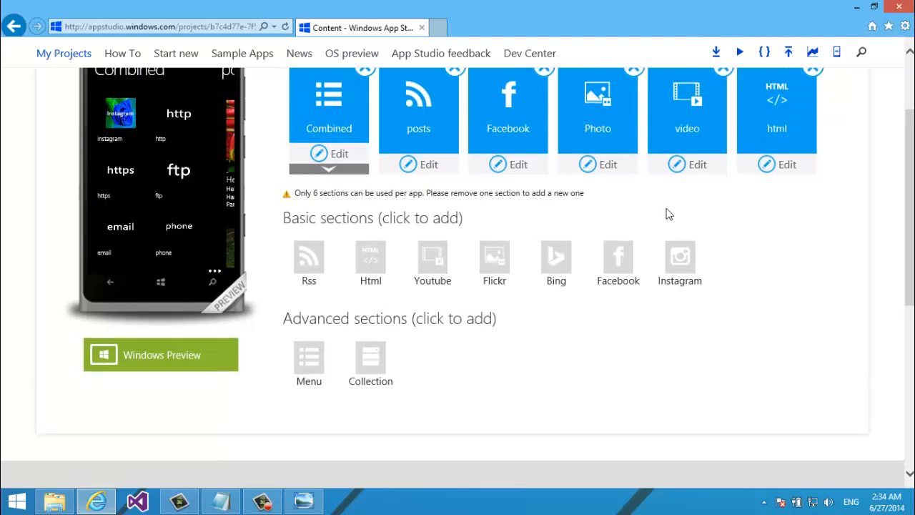
Start a HERE Maps - Directions MenuAction in Combined and name it Directions
left_click(321, 173)
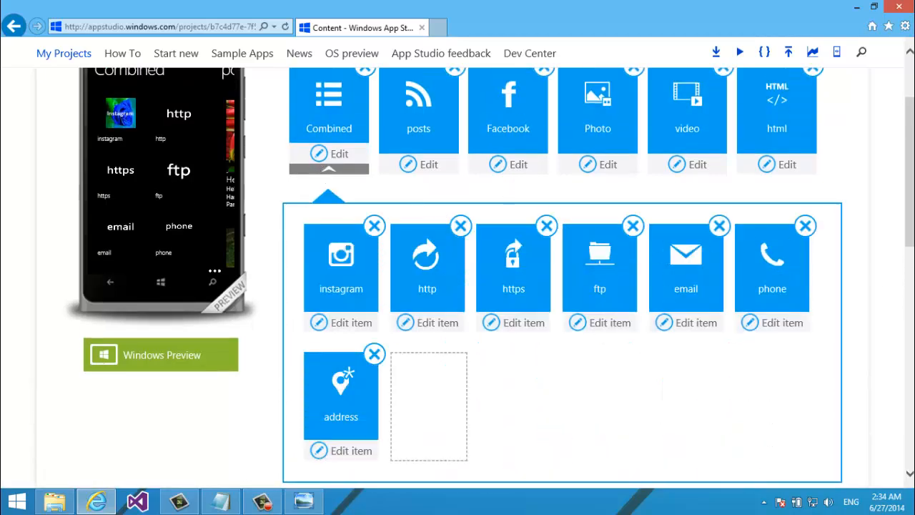
scroll(599, 336, "down", 3)
left_click(744, 336)
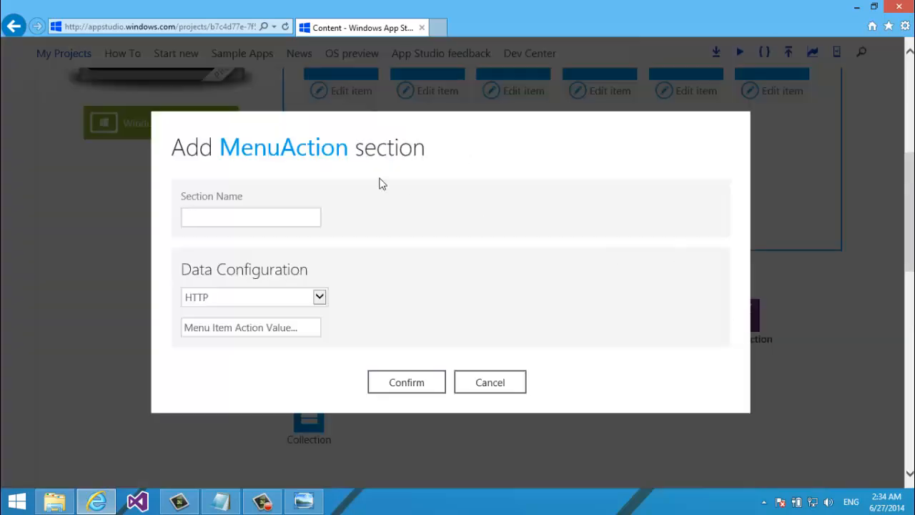
left_click(322, 299)
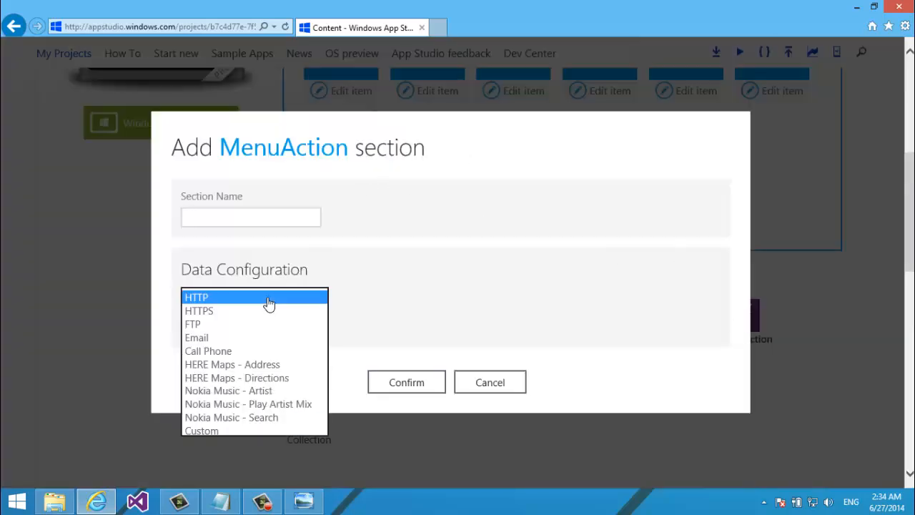
left_click(221, 374)
left_click(235, 220)
type("DIre")
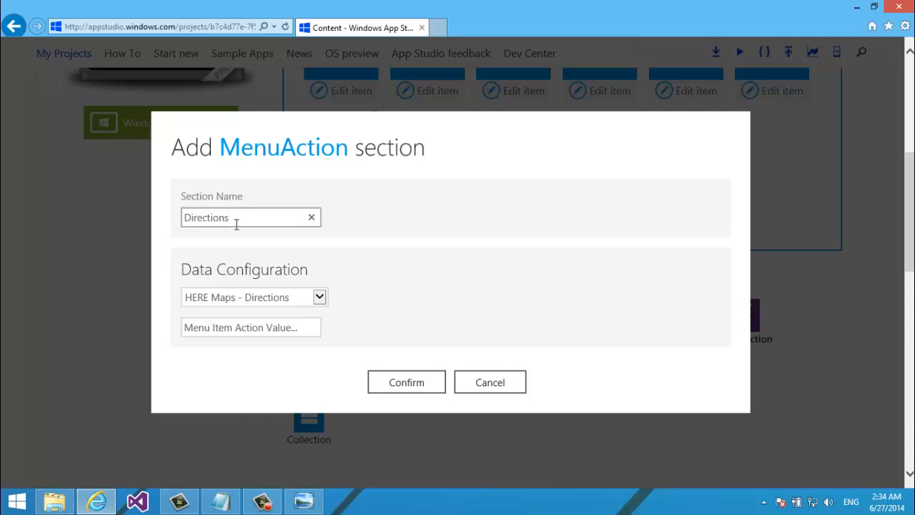
Enter a Mirpur - 02, Dhaka, Bangladesh destination and try to confirm
left_click(230, 332)
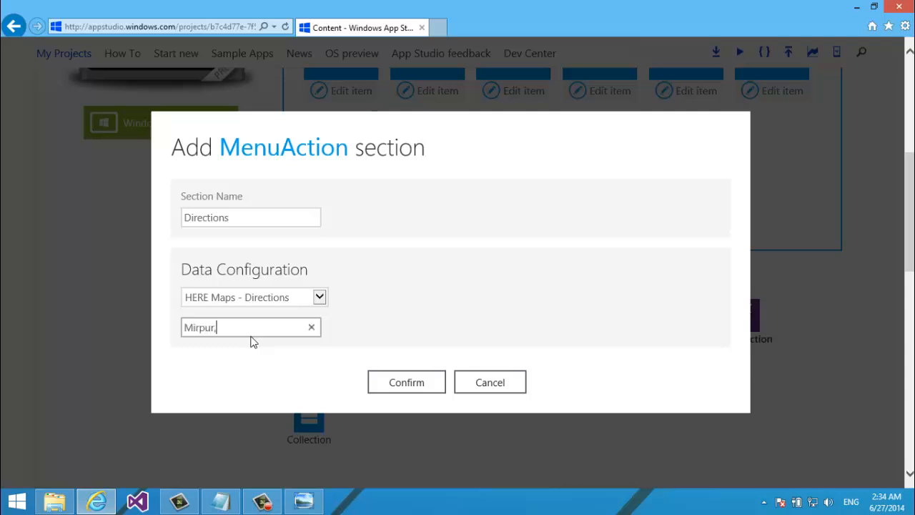
type("=")
type(" 02")
type(", Dhaka")
type(", Bangal")
type("adesh")
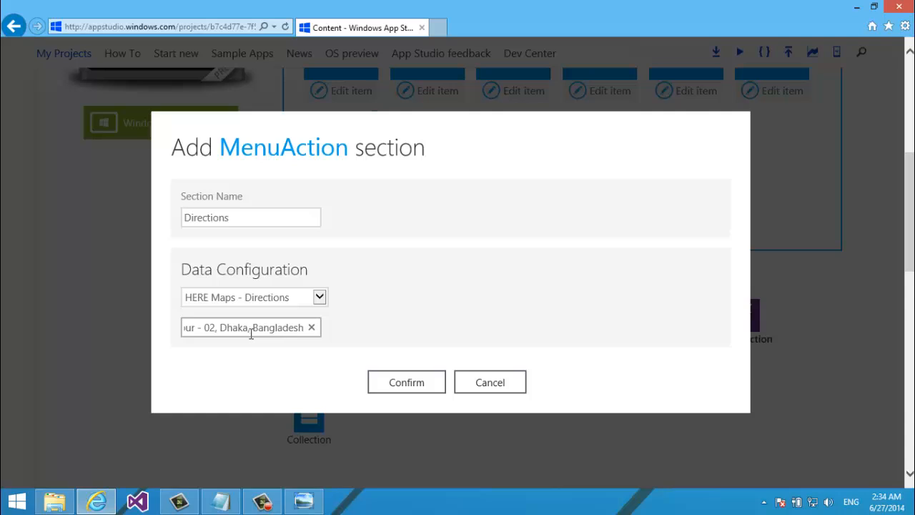
triple_click(251, 334)
left_click(158, 322)
left_click(221, 328)
left_click_drag(235, 327, 128, 338)
left_click(256, 326)
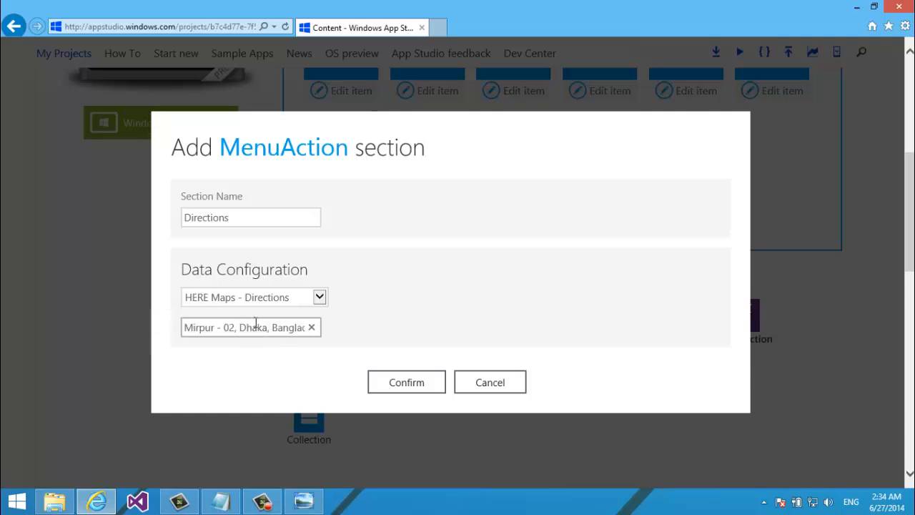
key("ctrl+a")
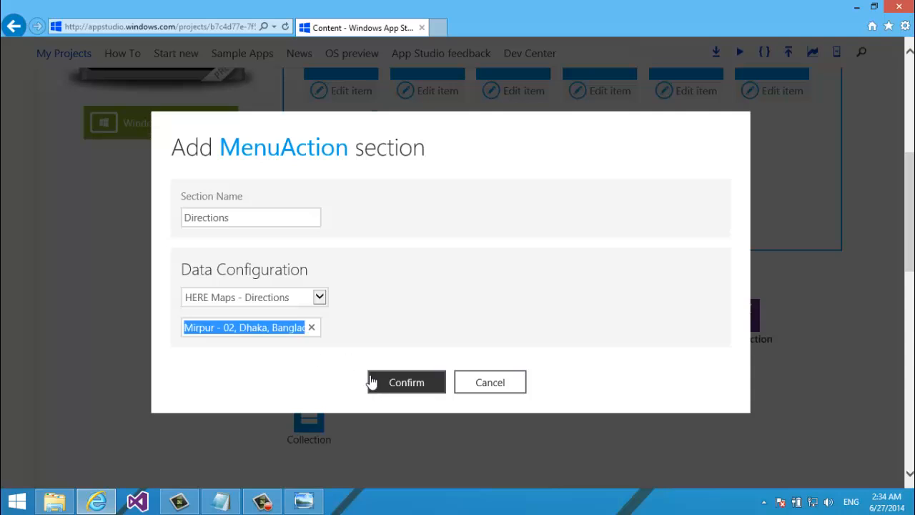
left_click(405, 385)
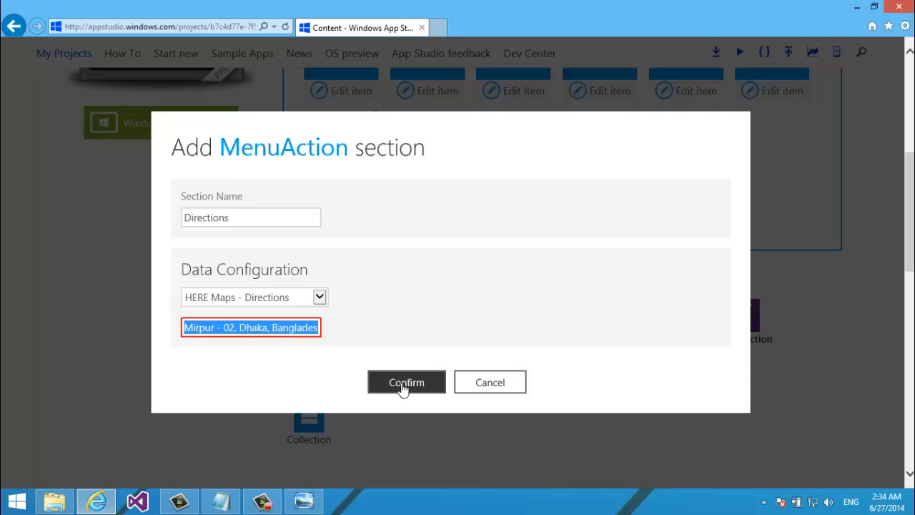
Correct the destination location to 'Dhaka, Bangladesh'
left_click(295, 327)
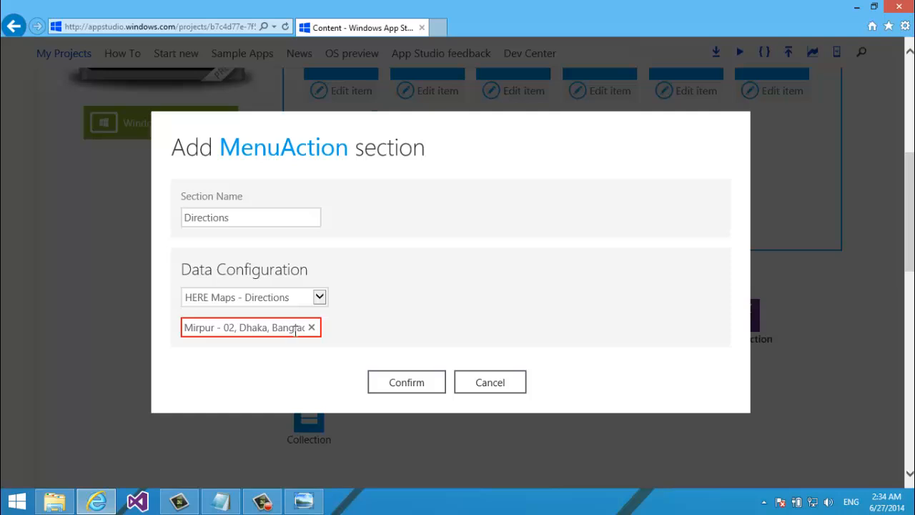
key("ctrl+a")
left_click(243, 331)
left_click_drag(268, 327, 551, 363)
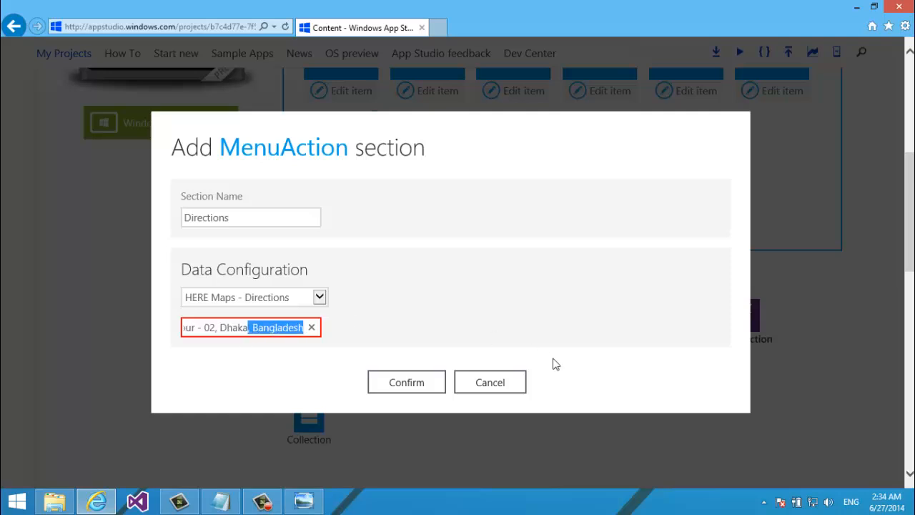
key("BackSpace")
left_click(437, 384)
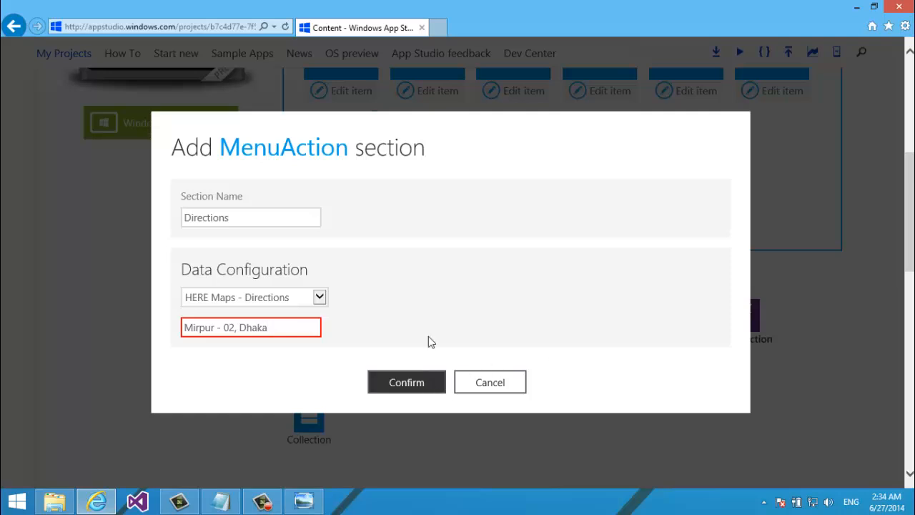
left_click(264, 323)
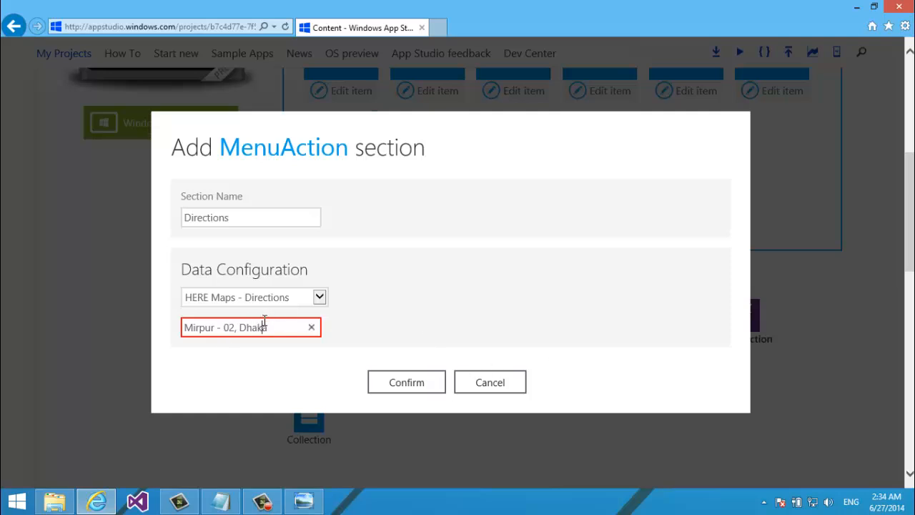
key("ctrl+a")
type("Dhaka, Bangladesh")
key("BackSpace")
key("BackSpace")
type("sh")
Add the Directions item to the Combined menu and save the app
left_click(372, 393)
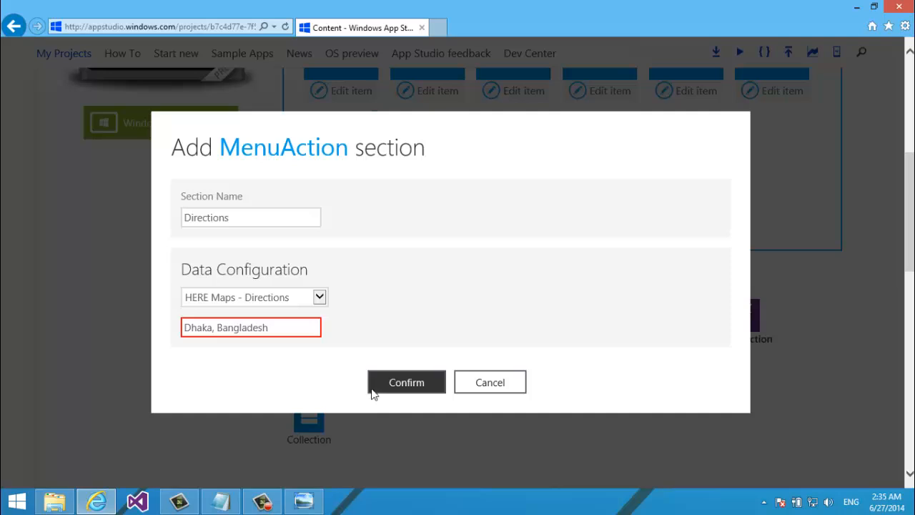
left_click(380, 381)
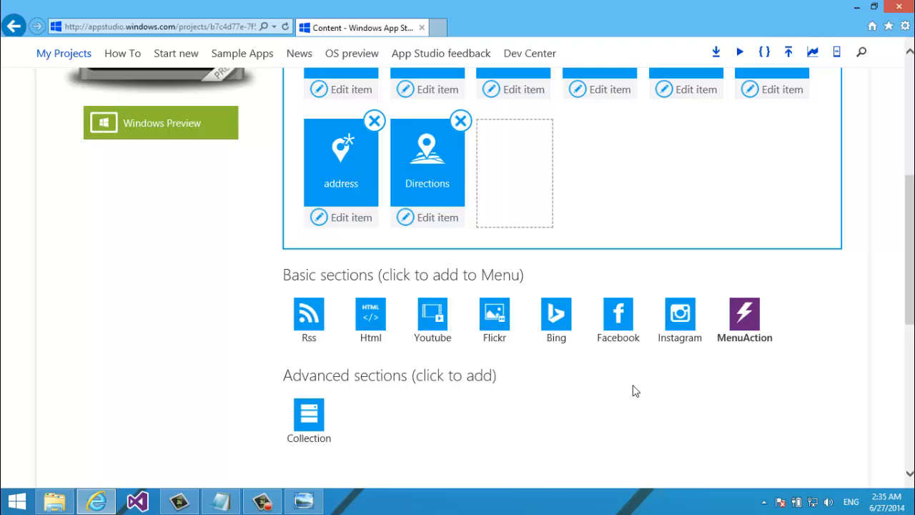
scroll(885, 178, "up", 5)
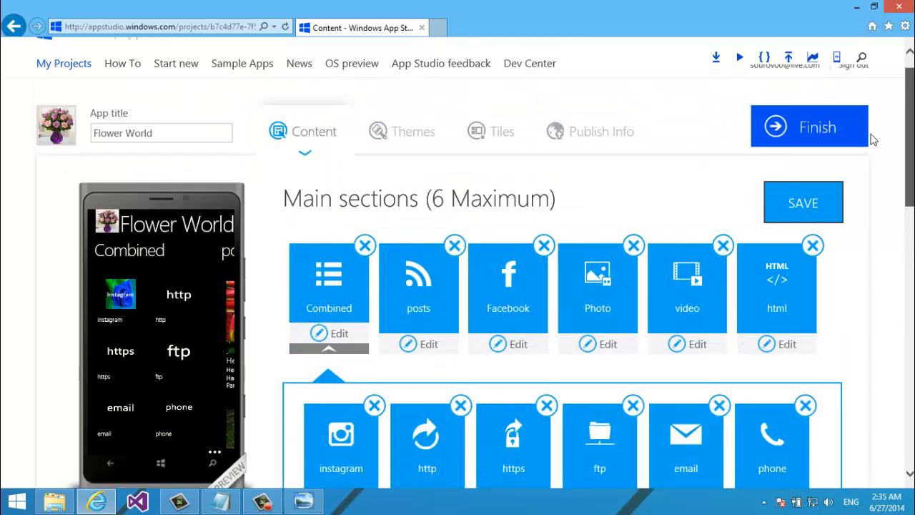
left_click(832, 192)
left_click_drag(909, 111, 902, 159)
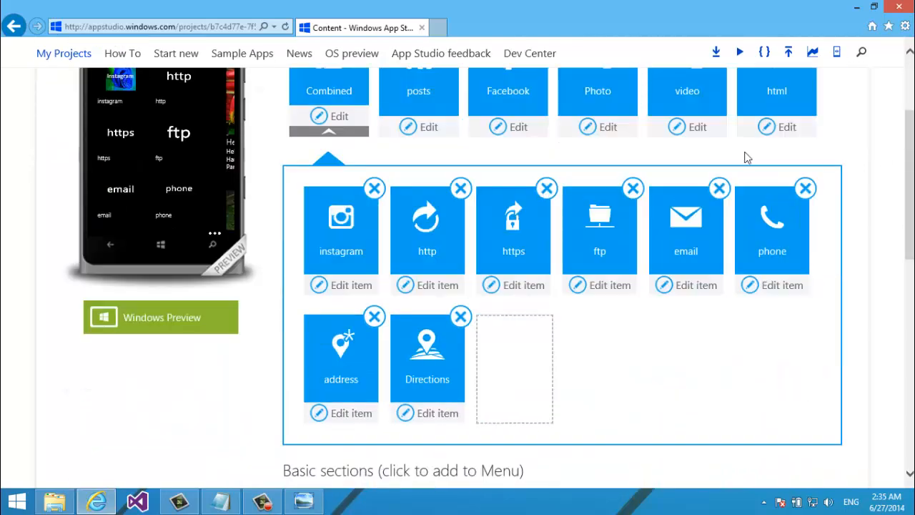
Open the Directions item's edit page
left_click(419, 422)
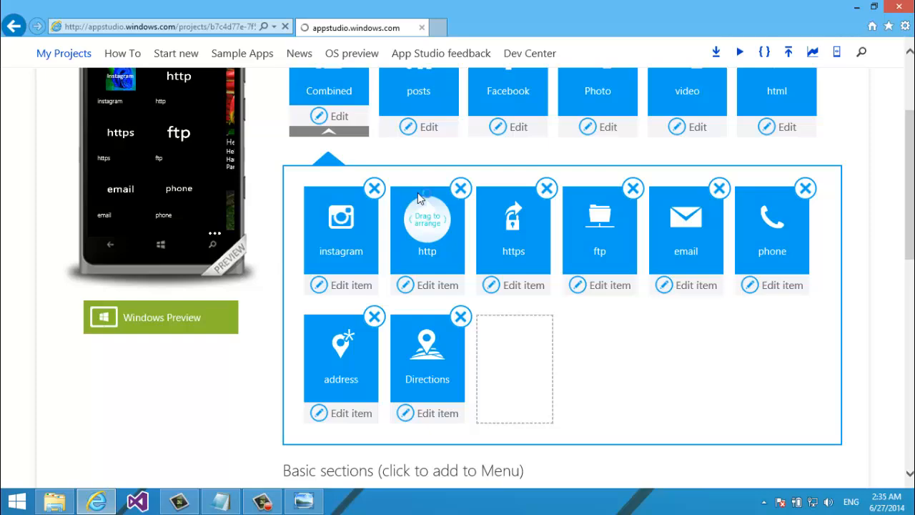
scroll(419, 193, "down", 2)
scroll(420, 198, "up", 1)
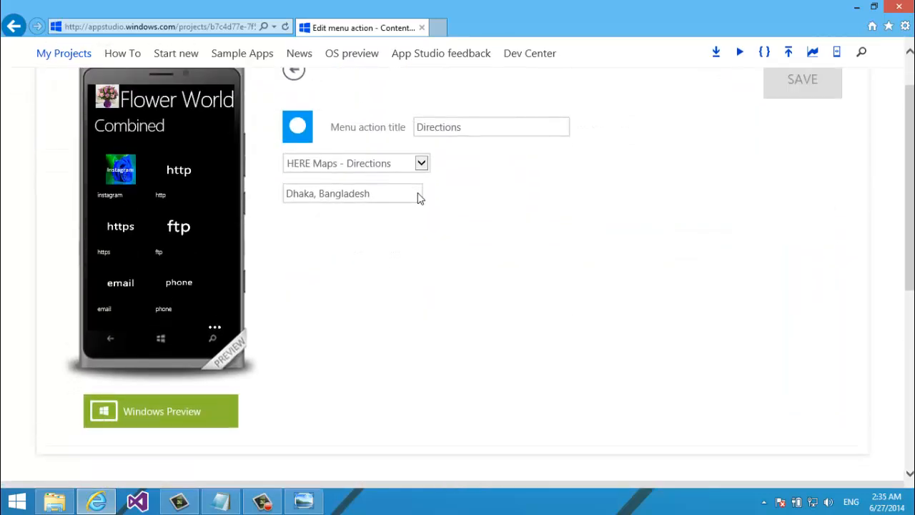
Give the item the direction.png icon, retitle it 'directions', and save
left_click(293, 124)
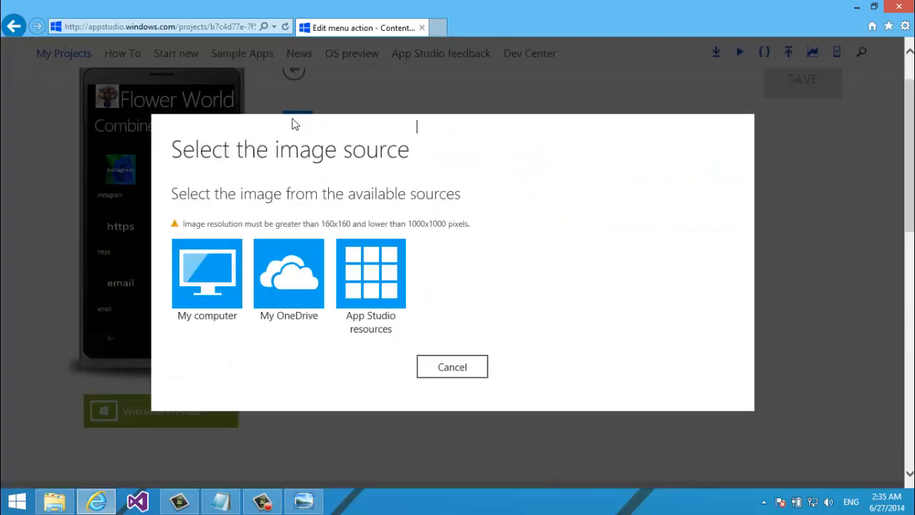
left_click(213, 262)
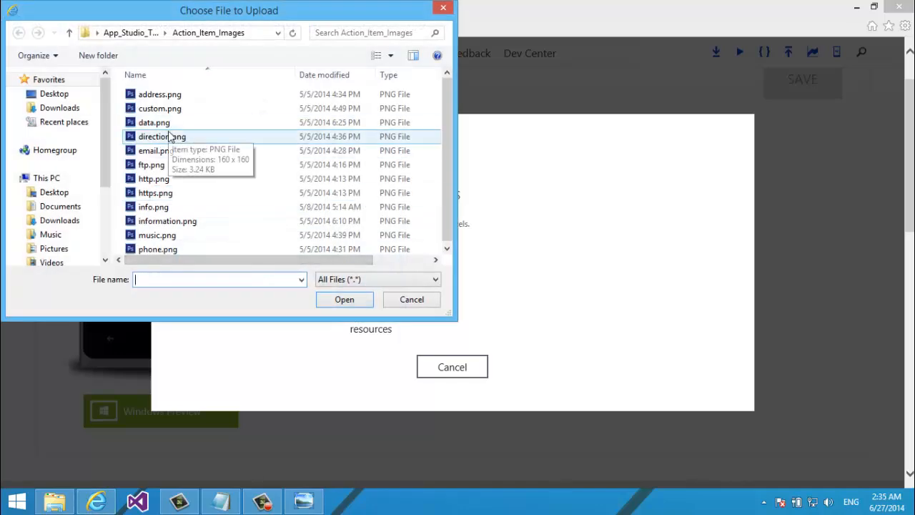
double_click(179, 137)
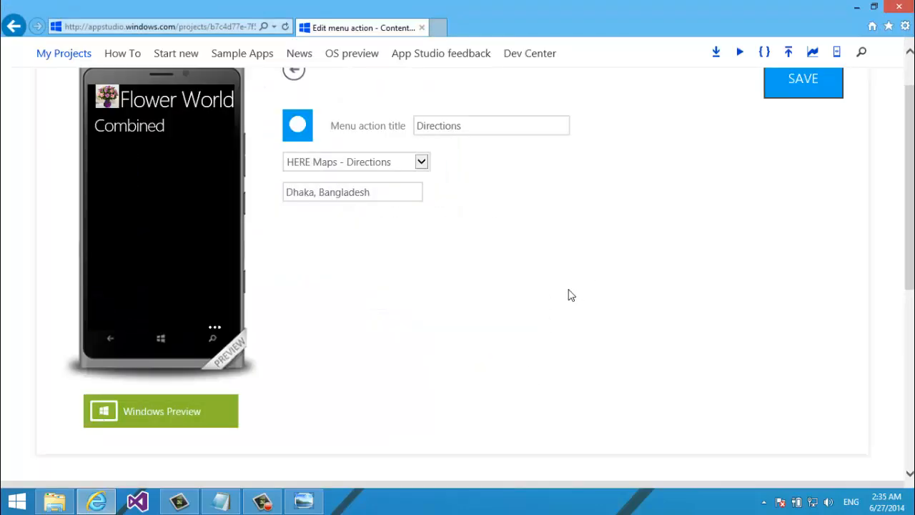
left_click(429, 123)
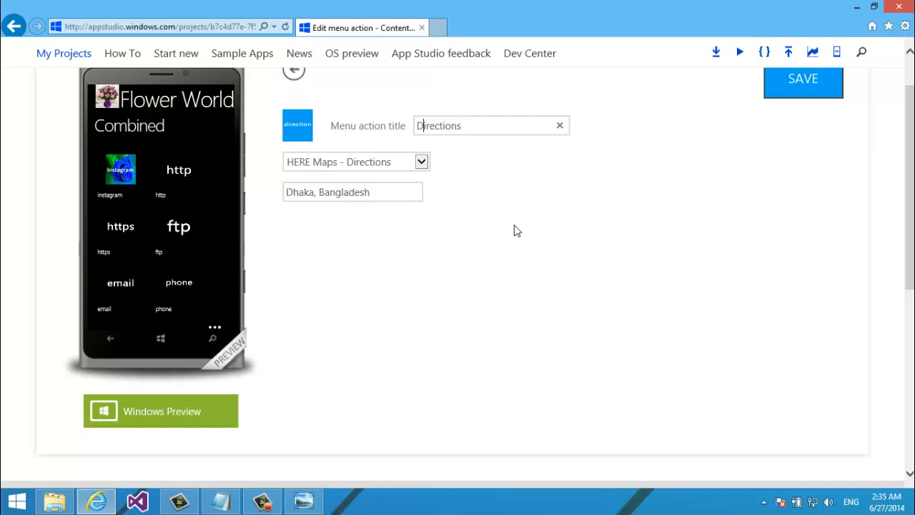
key("BackSpace")
type("d")
left_click(804, 82)
Return to the Content page and expand the Combined menu's items
scroll(908, 200, "up", 2)
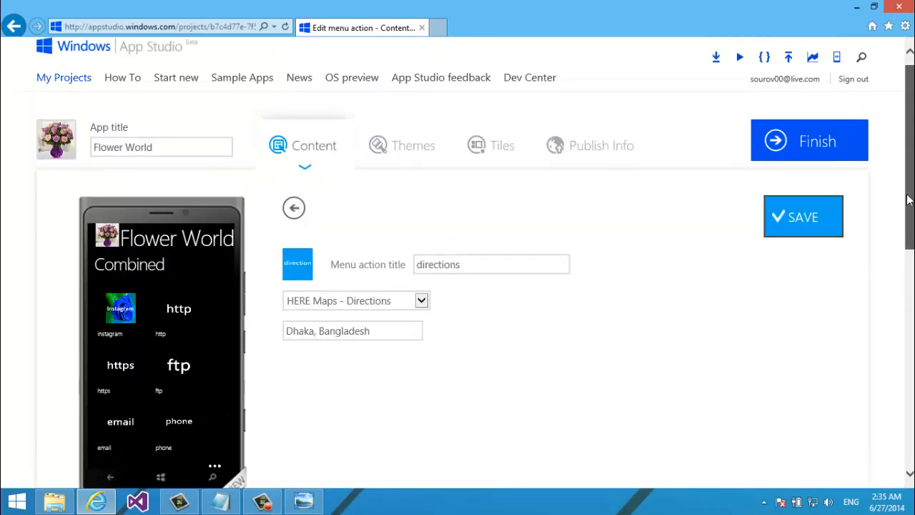
left_click(294, 207)
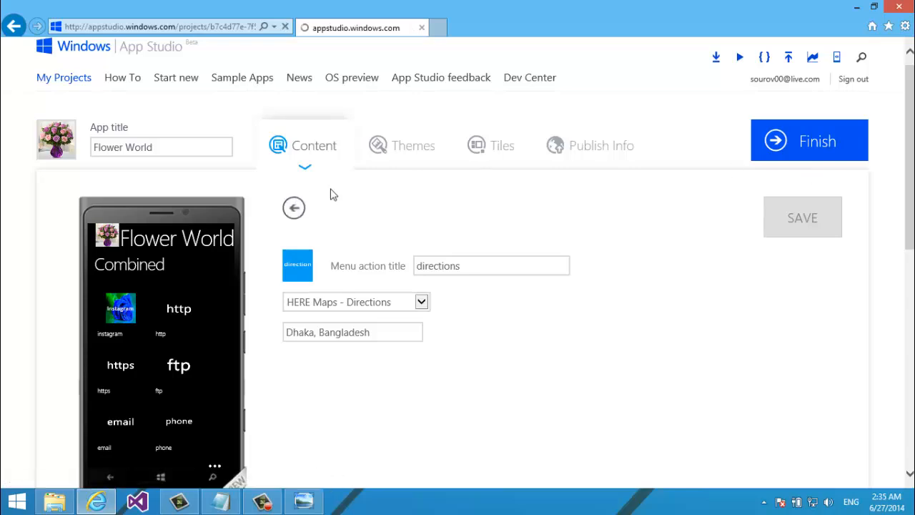
scroll(332, 193, "down", 3)
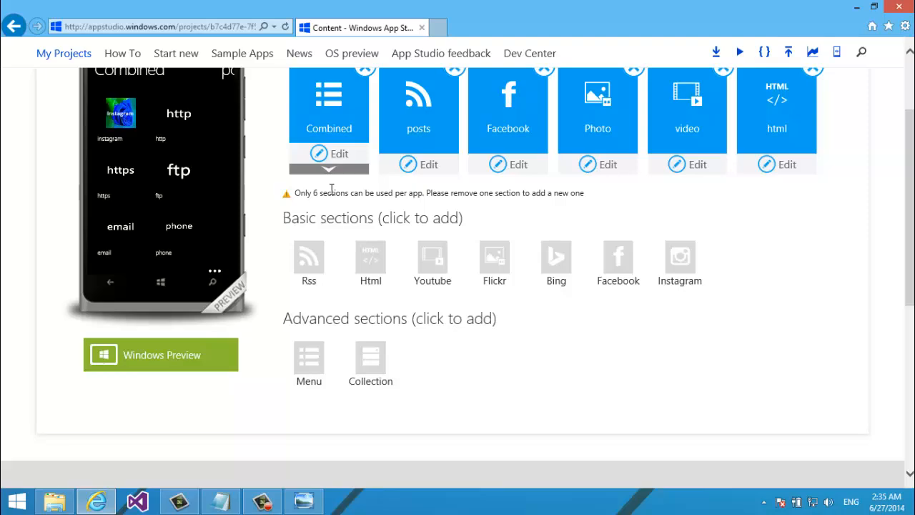
left_click(331, 169)
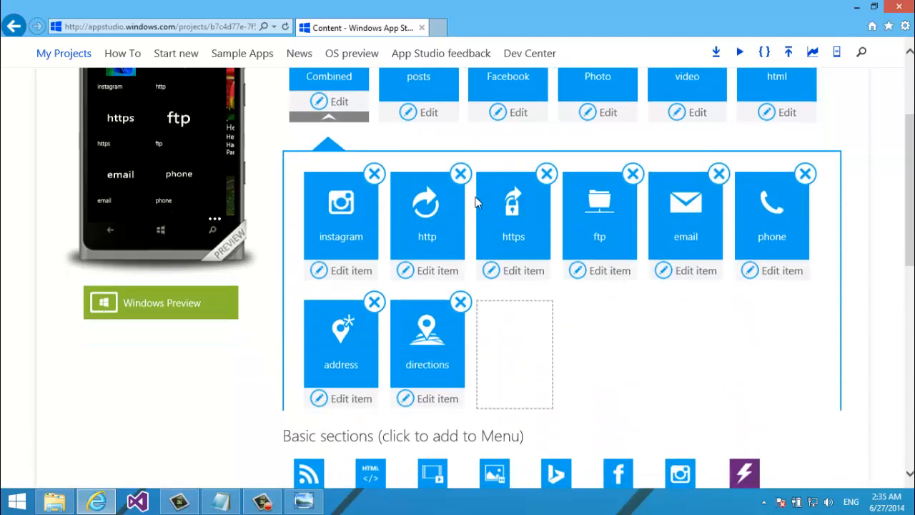
scroll(478, 202, "down", 3)
Start a Nokia Music - Artist MenuAction in Combined named 'MusicArtist'
left_click(765, 339)
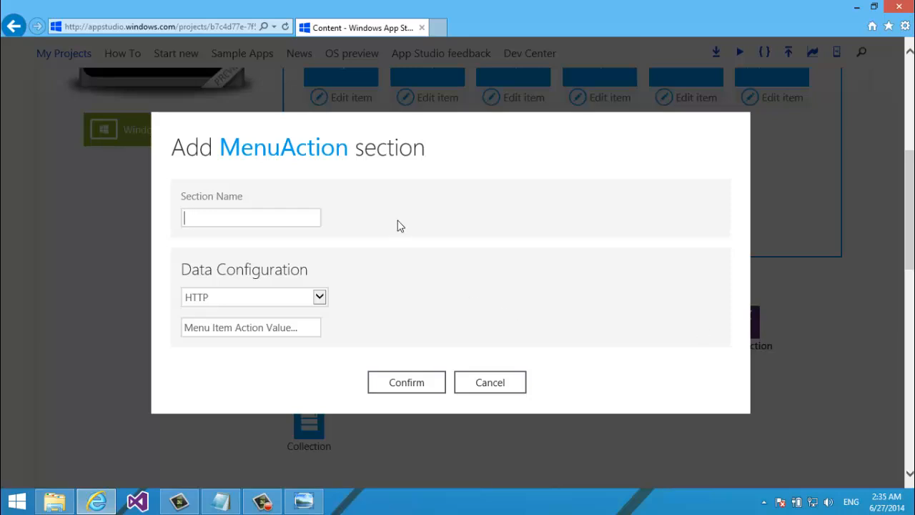
left_click(252, 296)
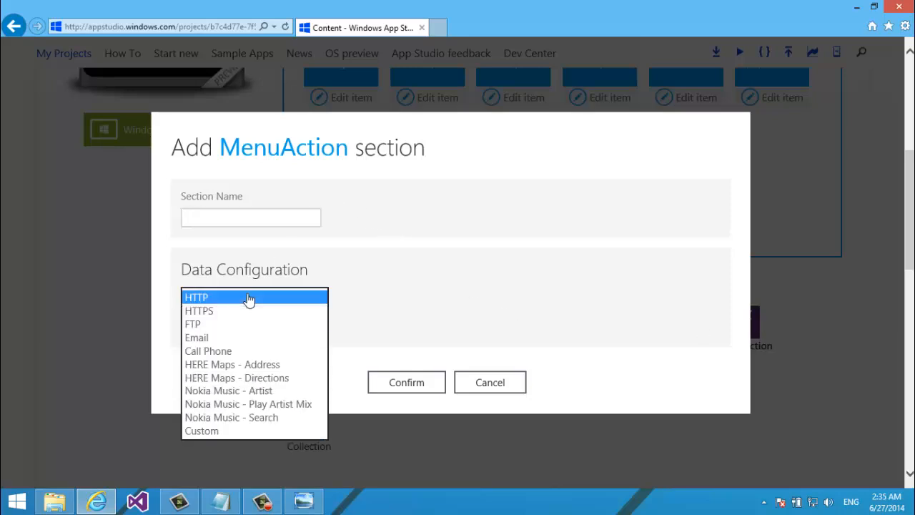
left_click(278, 392)
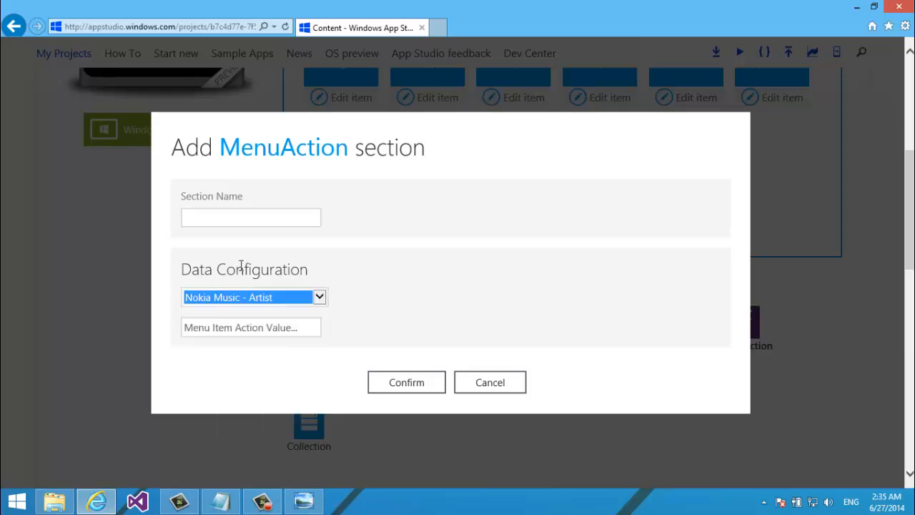
left_click(201, 213)
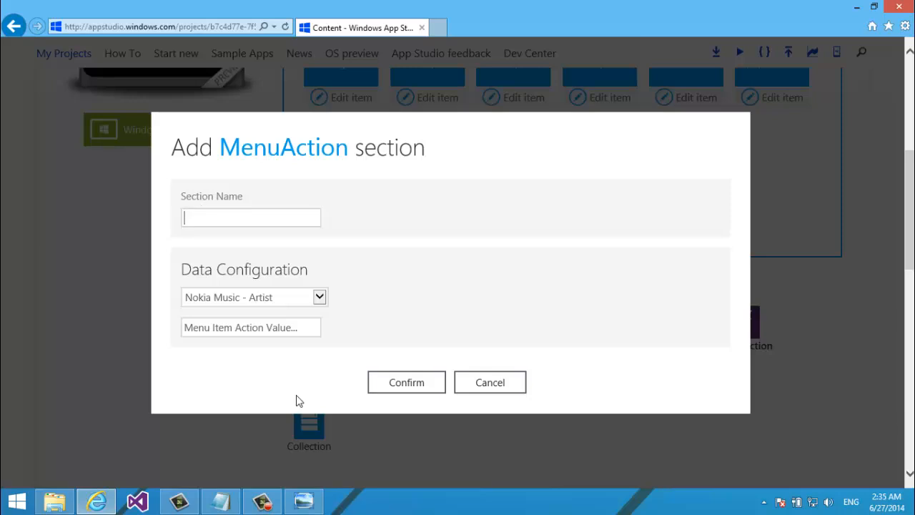
type("m")
type("usic an")
key("BackSpace")
key("BackSpace")
key("ctrl+a")
type("MusicArtist")
Set the artist value to Eminem and confirm the new menu action
left_click(248, 329)
left_click(249, 328)
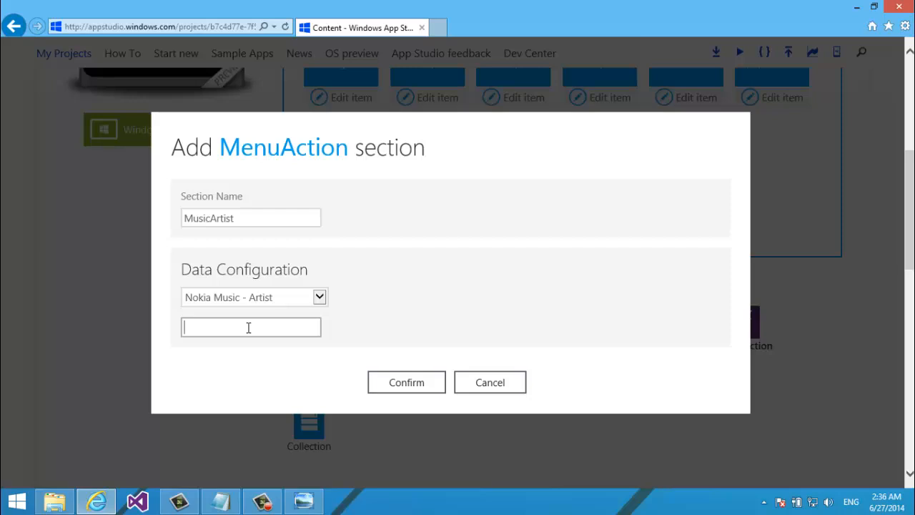
type("Elton John")
left_click(290, 361)
key("ctrl+a")
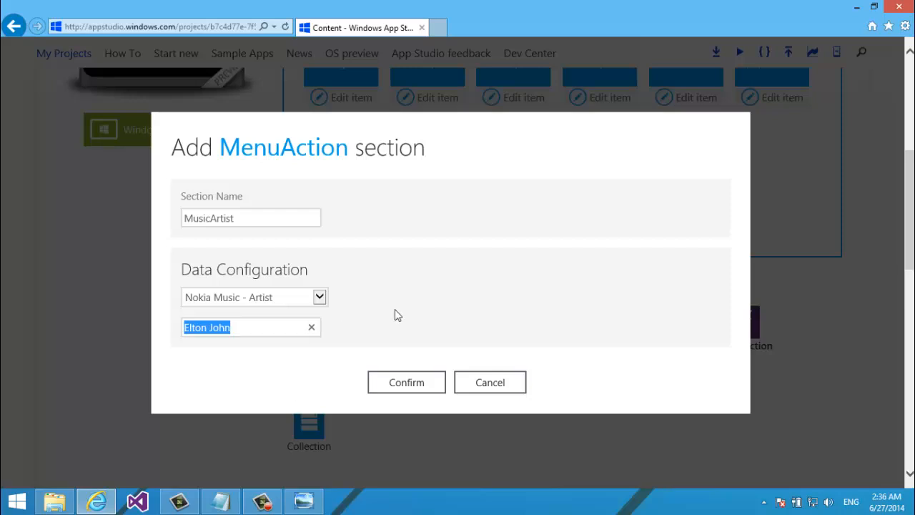
key("BackSpace")
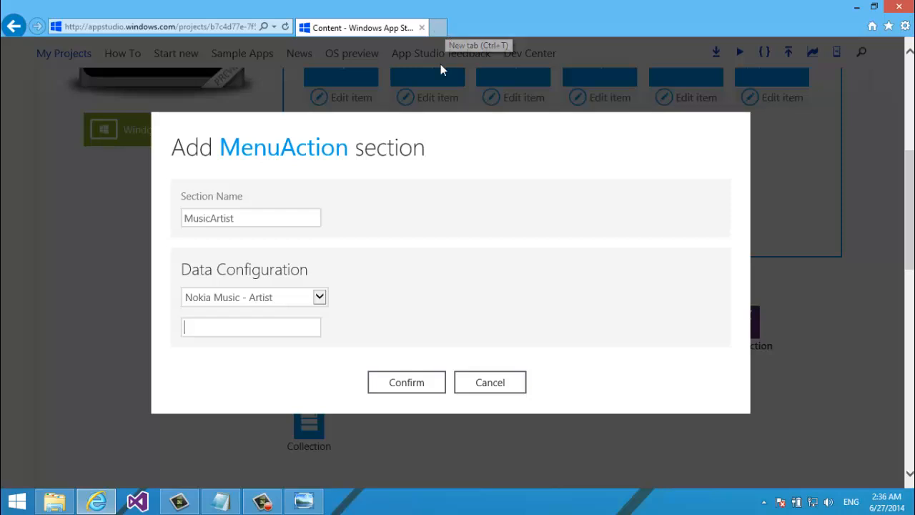
type("MNM")
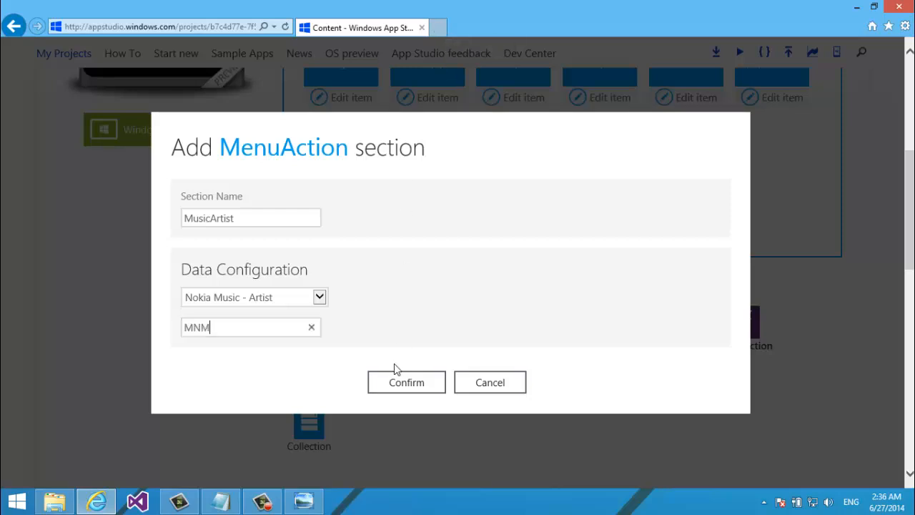
key("BackSpace")
key("BackSpace")
key("BackSpace")
type("Eminem")
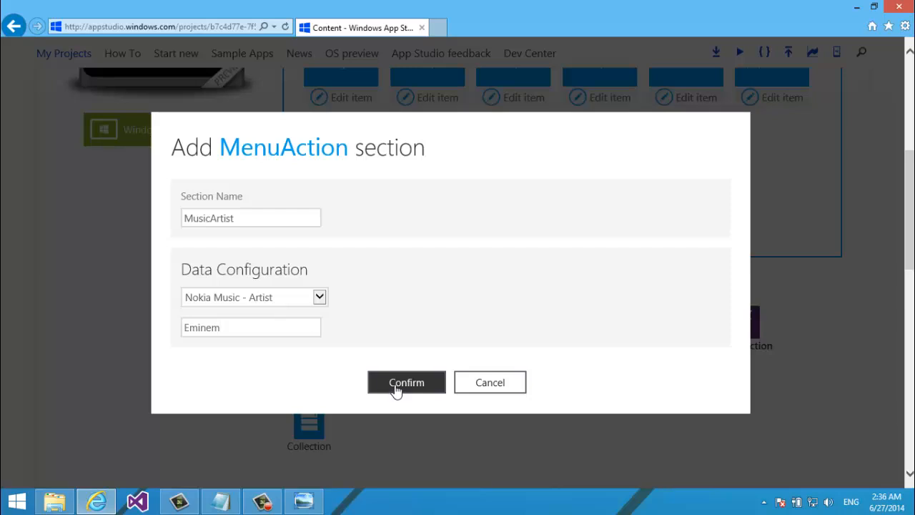
left_click(397, 385)
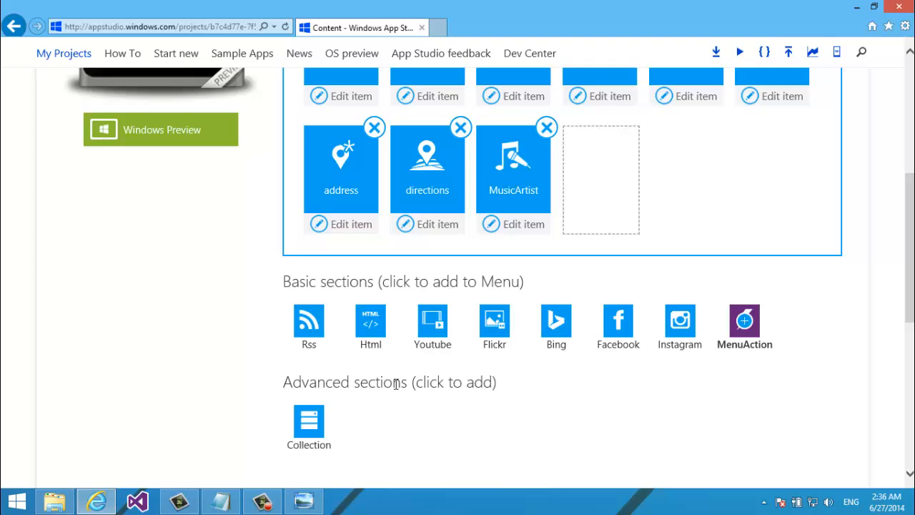
Save the app with the new MusicArtist item
scroll(397, 385, "down", 1)
scroll(397, 384, "up", 3)
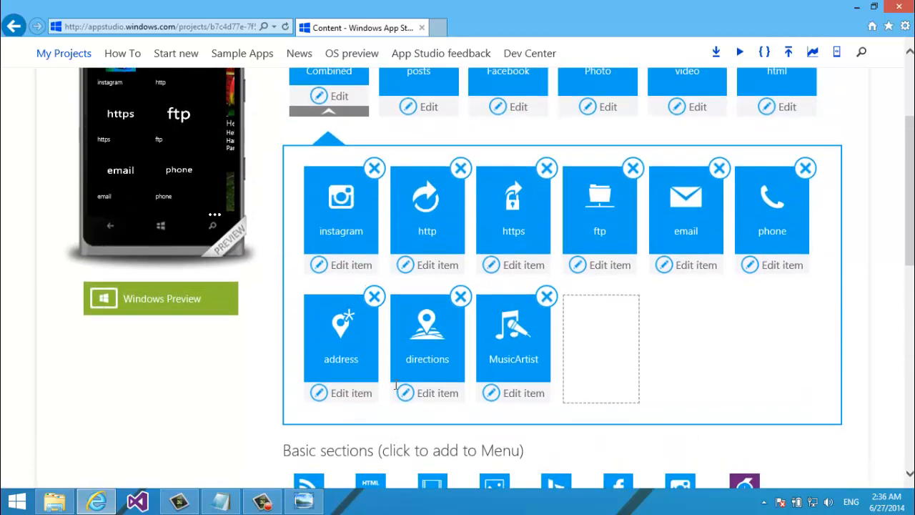
scroll(397, 385, "up", 5)
left_click(841, 224)
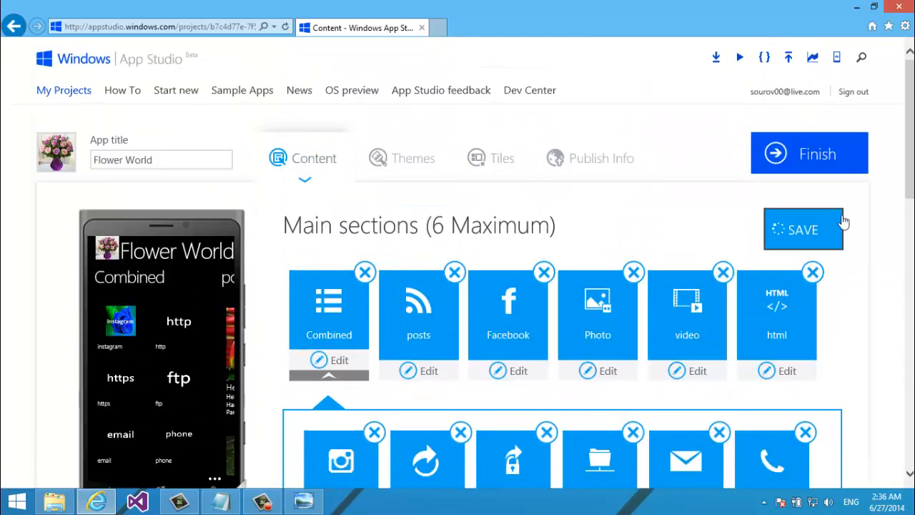
left_click_drag(910, 116, 910, 131)
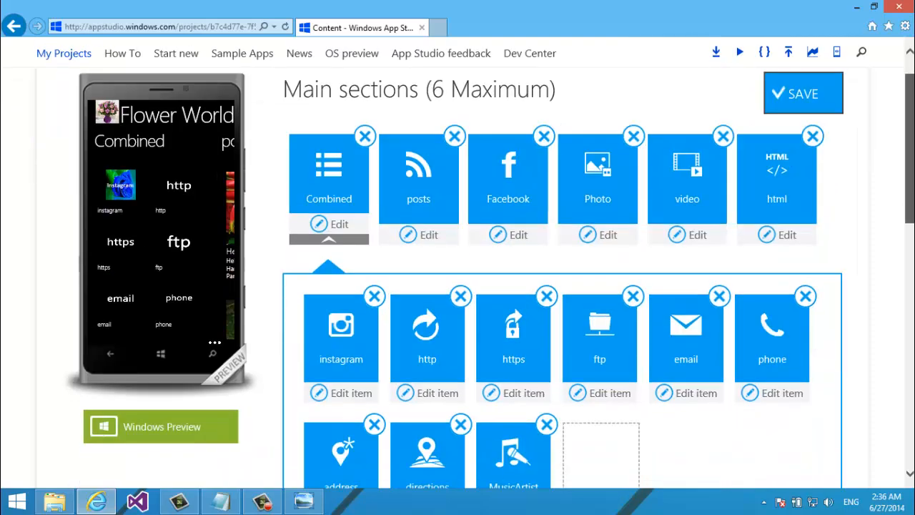
scroll(652, 347, "down", 1)
Open the MusicArtist item and retitle it 'music artist'
left_click(512, 442)
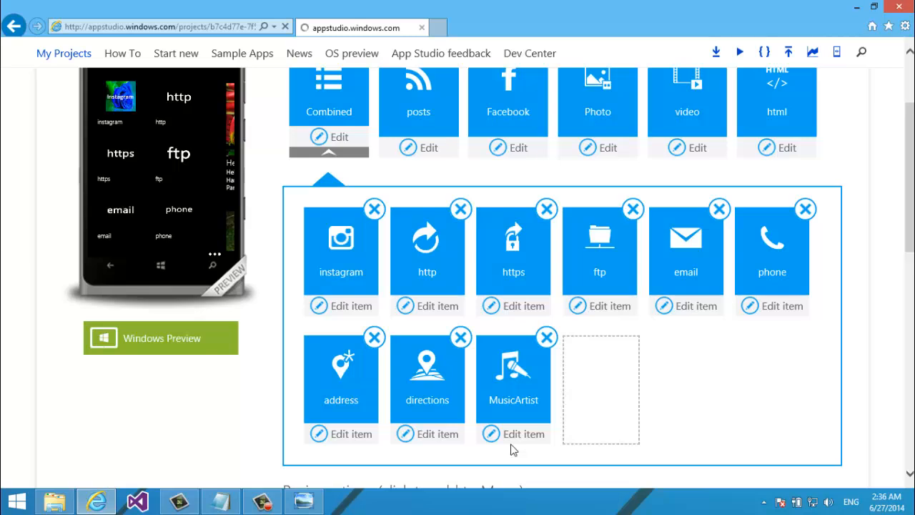
scroll(484, 408, "down", 2)
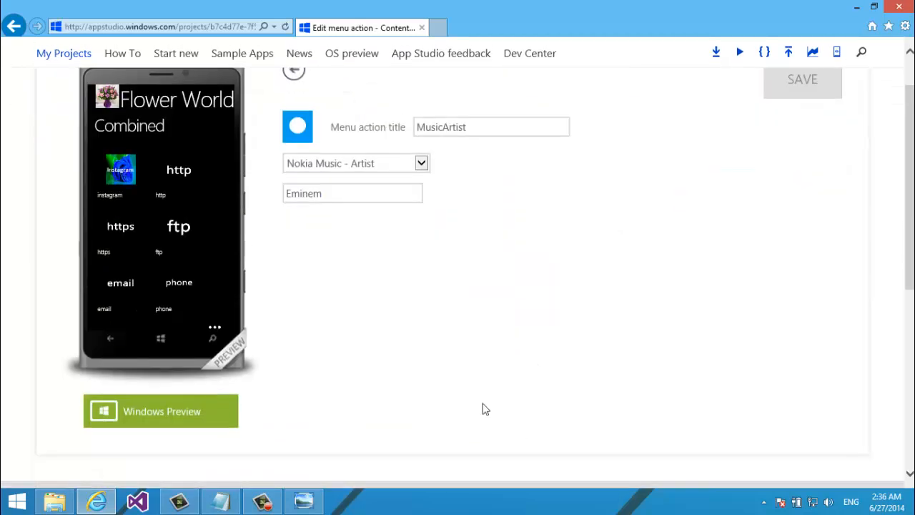
left_click(478, 127)
key("ctrl+a")
type("m")
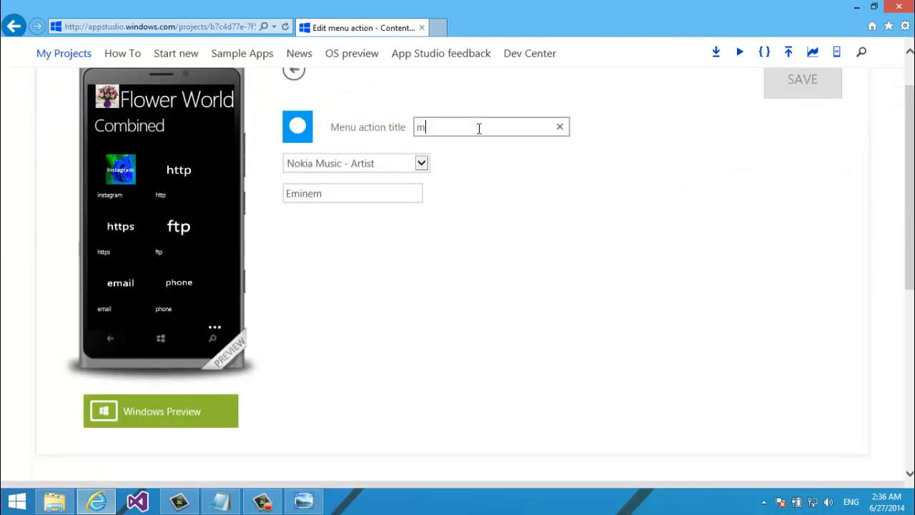
type("usic artise")
Upload music.png from the computer as the item's icon and save
left_click(298, 140)
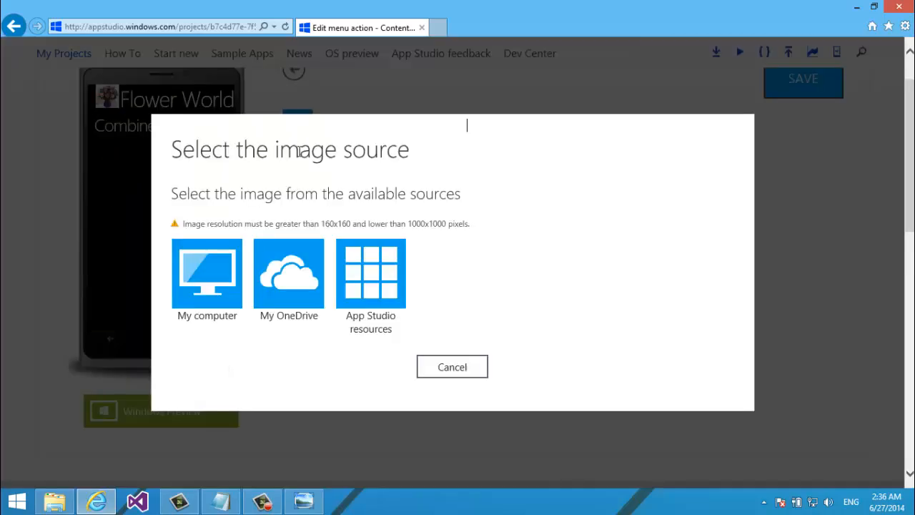
left_click(221, 261)
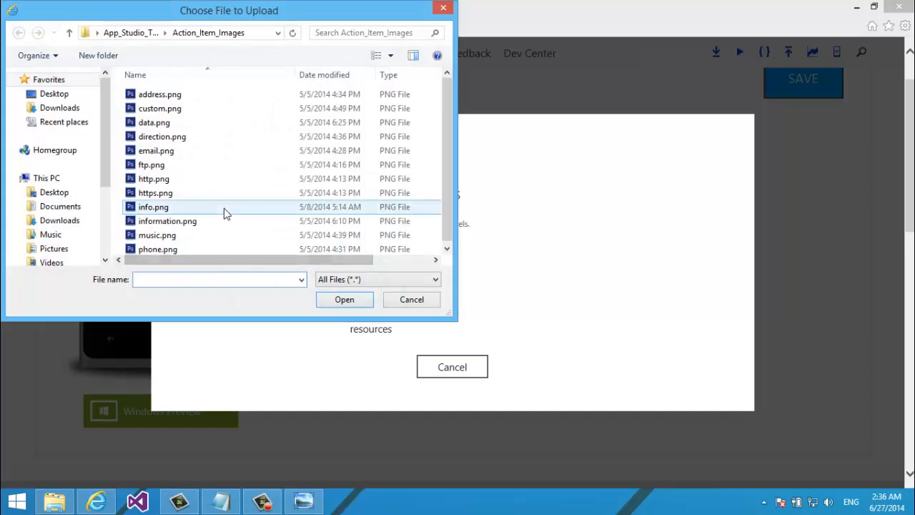
left_click(192, 235)
left_click_drag(444, 135, 445, 148)
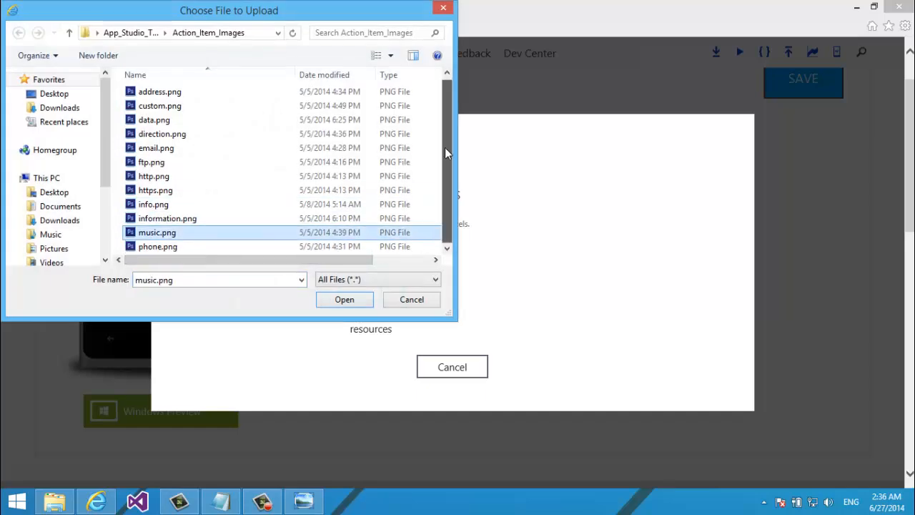
double_click(254, 239)
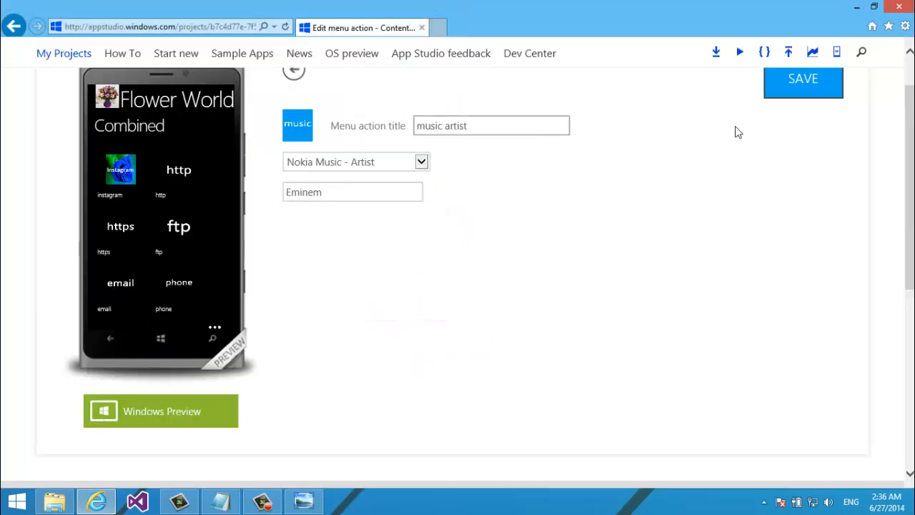
left_click(782, 93)
Return to the content overview and expand the Combined menu's item list
left_click_drag(136, 322, 133, 178)
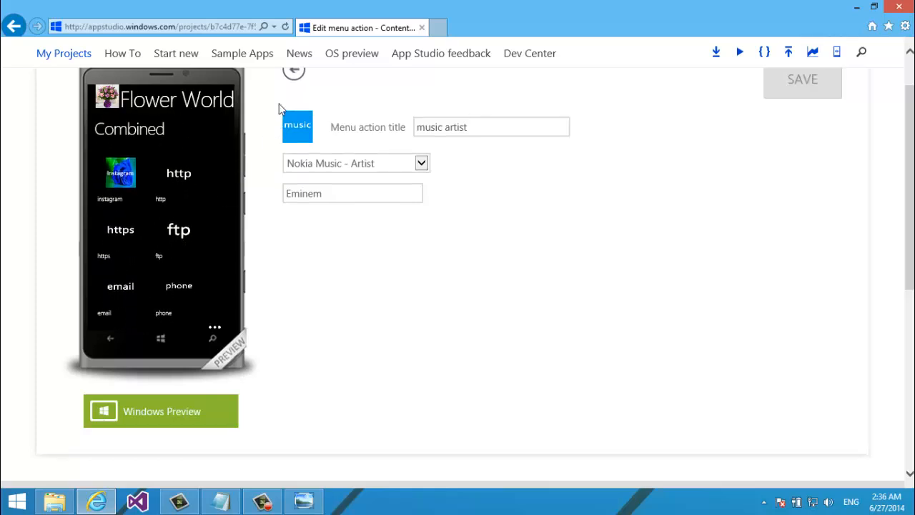
left_click(297, 80)
scroll(388, 105, "down", 1)
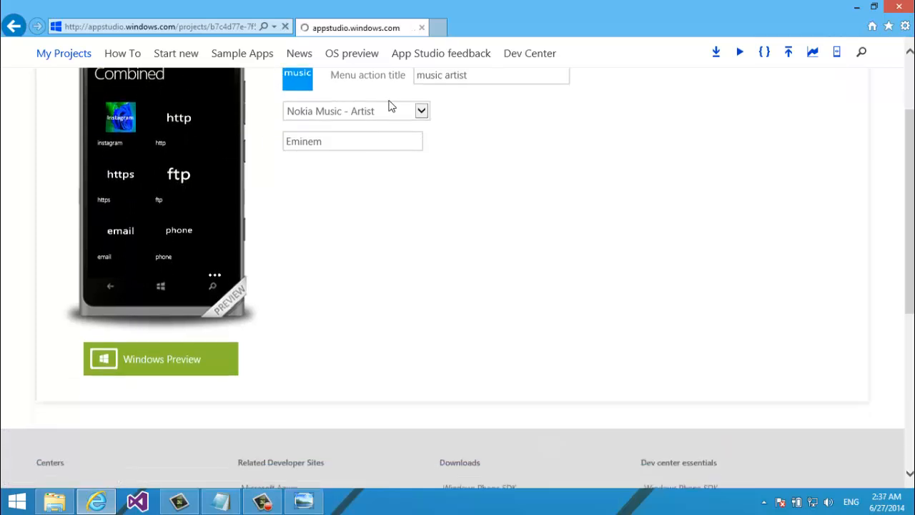
scroll(389, 104, "down", 6)
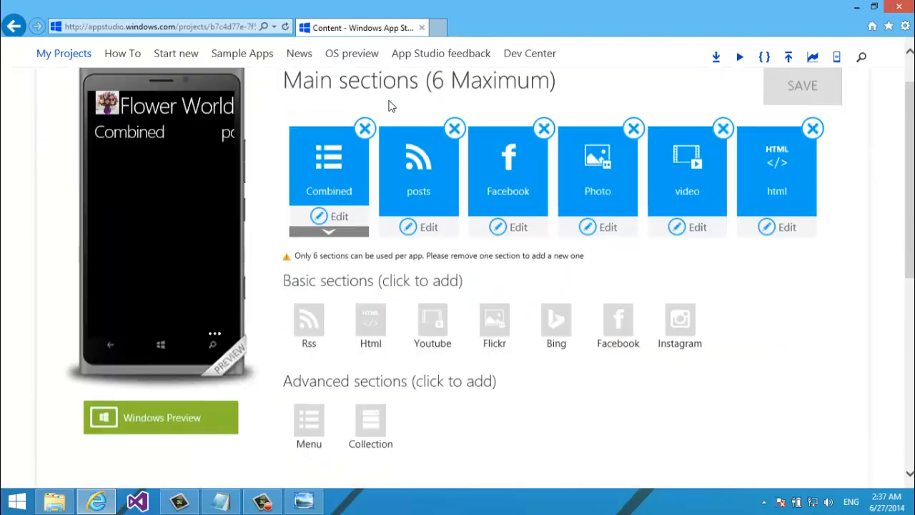
scroll(389, 104, "up", 2)
scroll(390, 103, "up", 4)
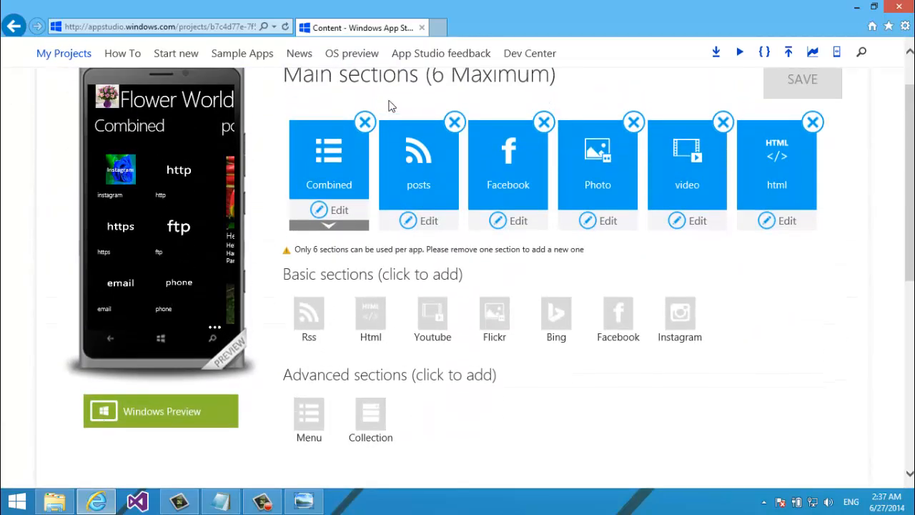
left_click(312, 227)
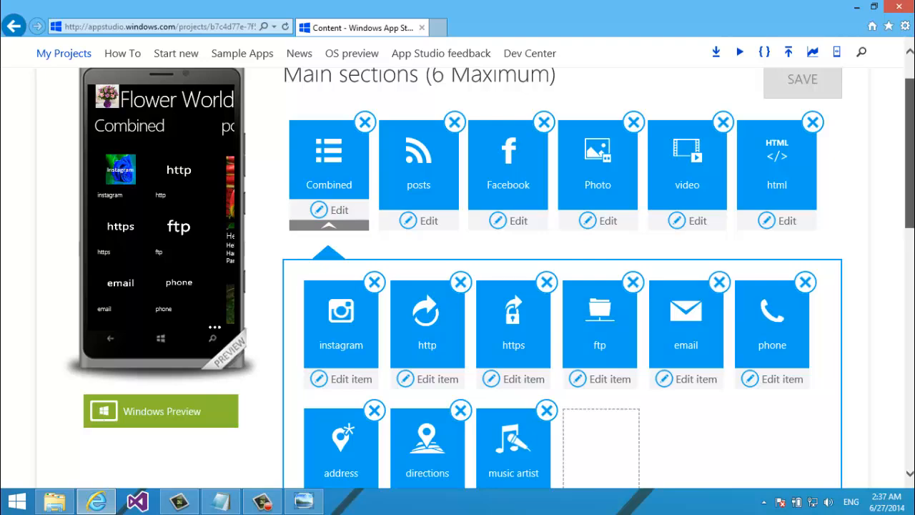
scroll(741, 321, "down", 4)
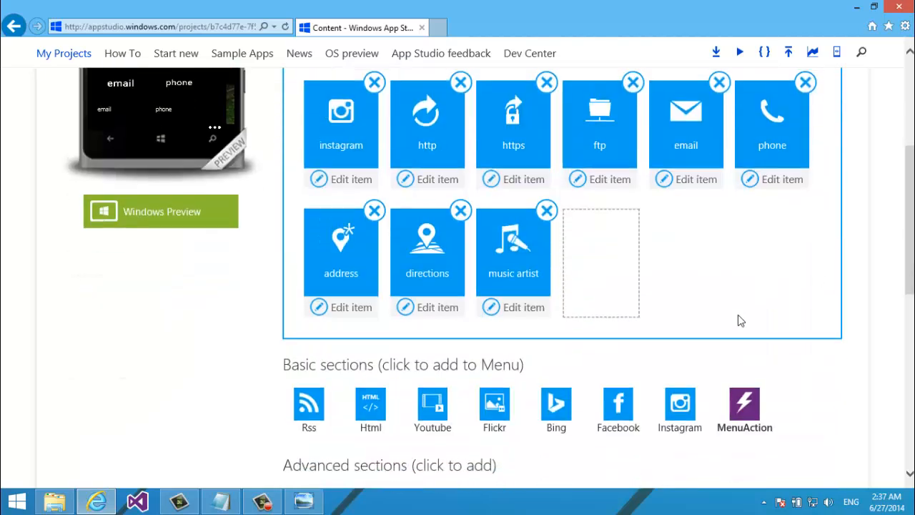
Add another MenuAction item with the Nokia Music - Play Artist Mix data configuration
left_click(750, 392)
left_click(284, 299)
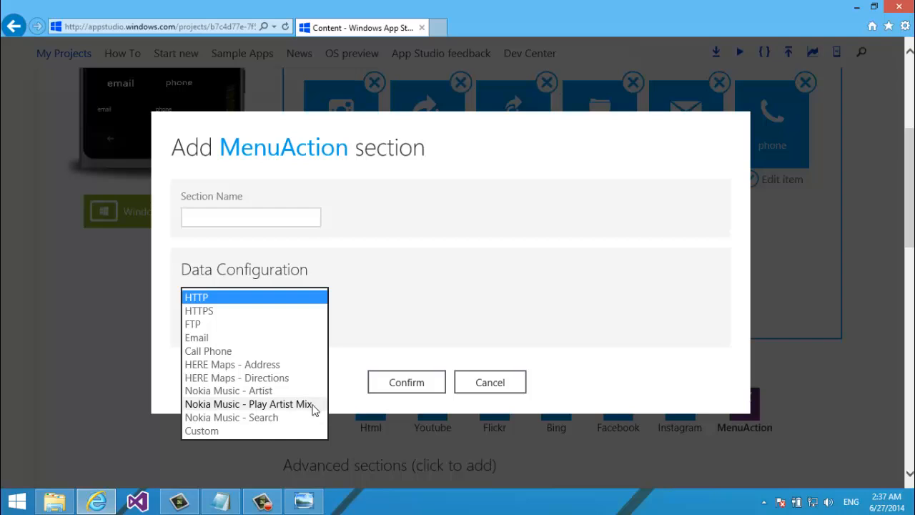
left_click(272, 405)
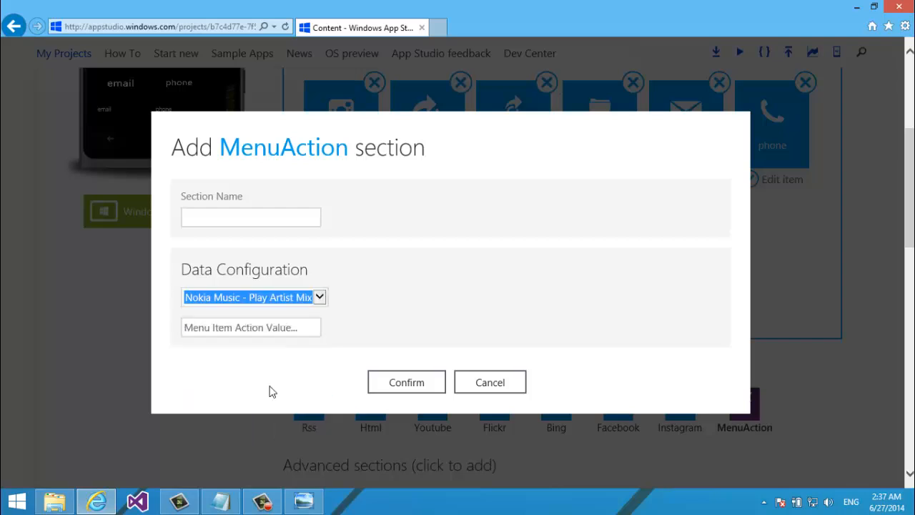
left_click(231, 215)
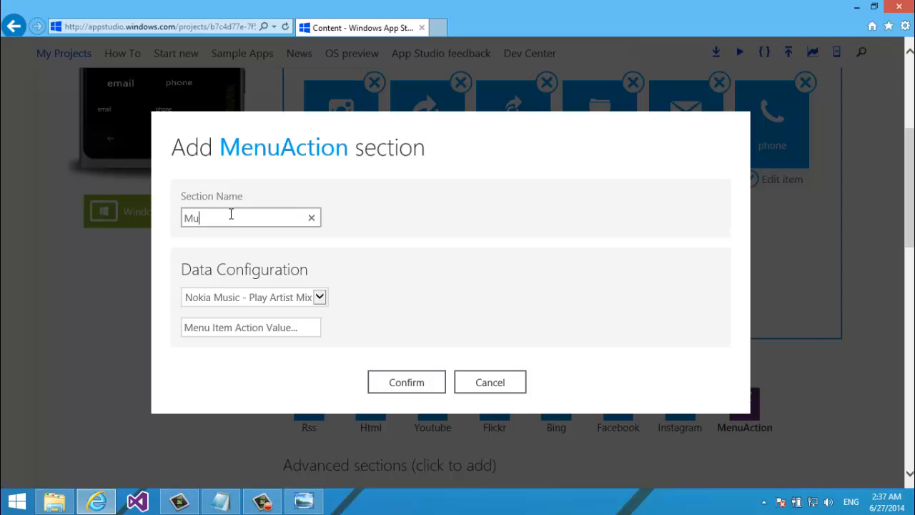
Finish naming the new MenuAction section 'Playlist' and move to the action value field
type("st")
key("Tab")
key("Tab")
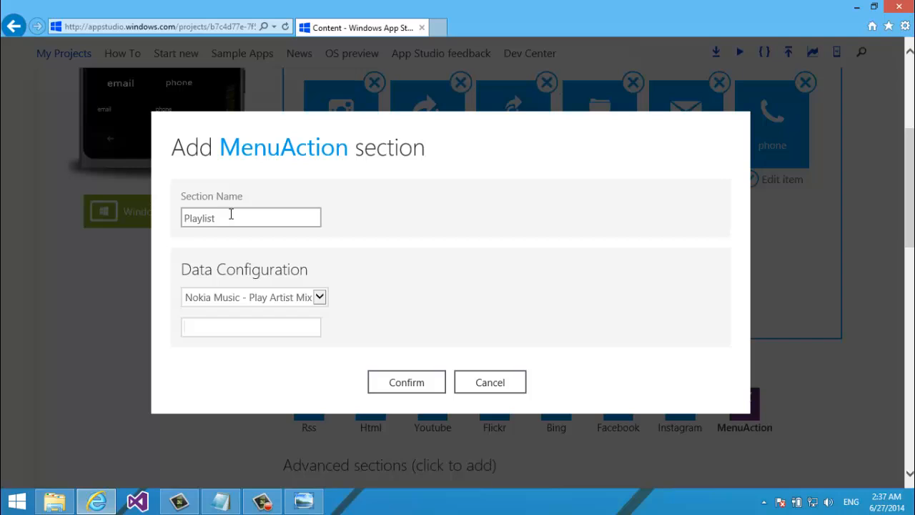
Open a new browser tab and load bing.com
left_click(439, 27)
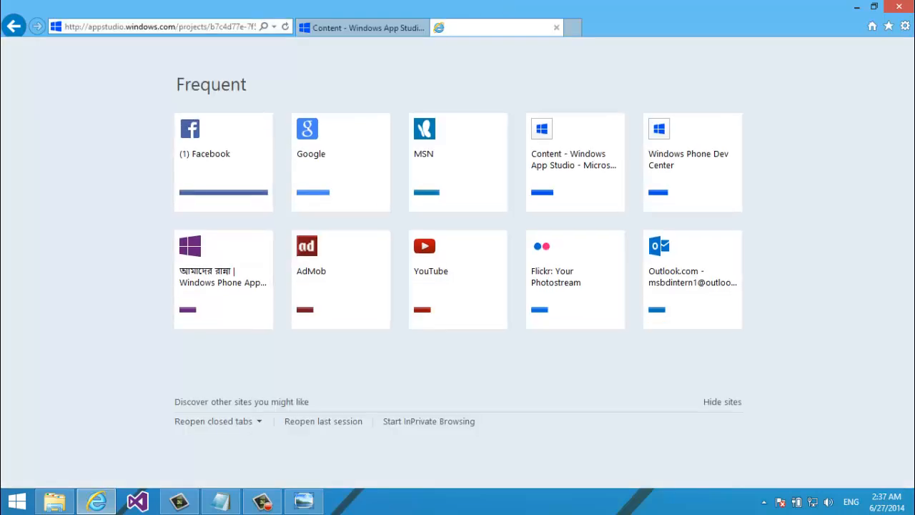
type("bing.com/")
left_click(160, 30)
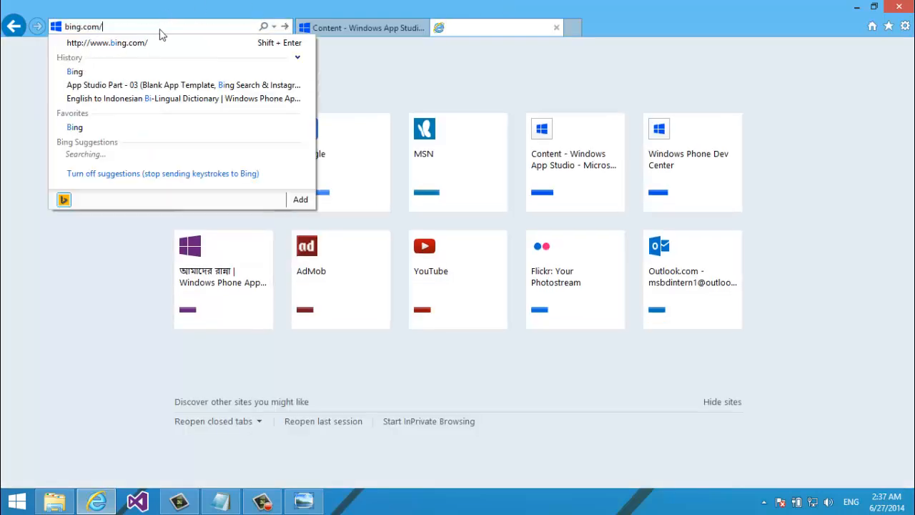
key("Return")
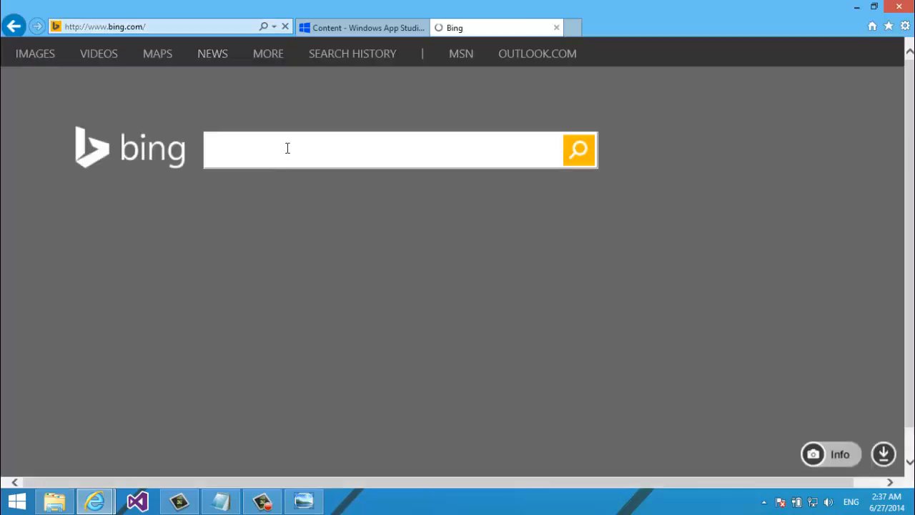
Search Bing for 'Blue band album' and scroll through the results
left_click(287, 148)
type("Elton Jon A")
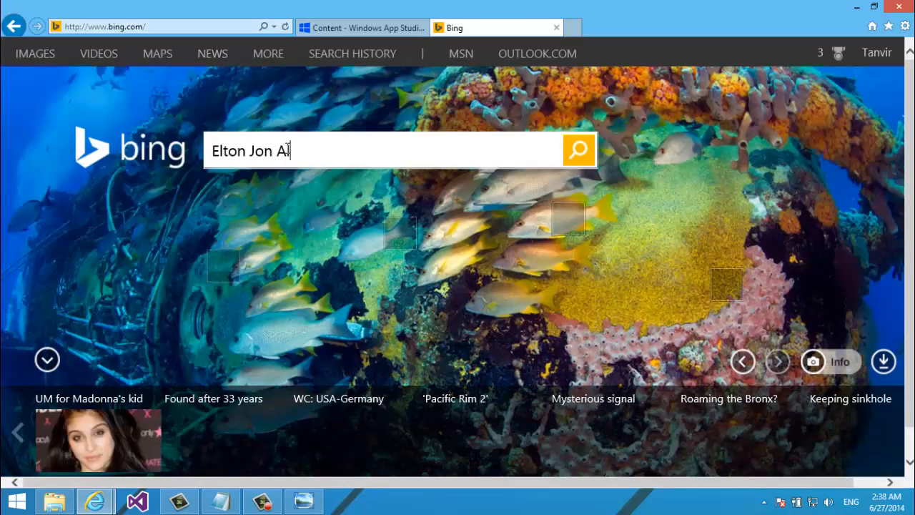
key("BackSpace")
key("BackSpace")
key("BackSpace")
type("hn Al")
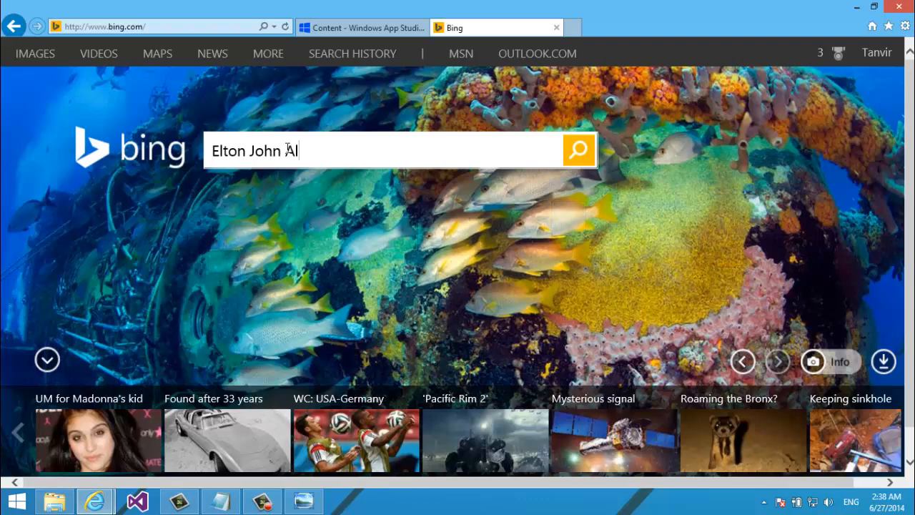
type("b")
key("BackSpace")
type("Blue band album")
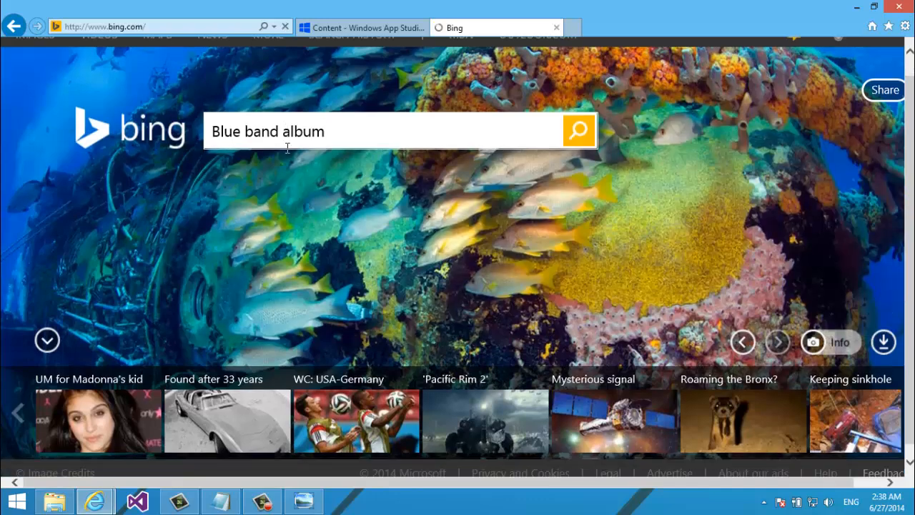
scroll(286, 149, "down", 3)
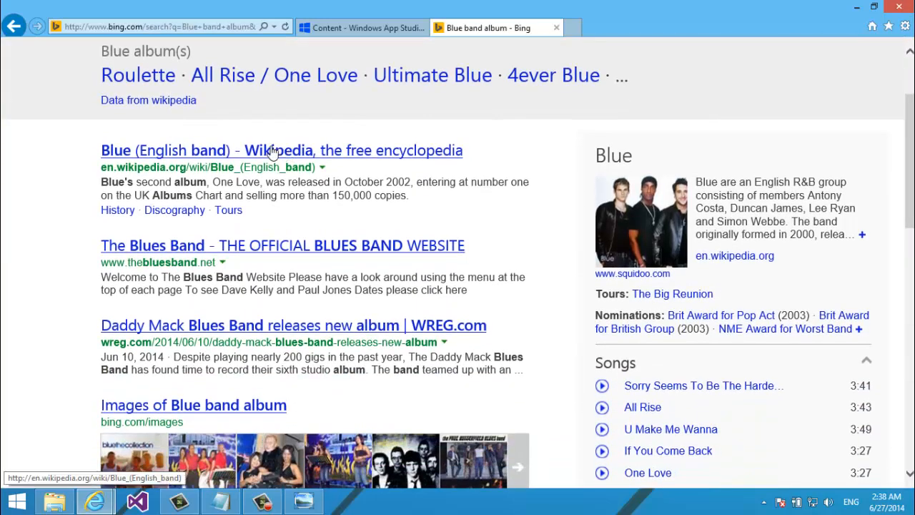
Open the Blue (English band) Wikipedia article from the results and scroll through it
middle_click(279, 149)
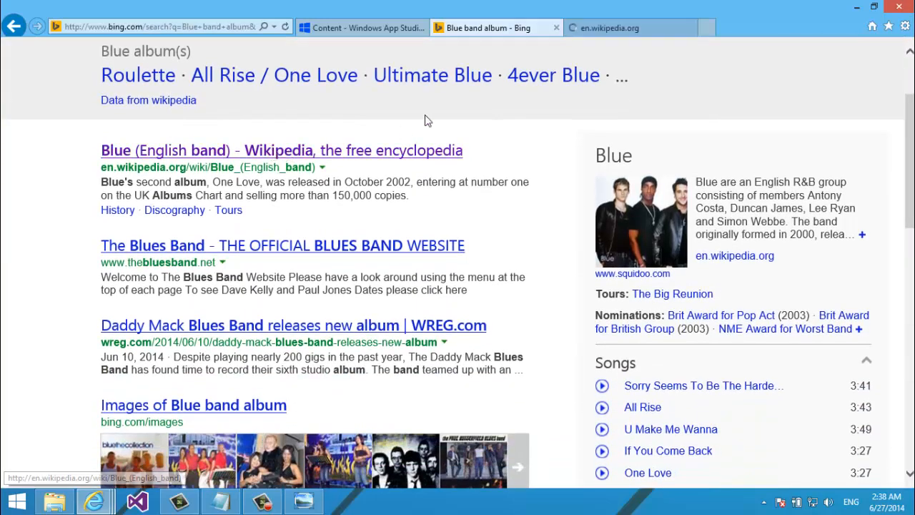
left_click(588, 31)
scroll(587, 31, "down", 20)
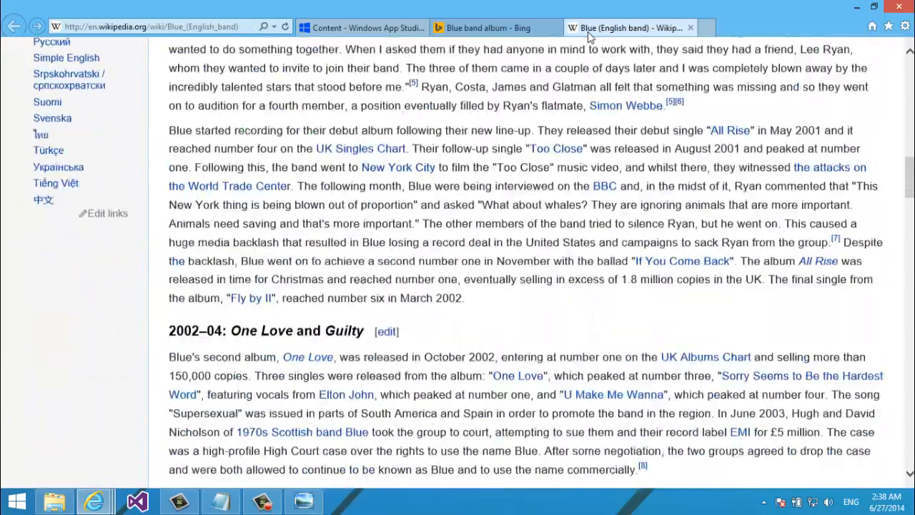
scroll(587, 36, "down", 5)
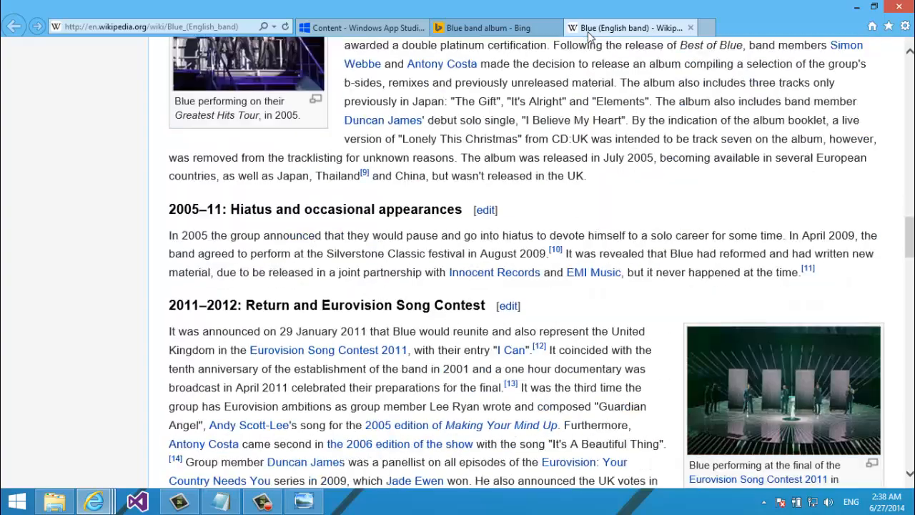
scroll(588, 36, "up", 5)
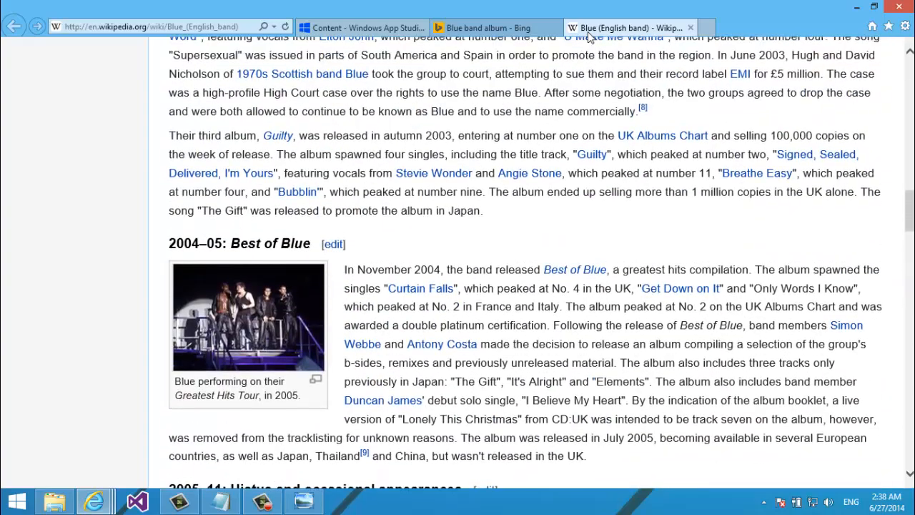
scroll(588, 31, "up", 5)
scroll(588, 31, "down", 5)
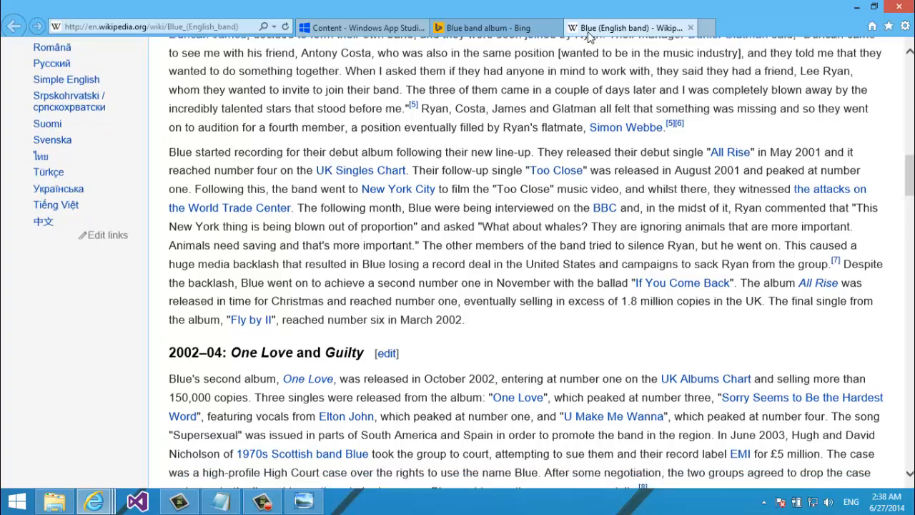
scroll(588, 32, "up", 5)
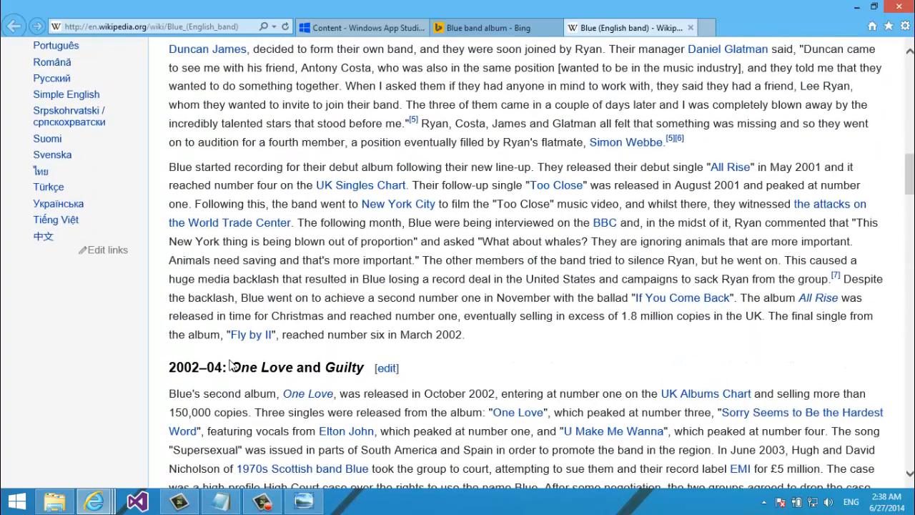
Copy the album title 'One Love and Guilty' and go back to App Studio
left_click_drag(231, 365, 366, 379)
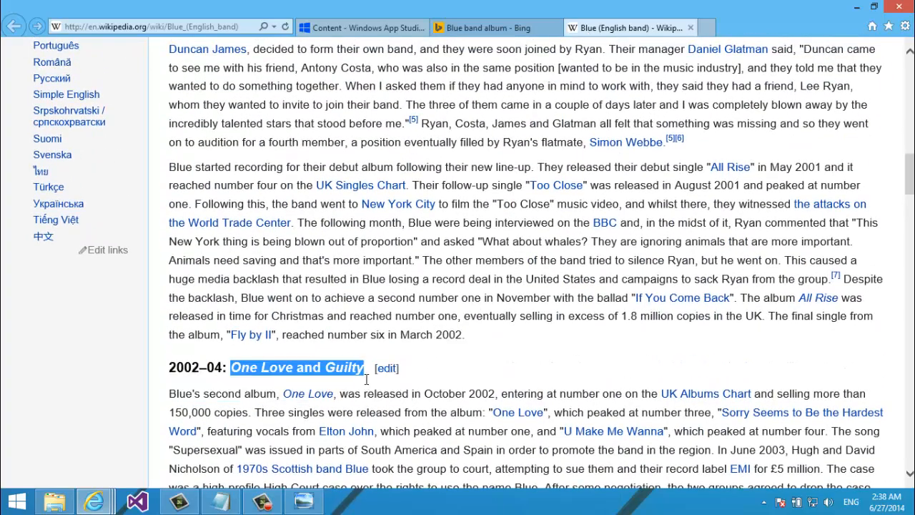
key("ctrl+c")
left_click(361, 27)
Paste 'One Love and Guilty' as the action value, confirm the Playlist item, and save
key("ctrl+v")
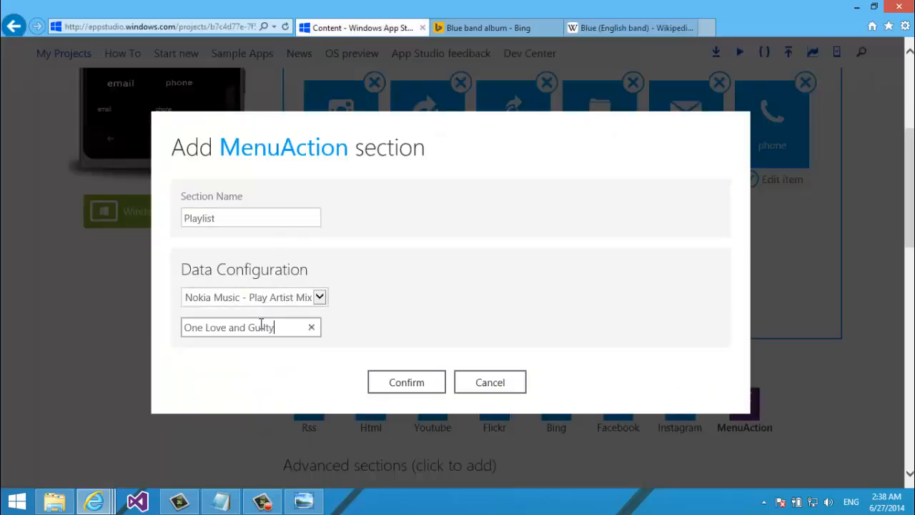
left_click(393, 396)
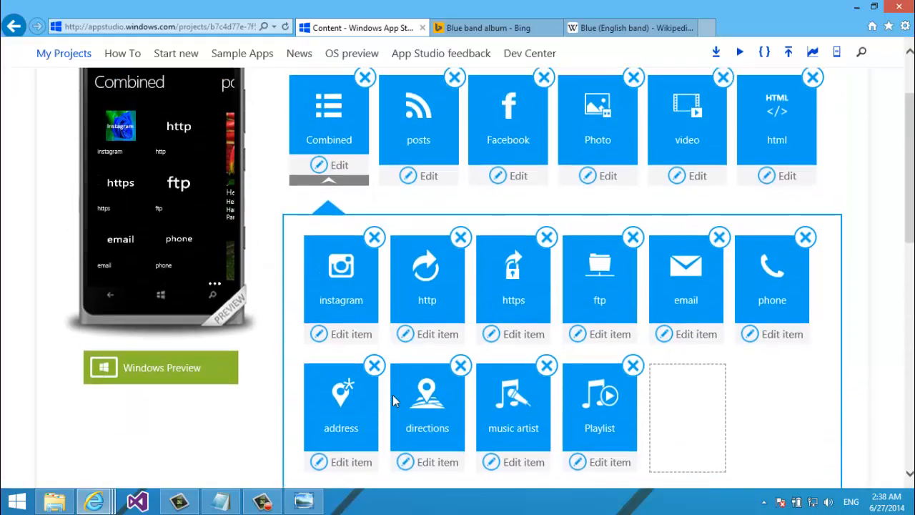
scroll(393, 395, "up", 3)
left_click(833, 229)
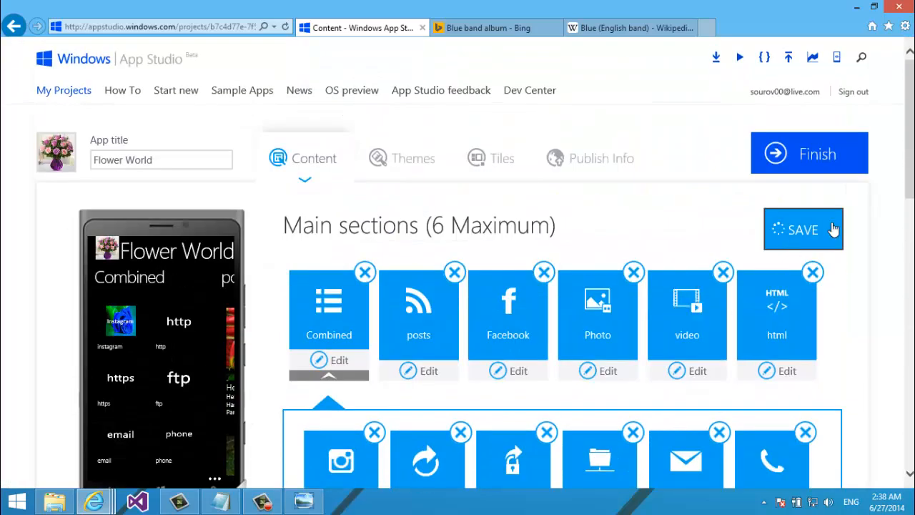
left_click_drag(910, 172, 910, 246)
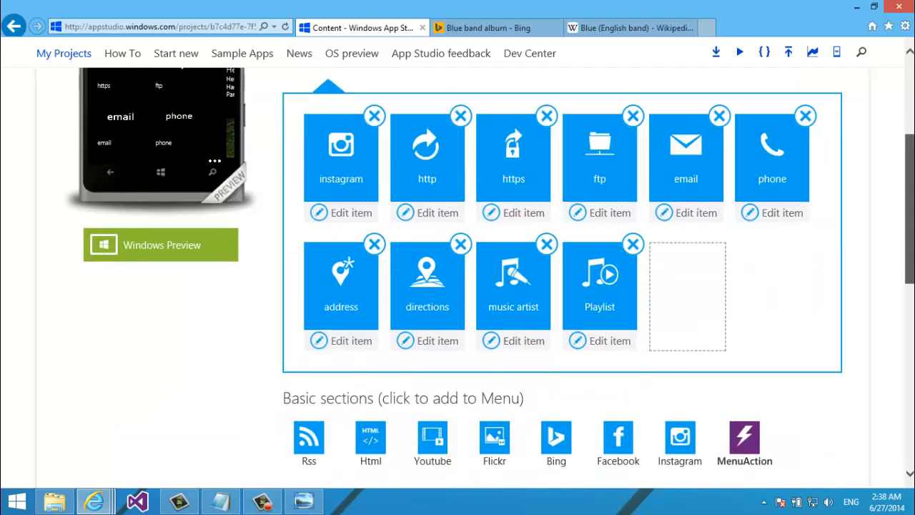
Add a MenuAction section with Nokia Music - Search and start naming it MusicByName
left_click(747, 442)
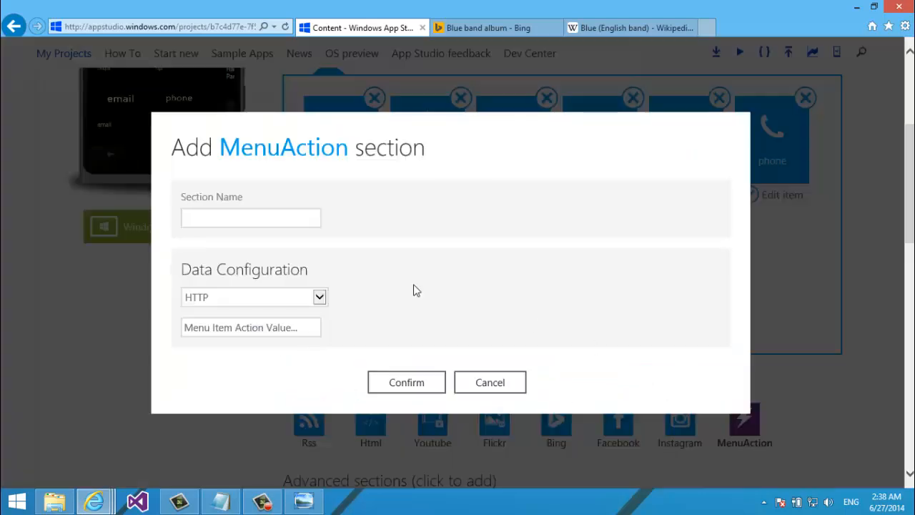
left_click(312, 300)
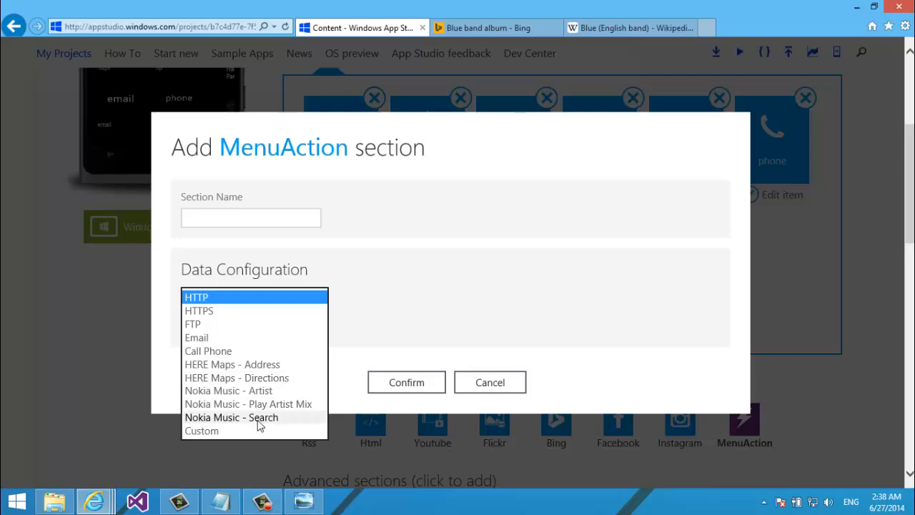
left_click(259, 420)
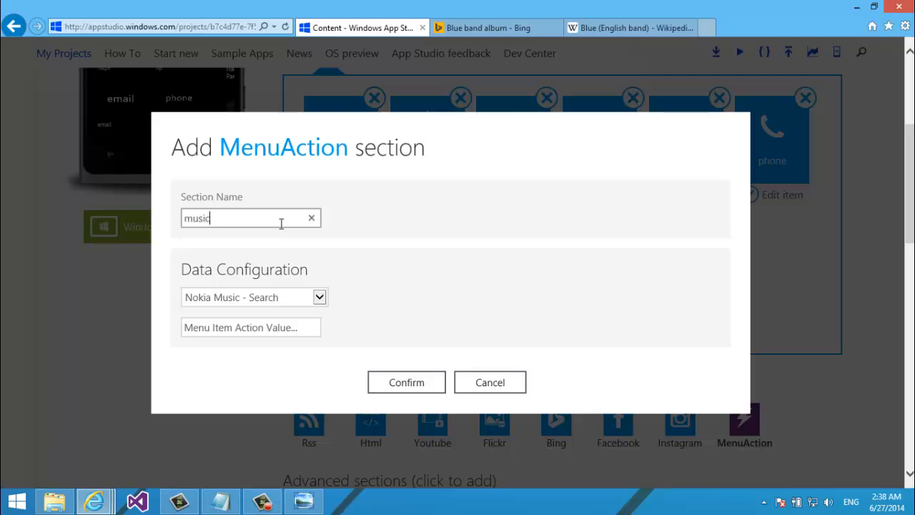
key("ctrl+a")
type("M")
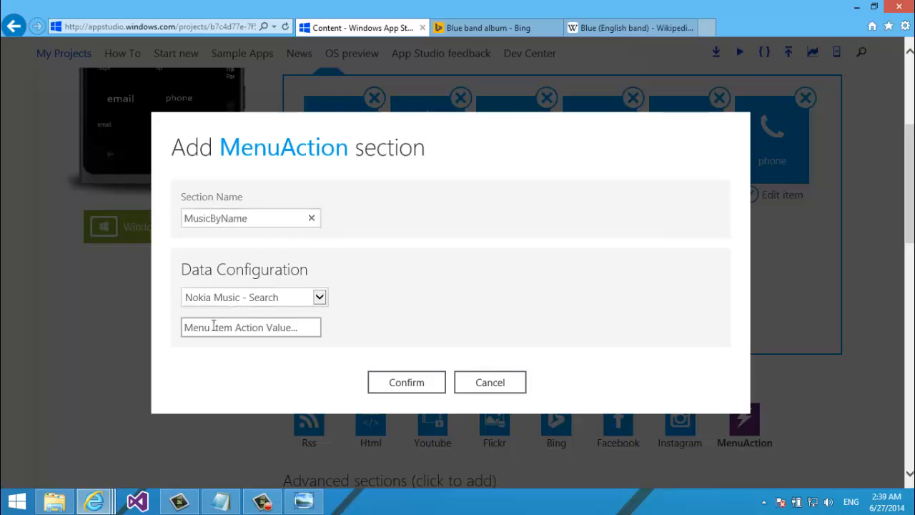
From the Blue article, open the One Love album page and select the track title 'One Love'
left_click(646, 30)
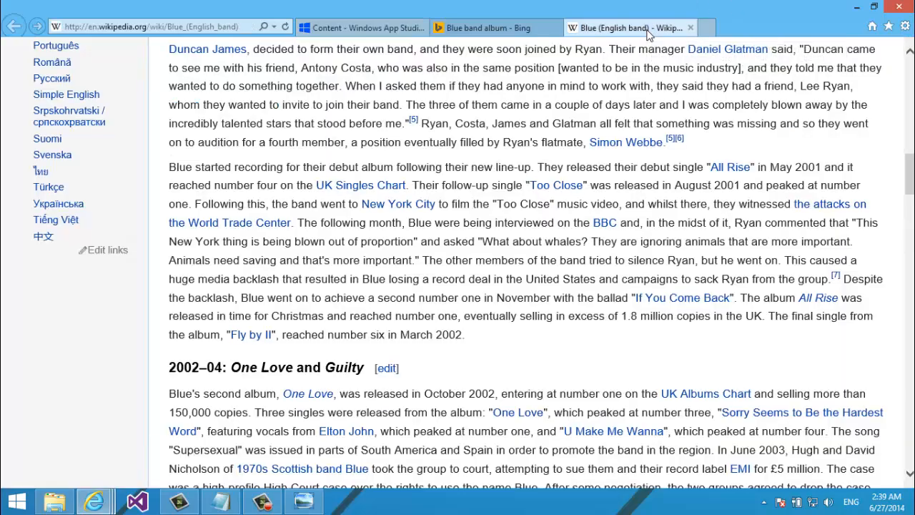
scroll(649, 33, "down", 10)
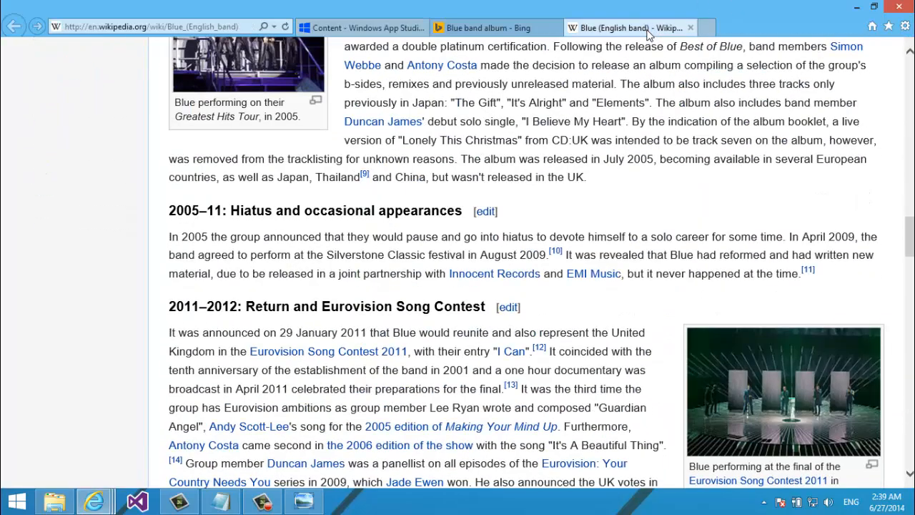
scroll(649, 32, "down", 15)
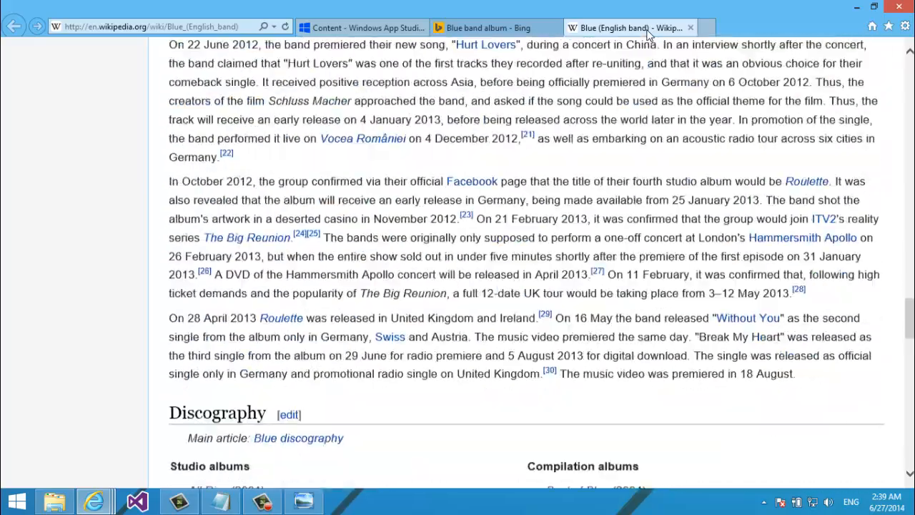
scroll(648, 33, "up", 5)
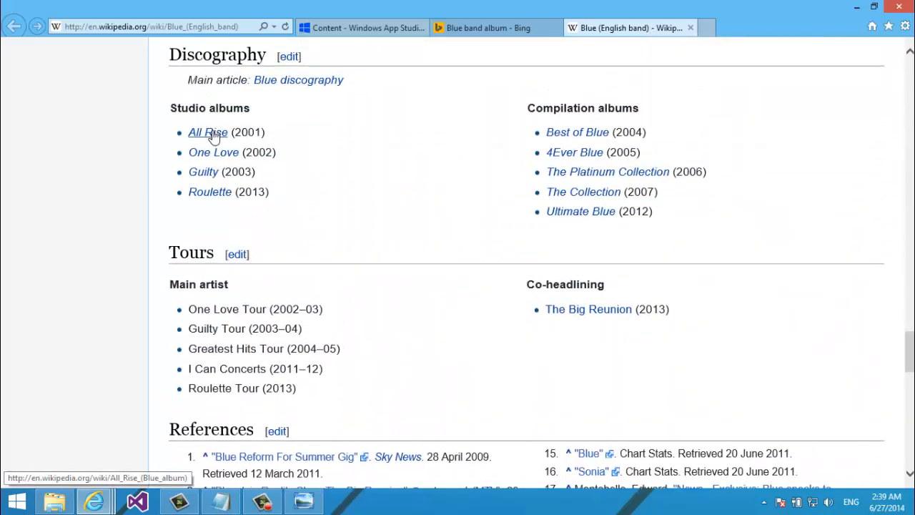
left_click(213, 151)
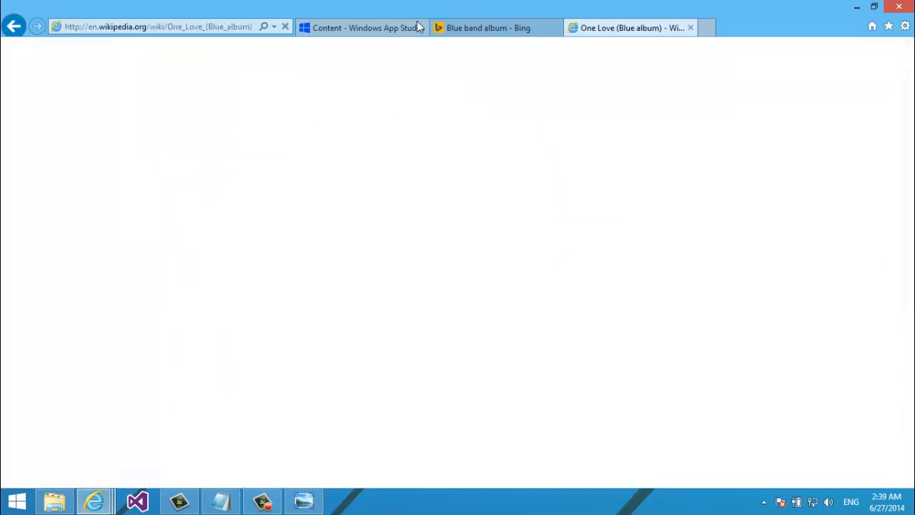
scroll(395, 40, "down", 2)
scroll(395, 39, "down", 10)
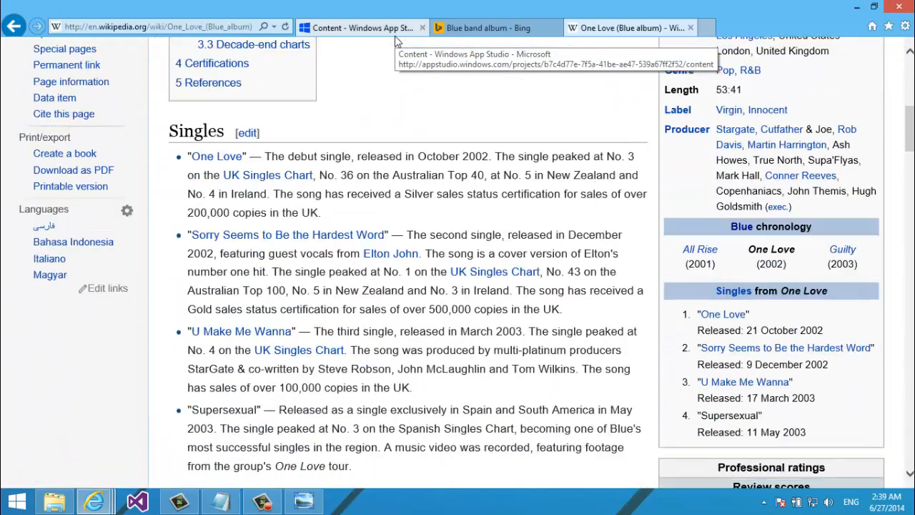
scroll(396, 40, "up", 1)
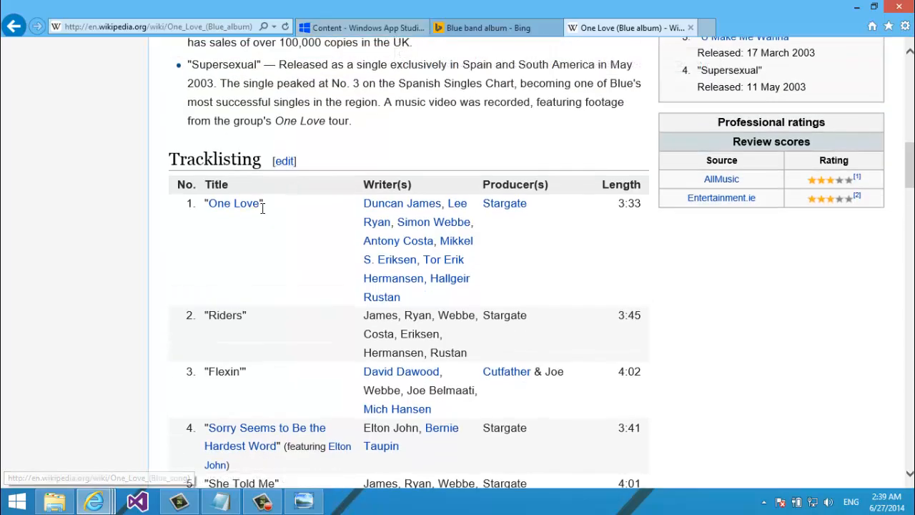
left_click_drag(261, 203, 207, 208)
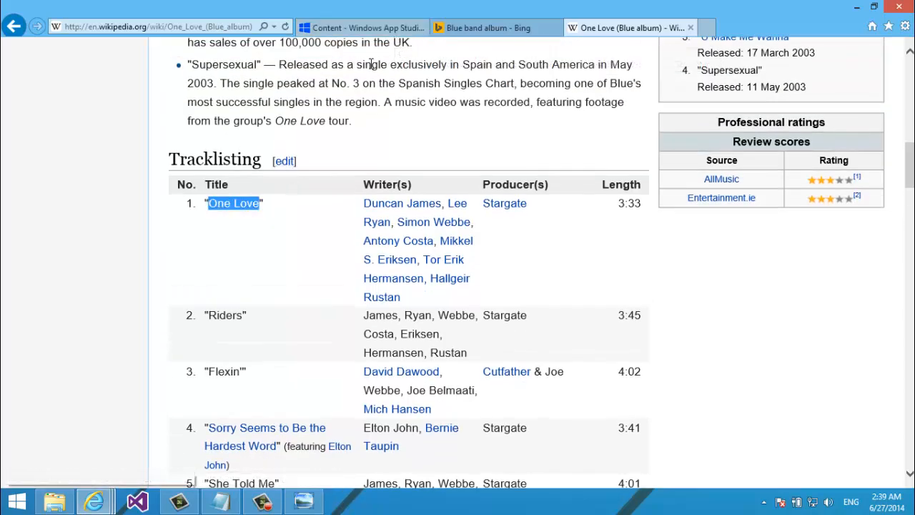
left_click(363, 28)
Paste 'One Love' into the MusicByName item's action value field
left_click(297, 328)
key("ctrl+v")
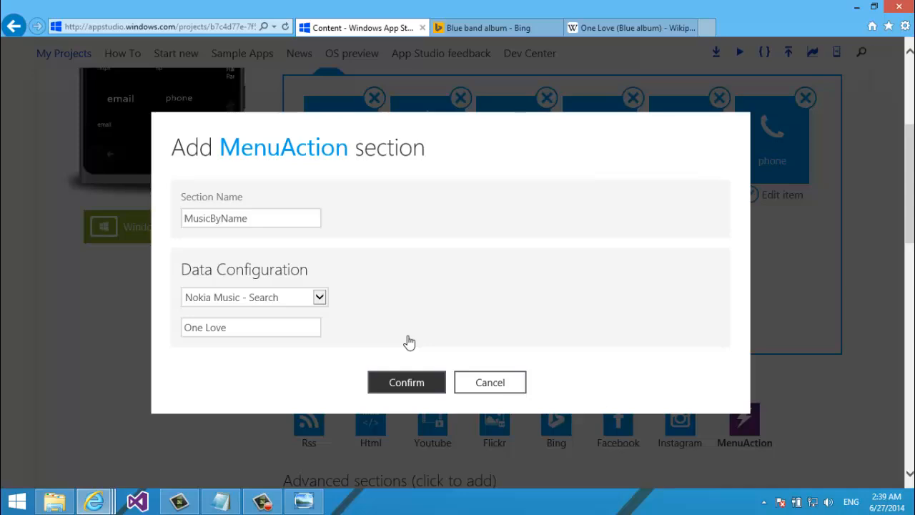
scroll(408, 335, "down", 1)
scroll(407, 335, "up", 3)
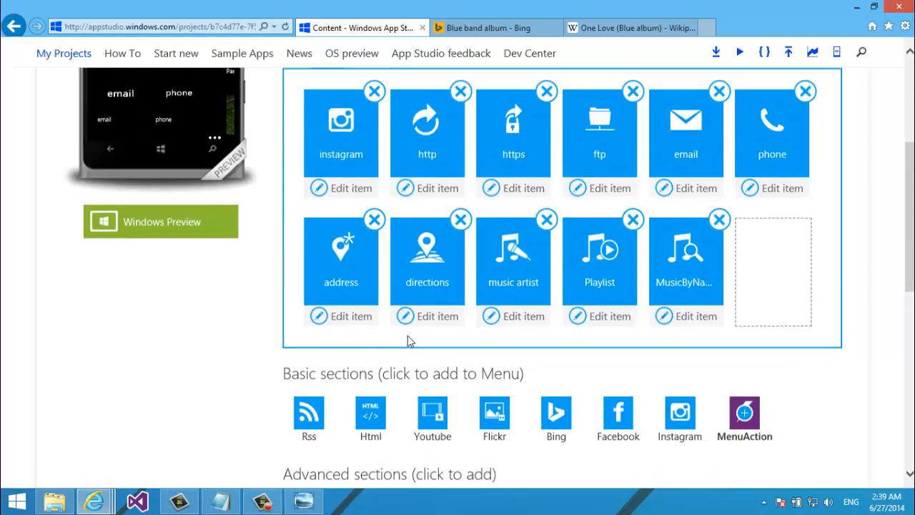
scroll(822, 250, "up", 3)
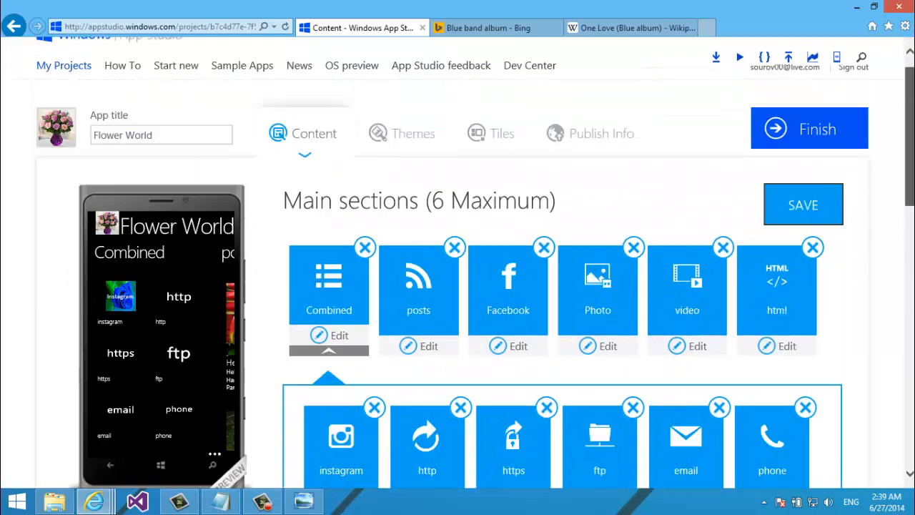
Save the project with the new MusicByName item
left_click(814, 249)
scroll(814, 249, "down", 5)
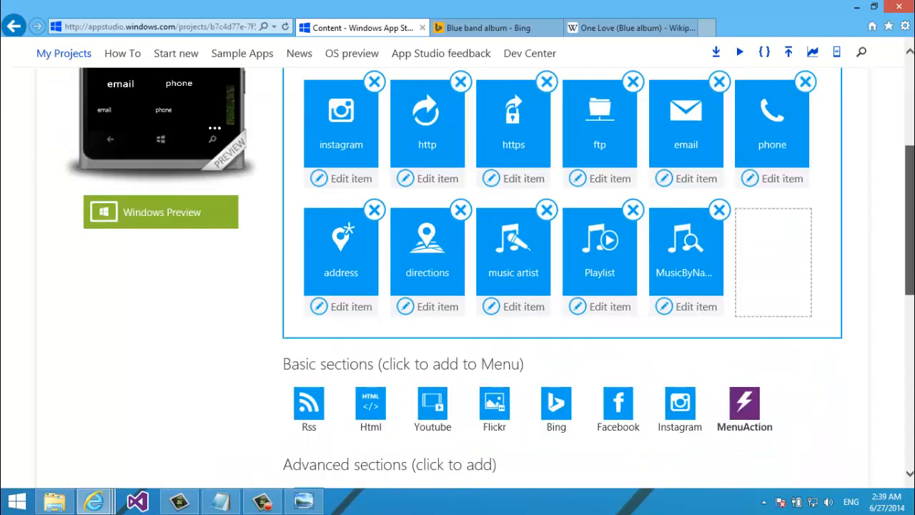
scroll(608, 436, "up", 3)
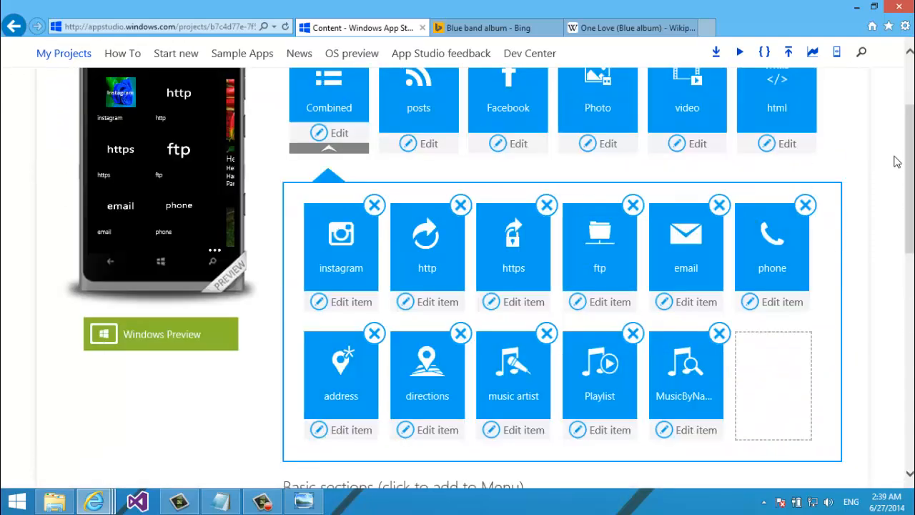
Give the Playlist item the music.png icon from the computer and save it
left_click(604, 437)
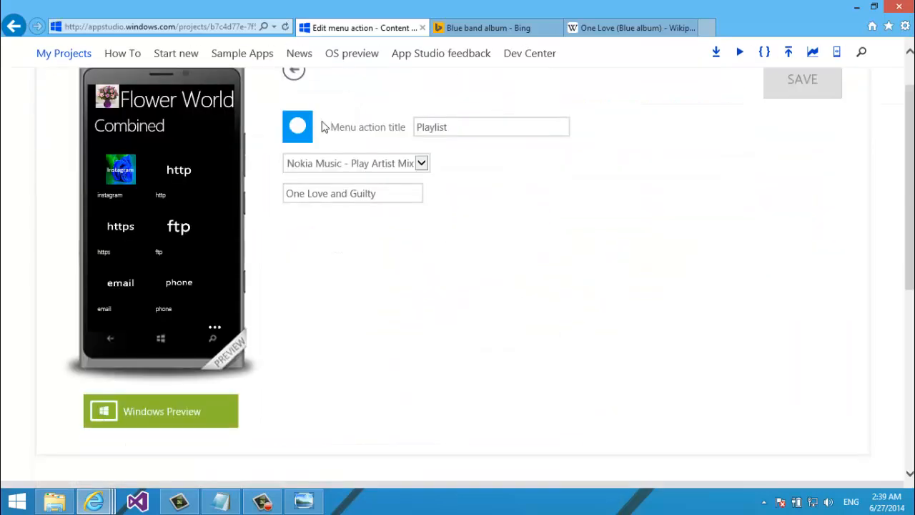
left_click(300, 128)
left_click(205, 275)
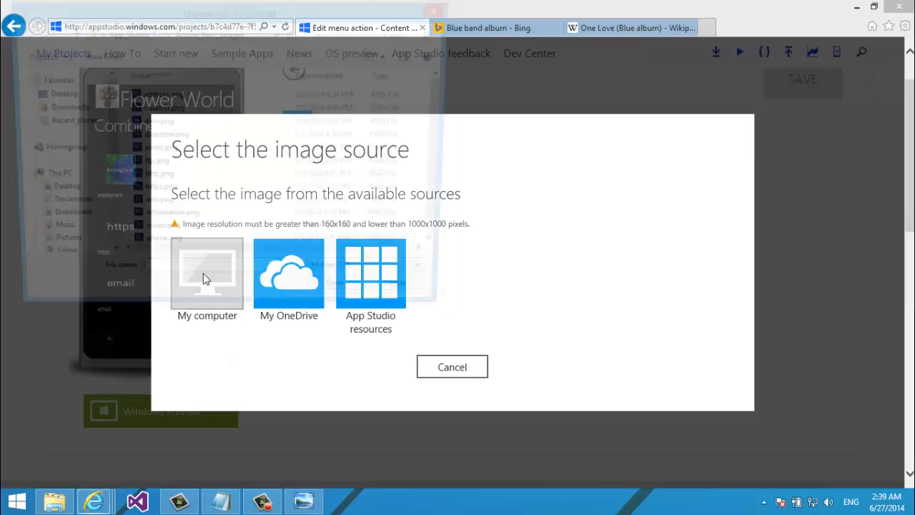
left_click_drag(449, 125, 445, 158)
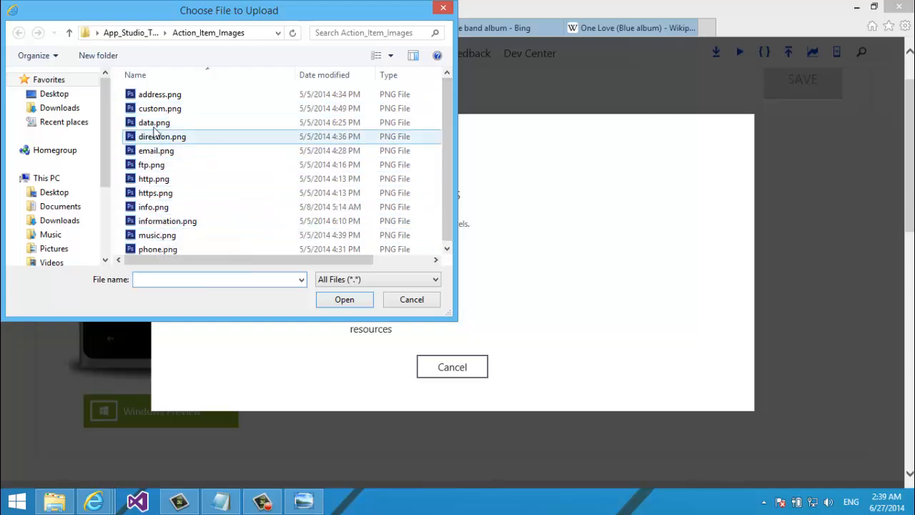
double_click(156, 236)
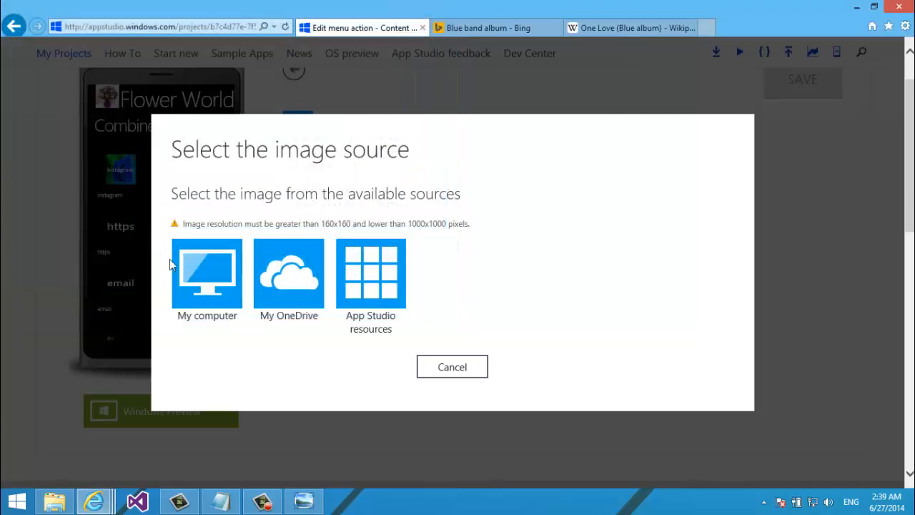
left_click(441, 319)
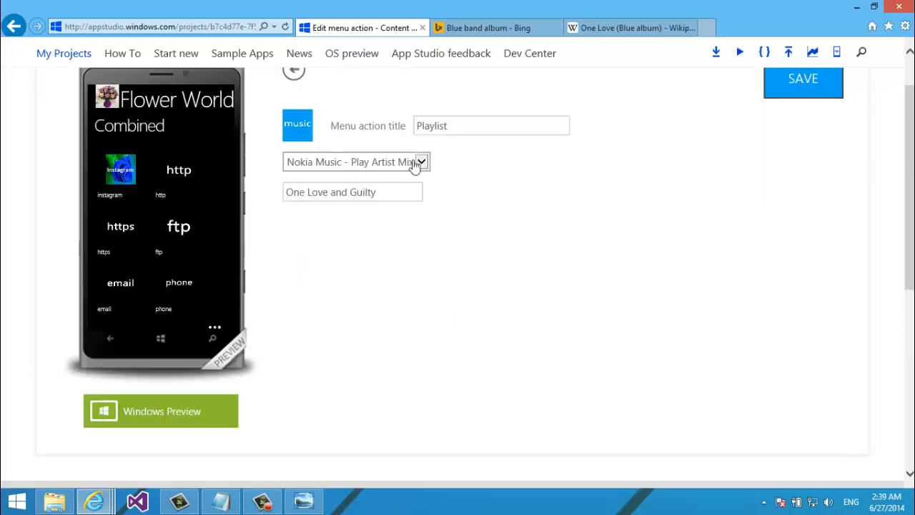
left_click(780, 92)
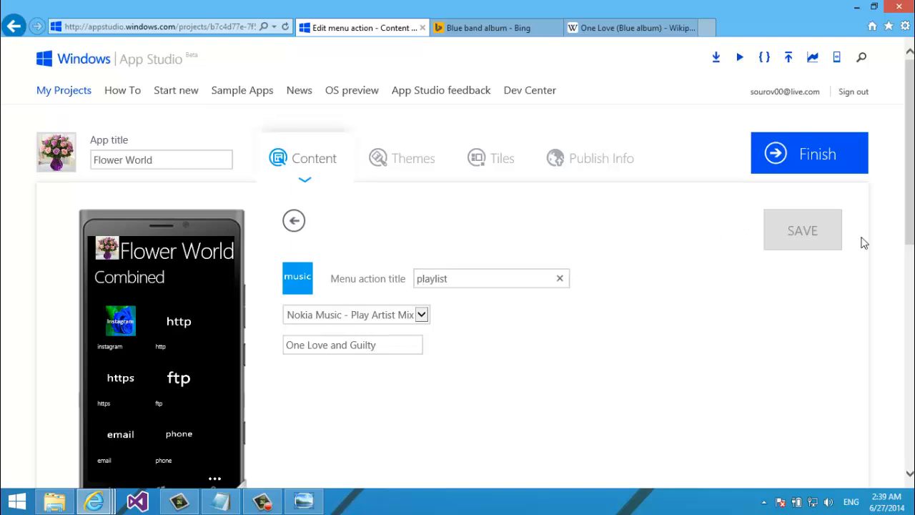
left_click(827, 240)
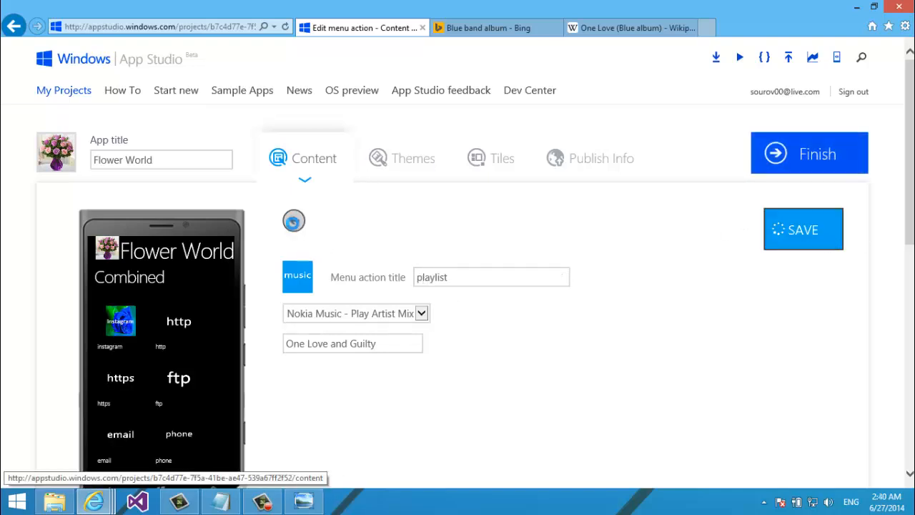
Return to the main sections list, accepting the leave-page warning
left_click(293, 220)
left_click(395, 289)
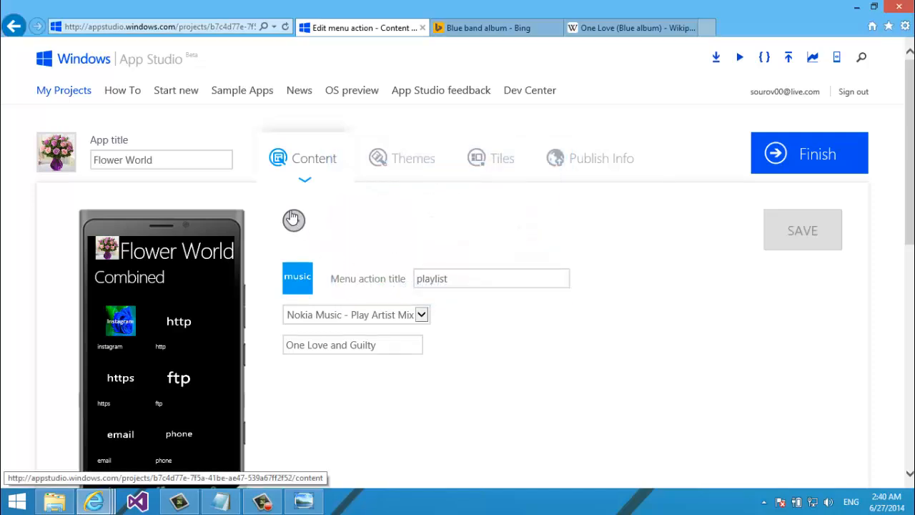
left_click(294, 220)
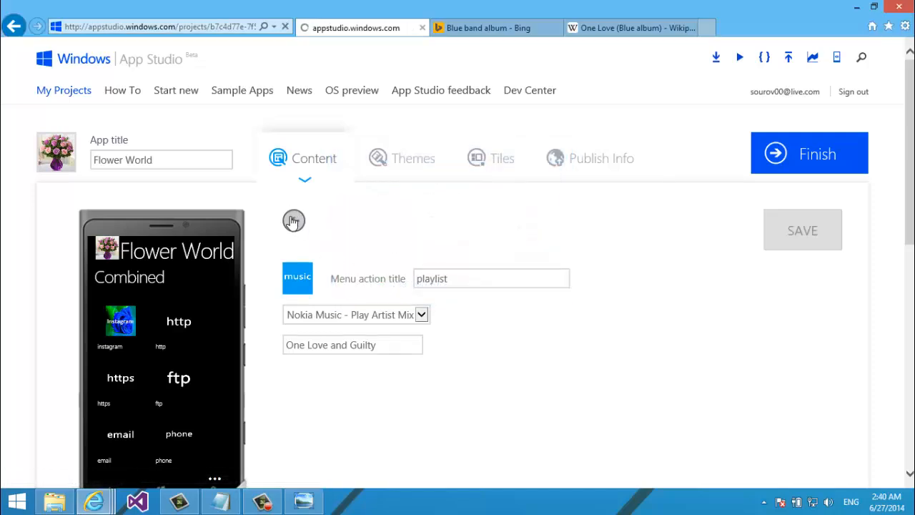
scroll(292, 223, "down", 5)
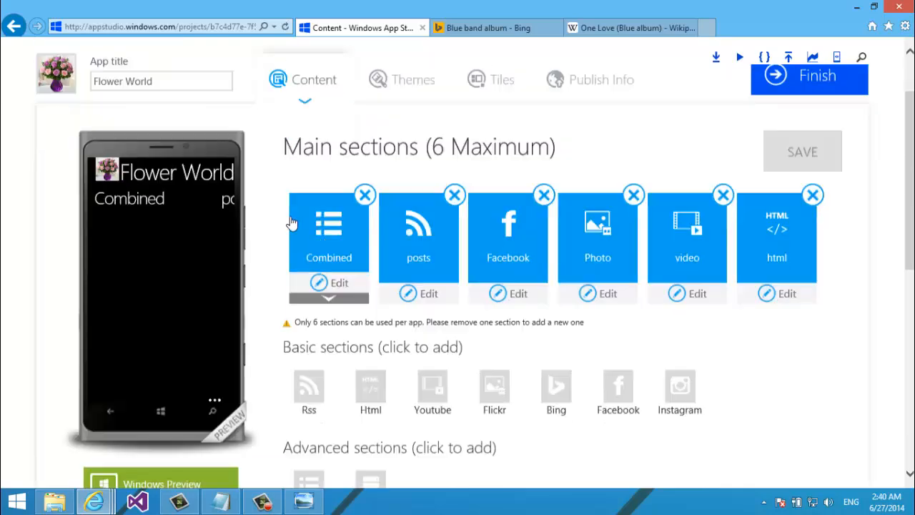
scroll(291, 224, "up", 2)
scroll(291, 223, "up", 1)
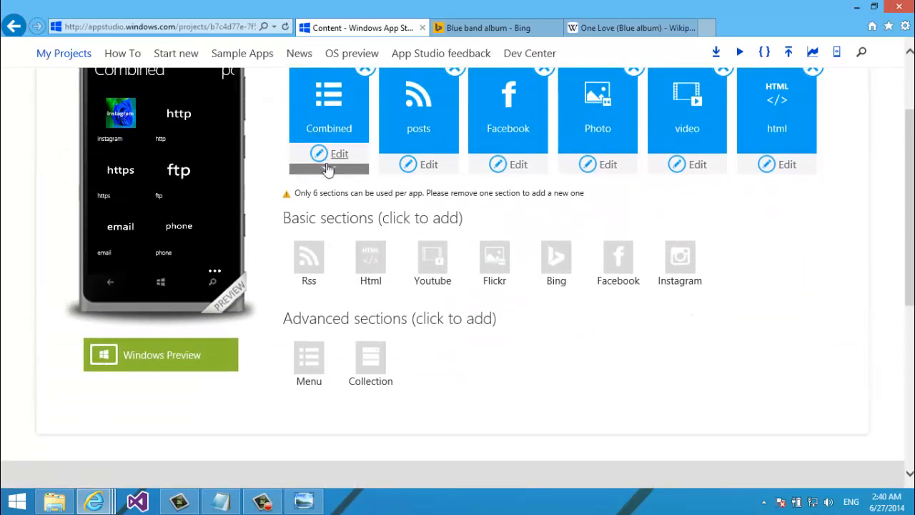
Expand Combined and retitle the MusicByName item to 'music by name'
left_click(328, 170)
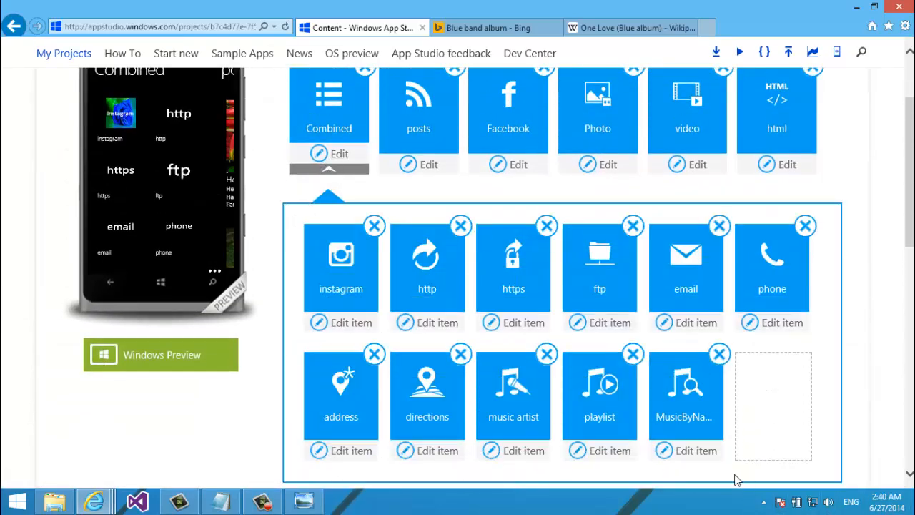
left_click(690, 451)
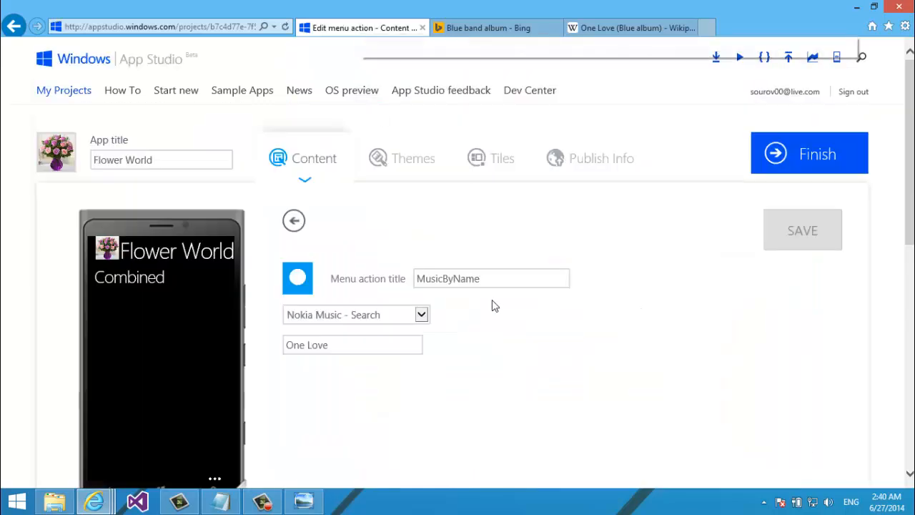
double_click(490, 283)
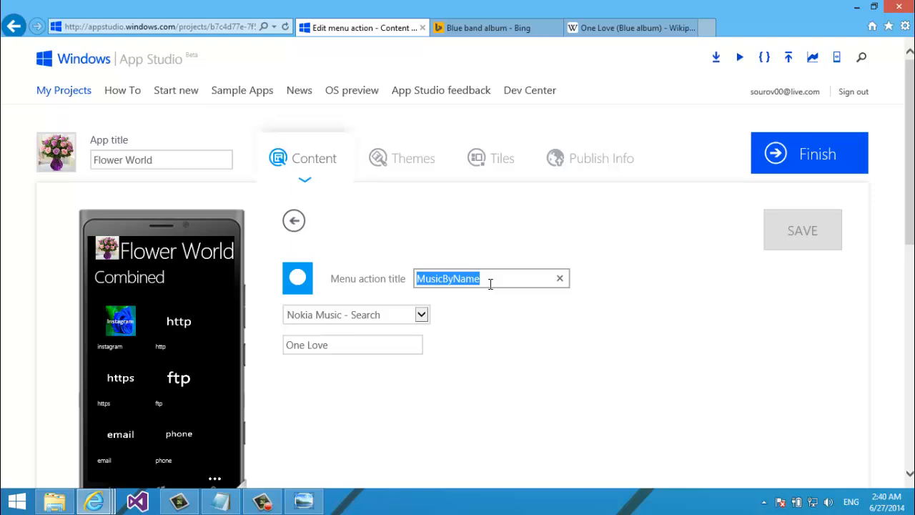
type("m")
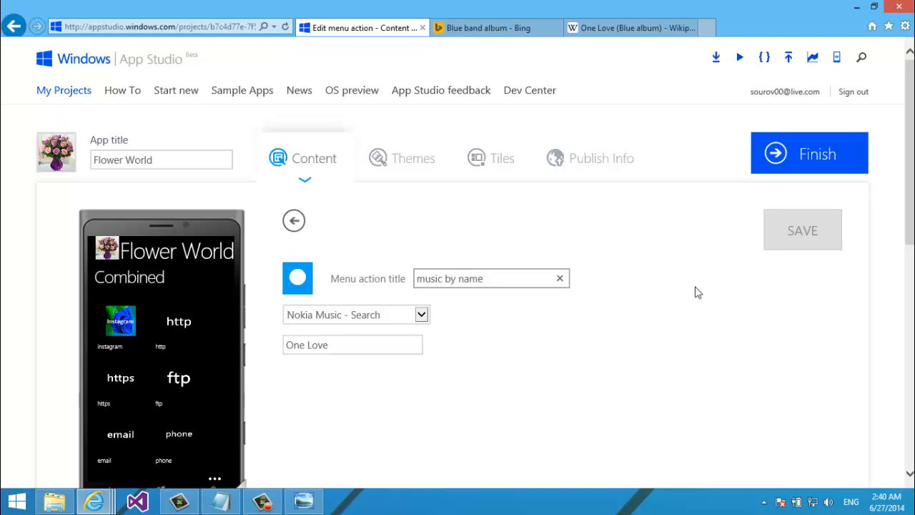
scroll(698, 292, "down", 3)
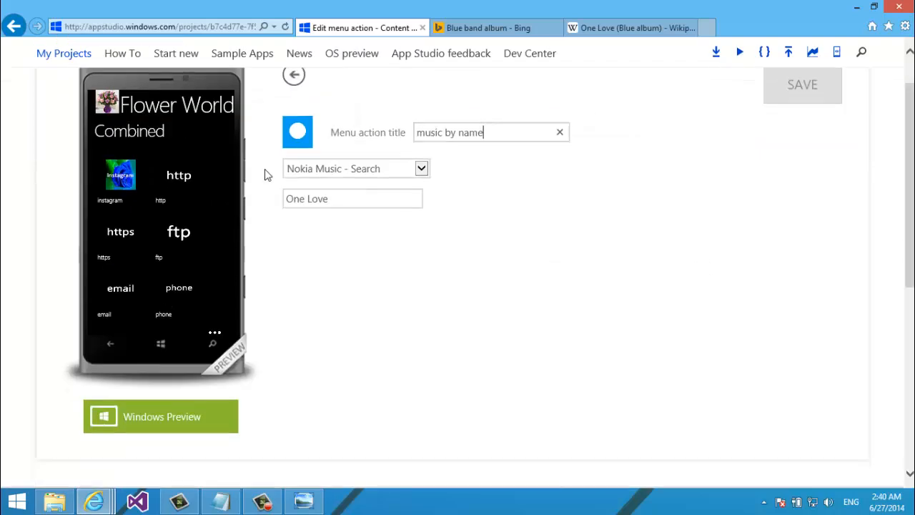
Upload music.png as its image, save, and go back to the sections page
left_click(299, 132)
left_click(202, 314)
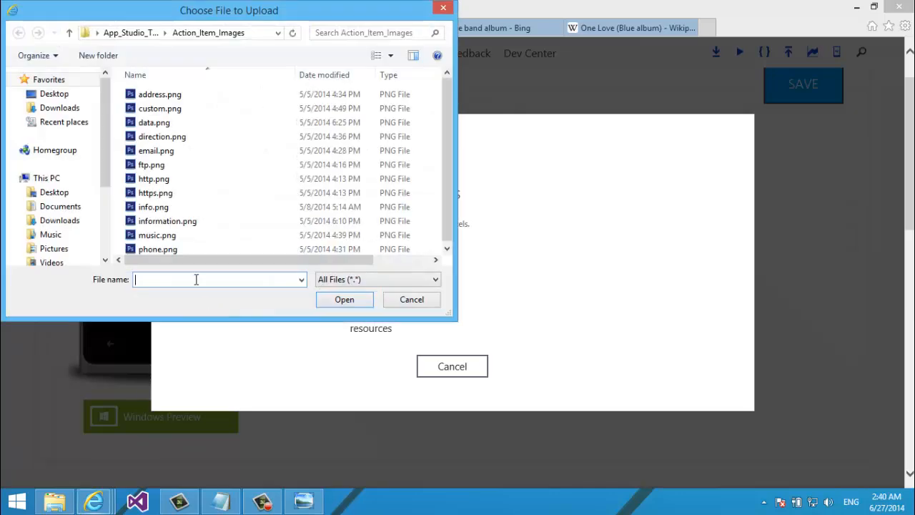
double_click(150, 234)
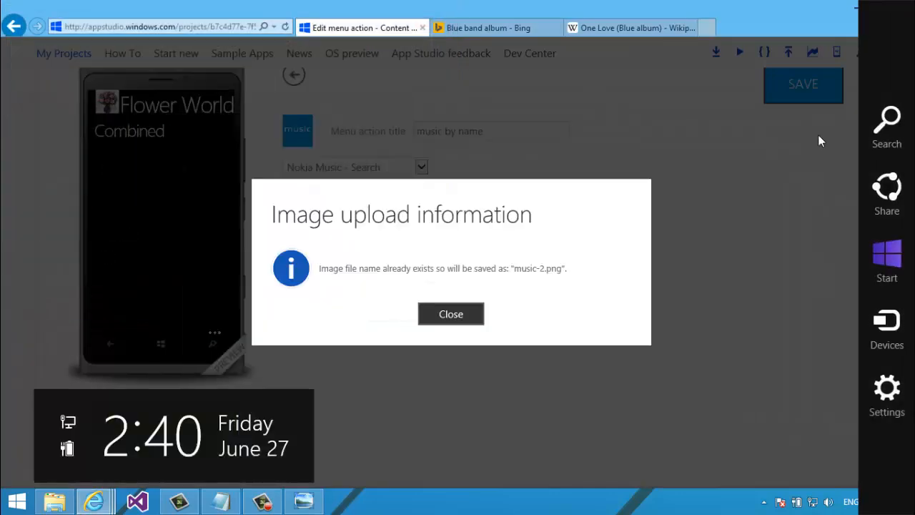
left_click(451, 314)
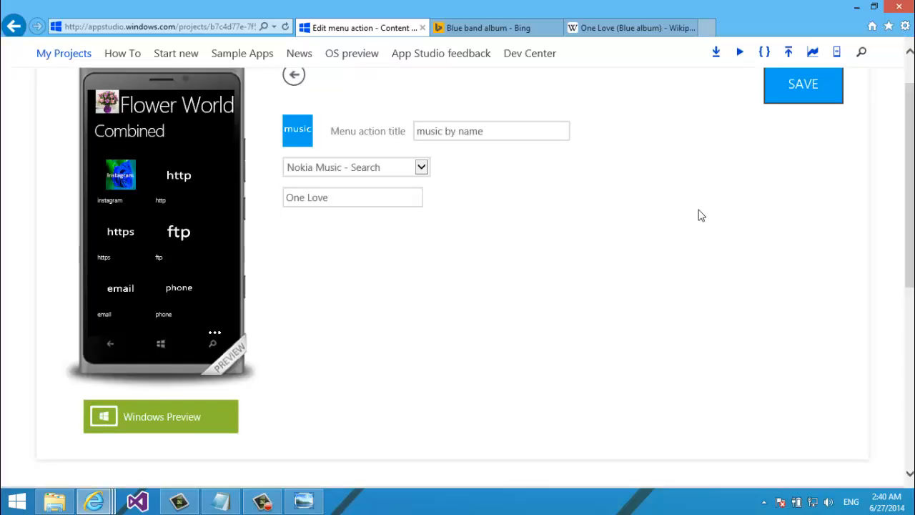
left_click(799, 107)
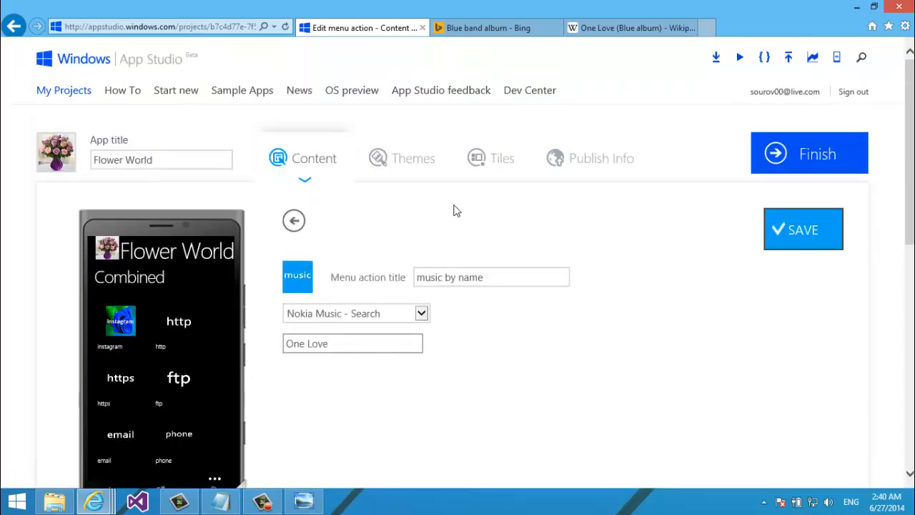
left_click(291, 236)
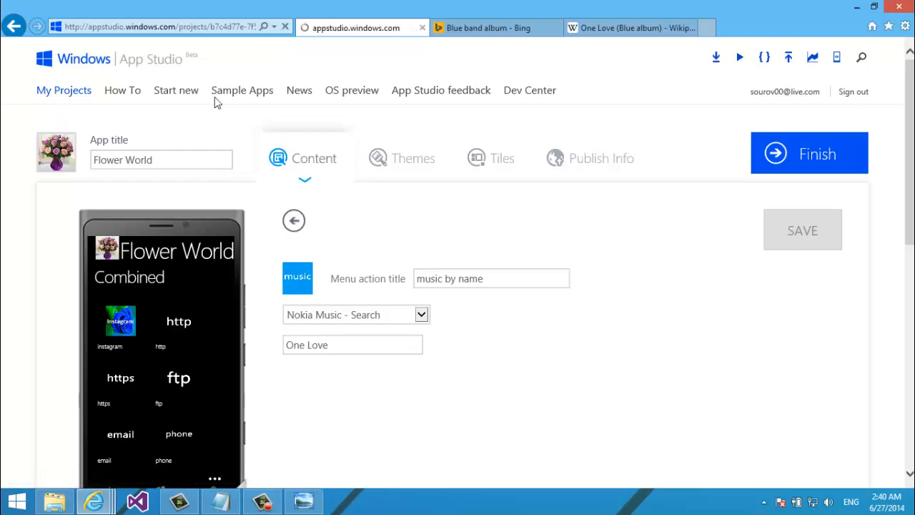
scroll(214, 96, "down", 5)
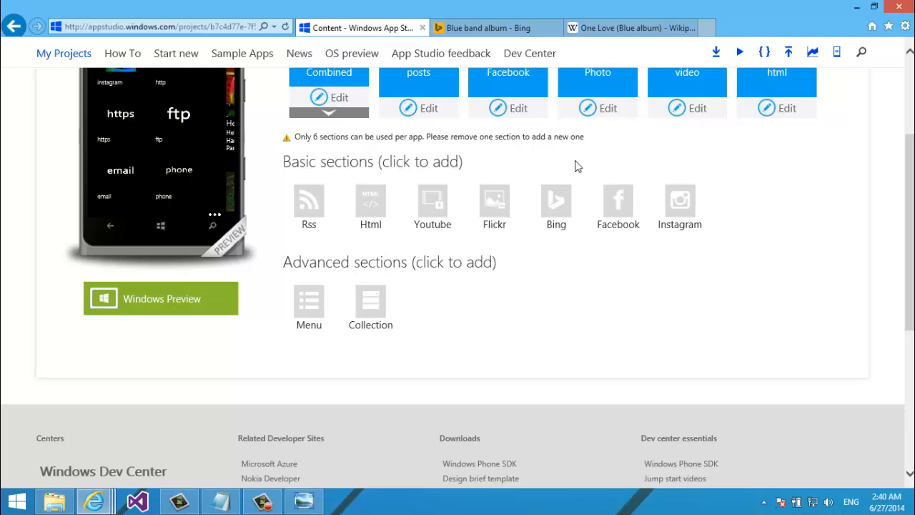
Expand Combined to show its items, then start a Custom MenuAction and cancel it
left_click(335, 114)
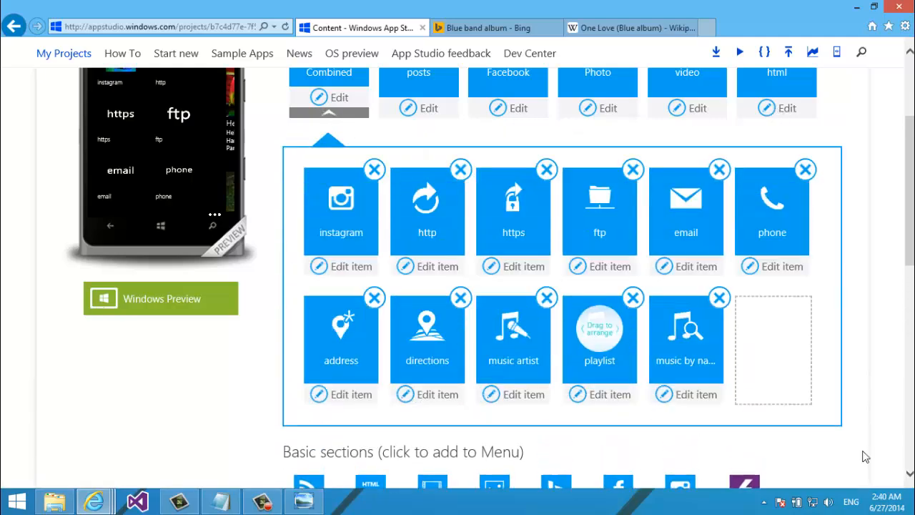
scroll(821, 325, "down", 1)
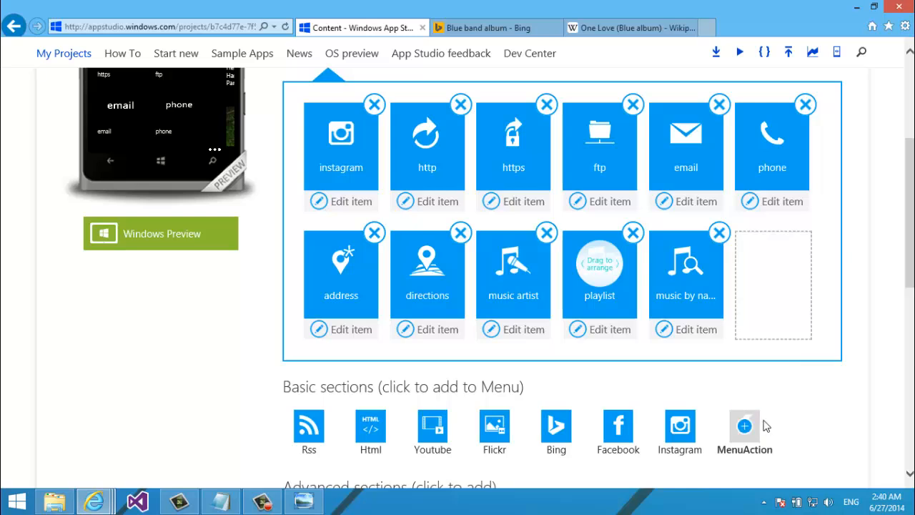
left_click(746, 424)
left_click(268, 293)
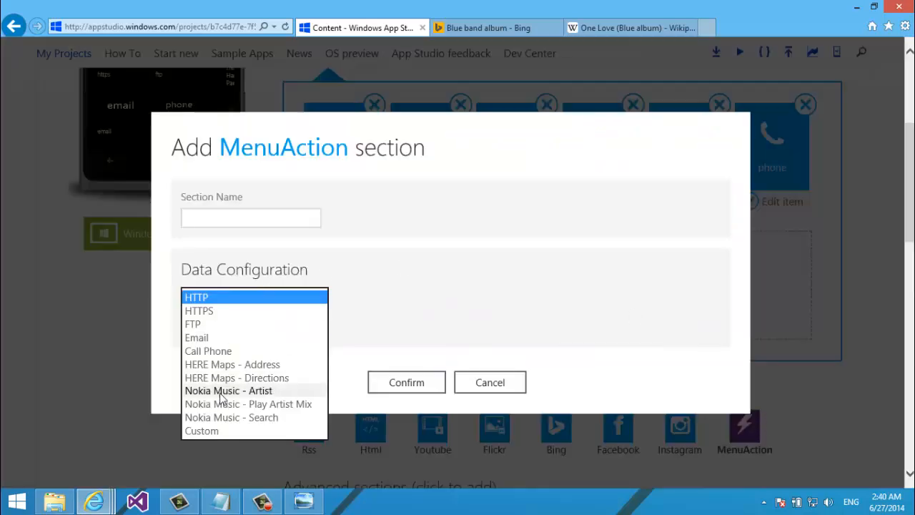
left_click(198, 431)
left_click(222, 329)
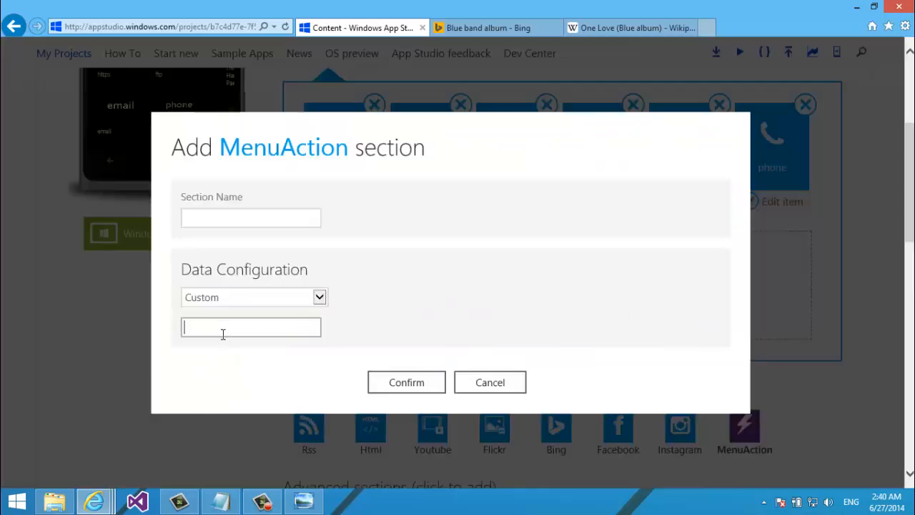
type("adasfklk")
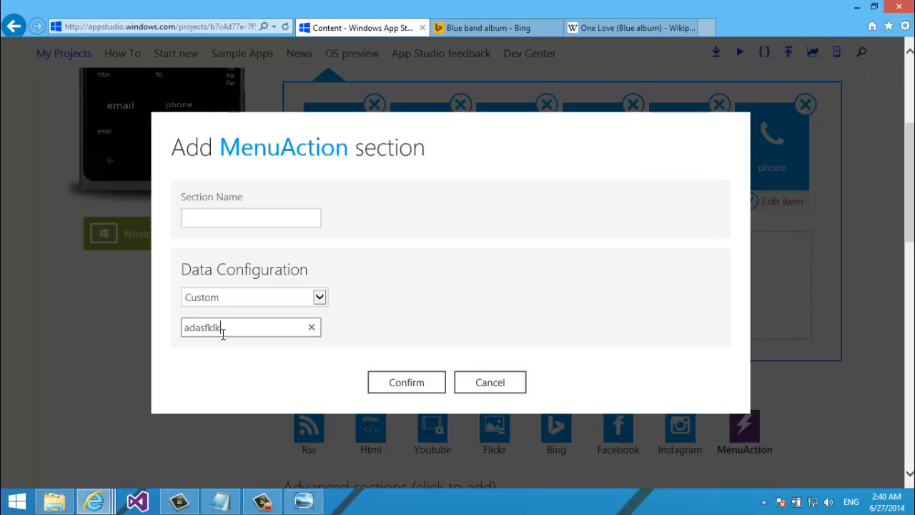
left_click(483, 386)
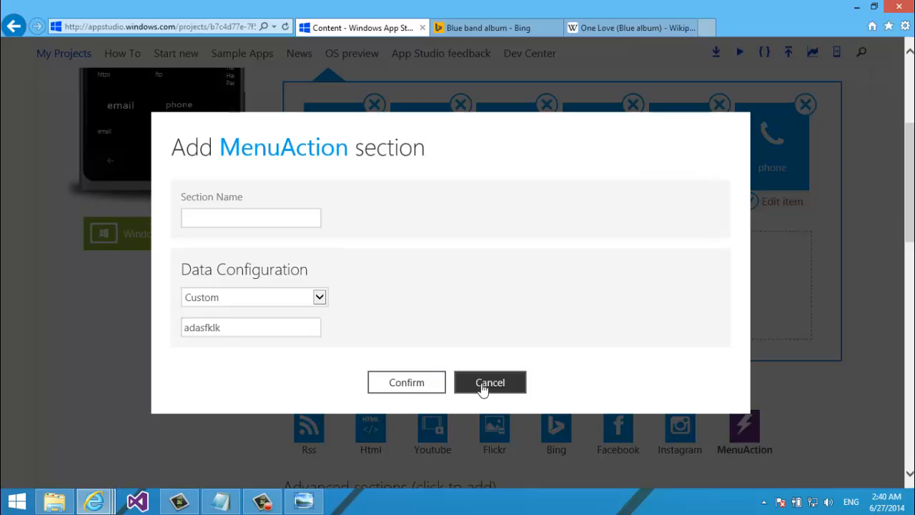
left_click(482, 386)
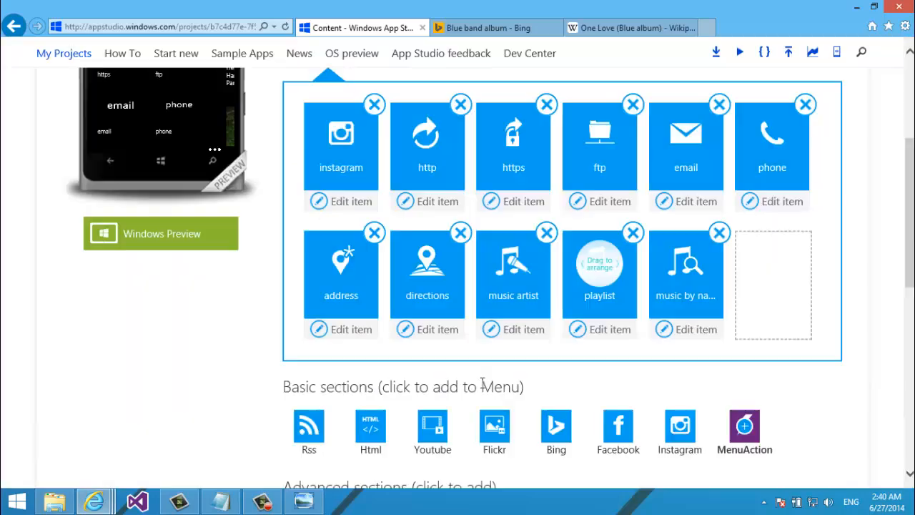
scroll(906, 284, "up", 5)
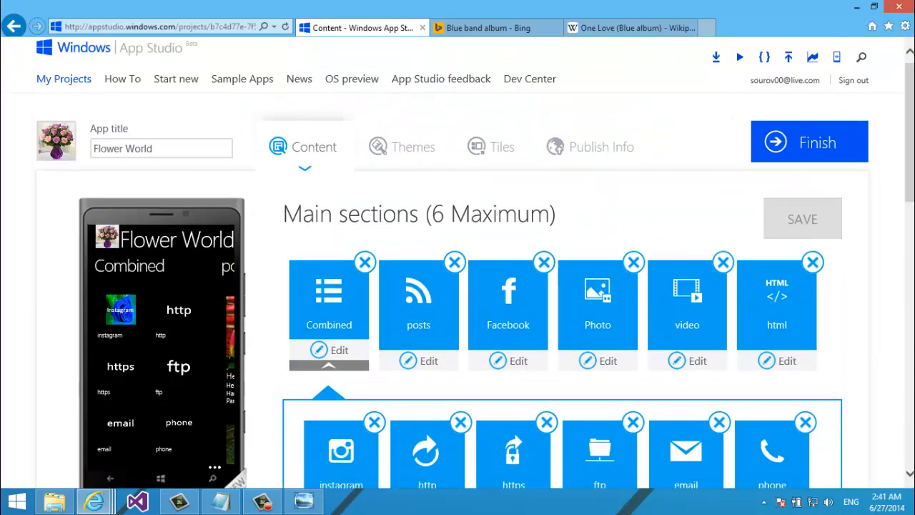
left_click_drag(910, 133, 907, 164)
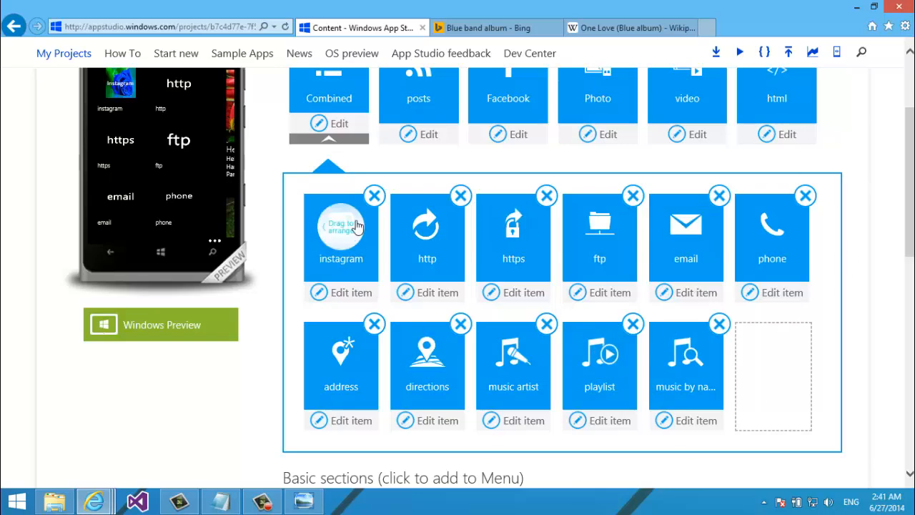
scroll(851, 132, "down", 2)
left_click_drag(911, 230, 911, 260)
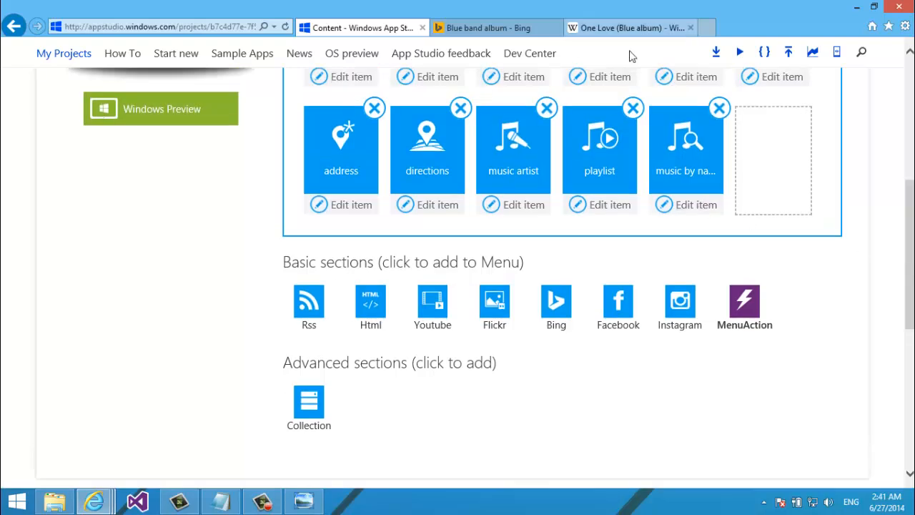
scroll(530, 145, "up", 2)
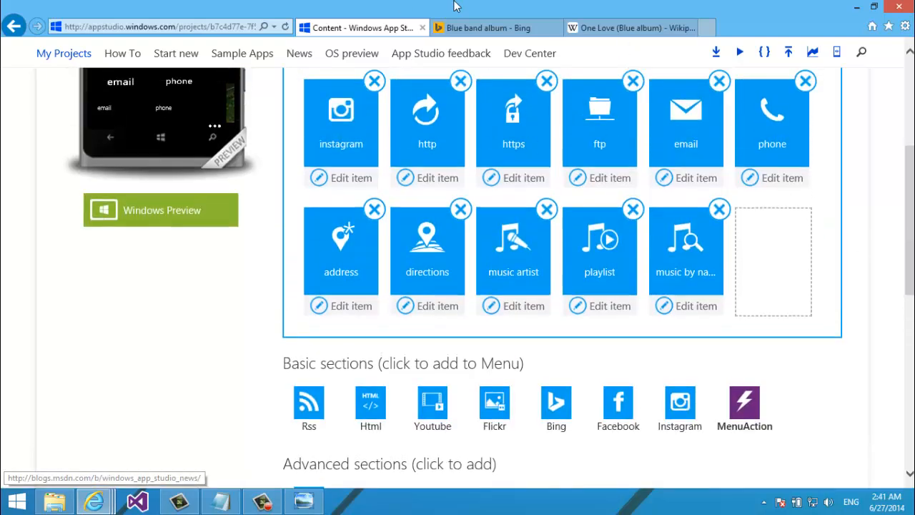